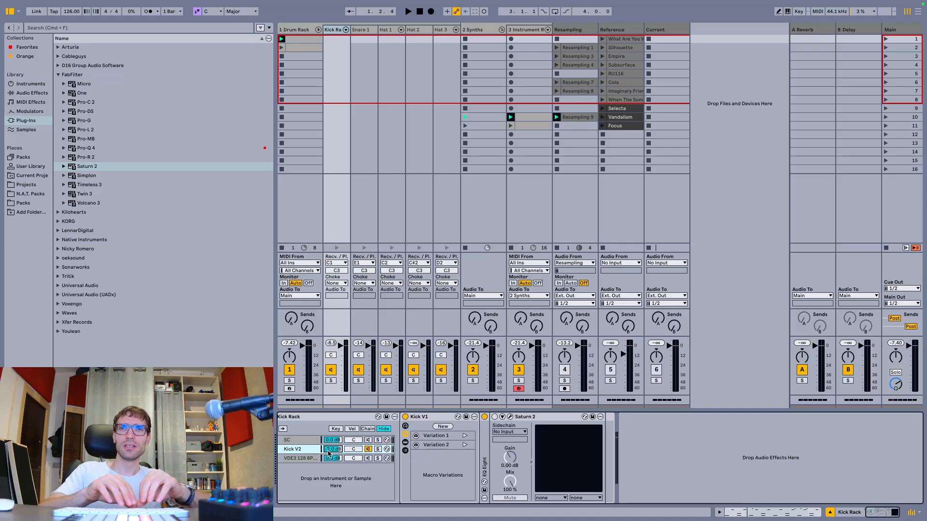
- Audition the groove and open the Saturn 2 plugin of the Kick V2 chain in full-screen view
key("space")
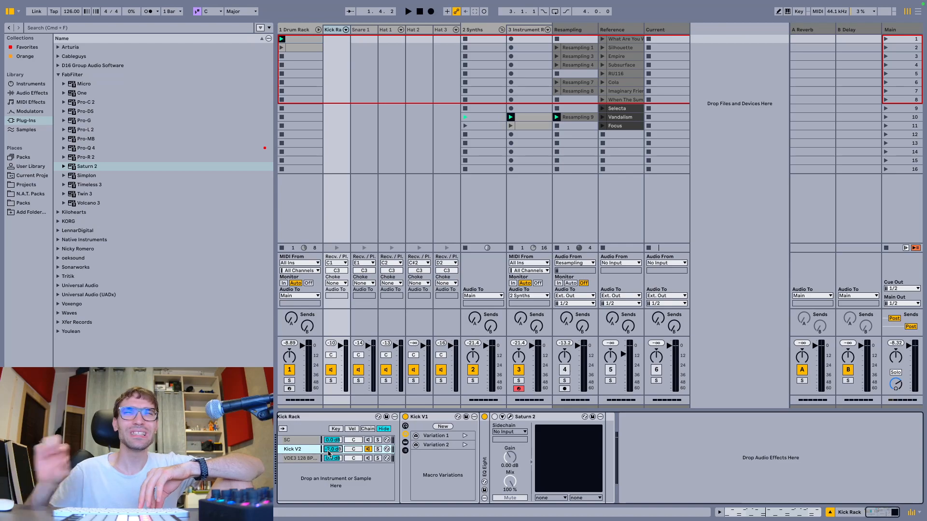
key("space")
key("space")
left_click(495, 417)
left_click(509, 417)
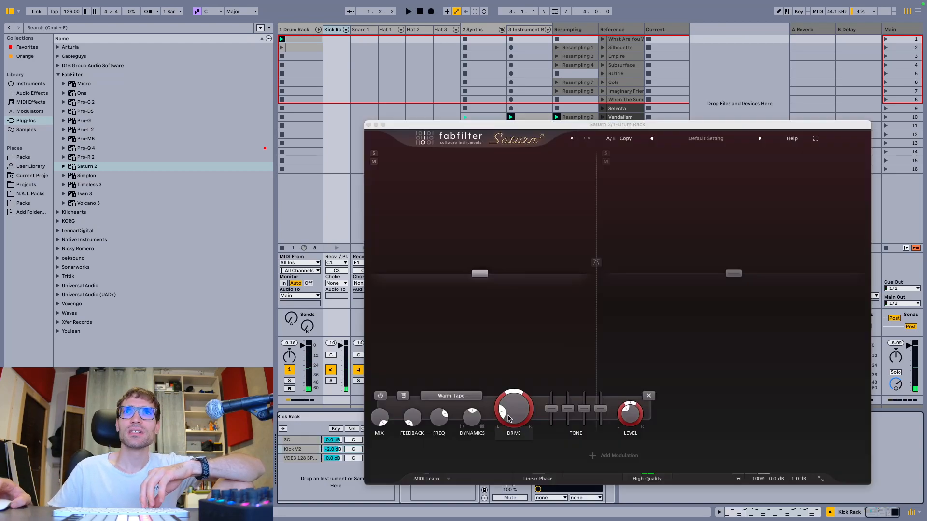
left_click(816, 138)
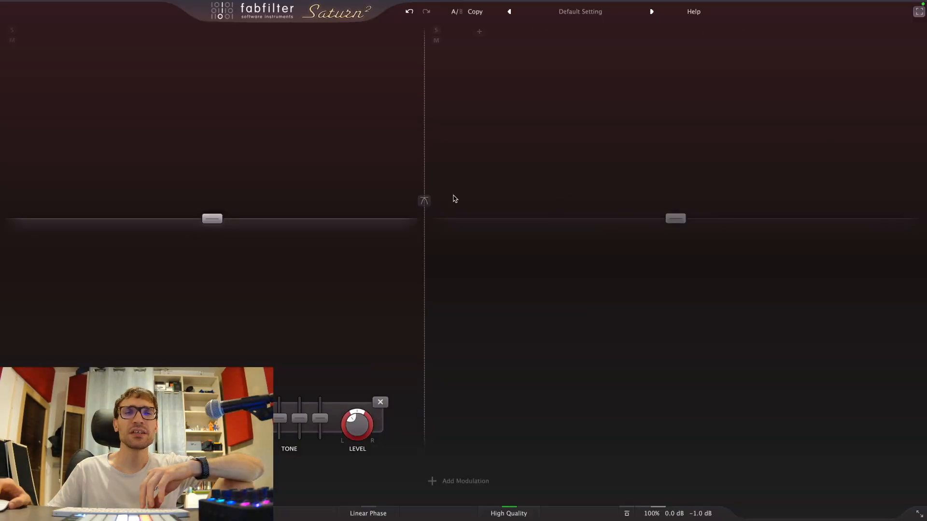
- Leave the full-screen view and reset the Kick V2 chain volume to 0.0 dB
key("space")
key("Escape")
left_click(304, 449)
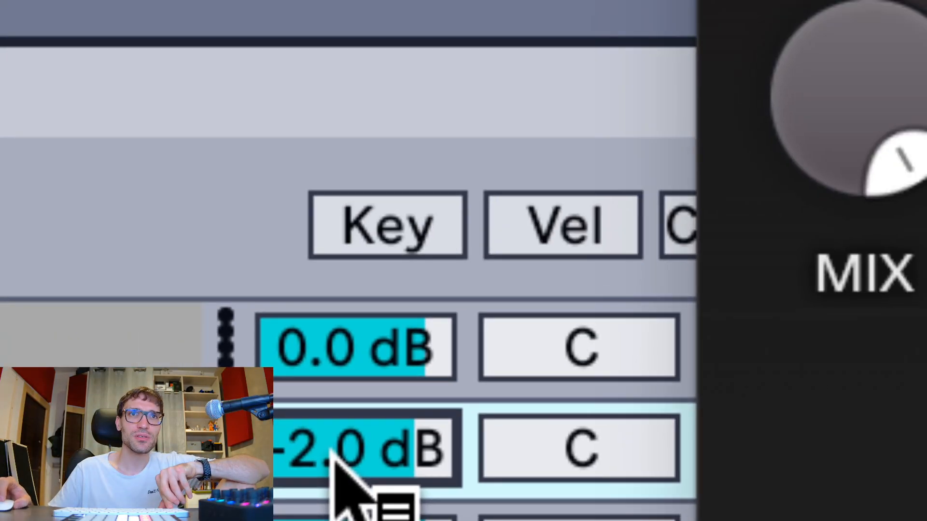
right_click(332, 450)
left_click(332, 452)
double_click(332, 452)
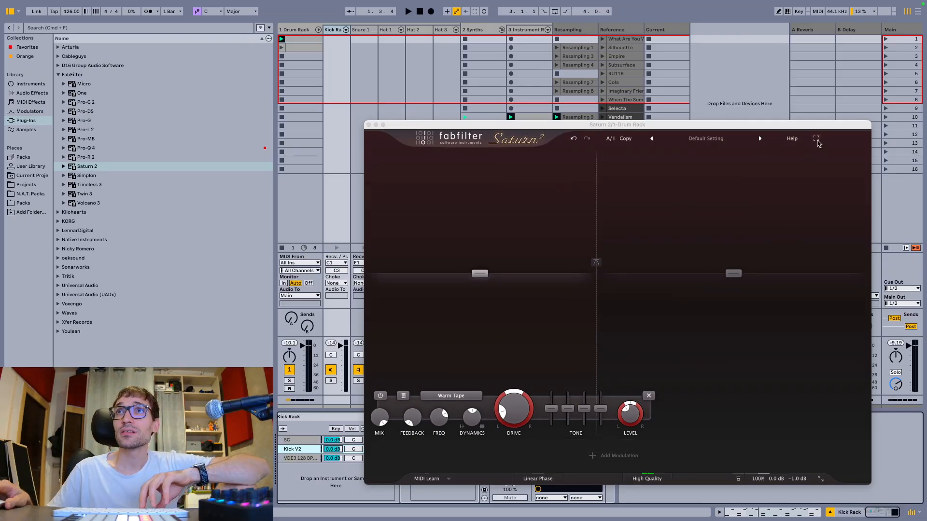
- Compare the playing kick with Saturn 2 active and bypassed in full-screen view
left_click(816, 139)
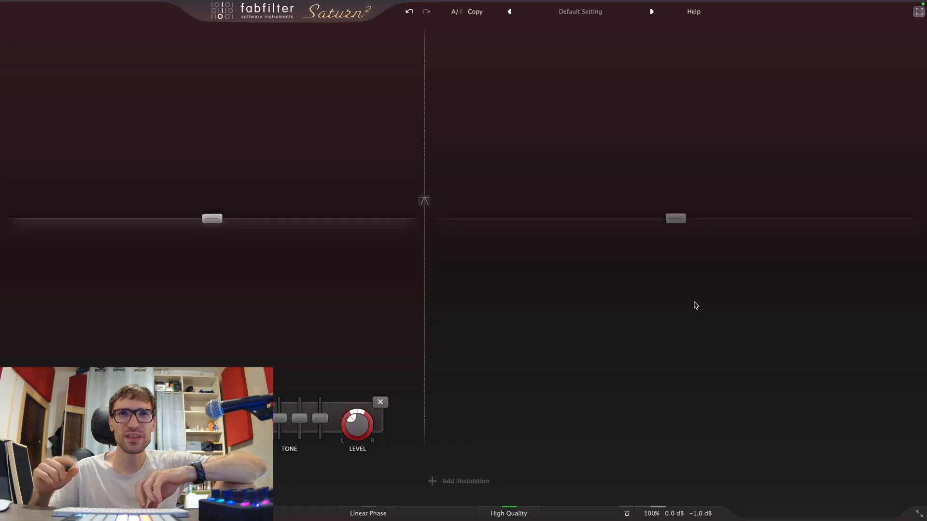
key("space")
key("space")
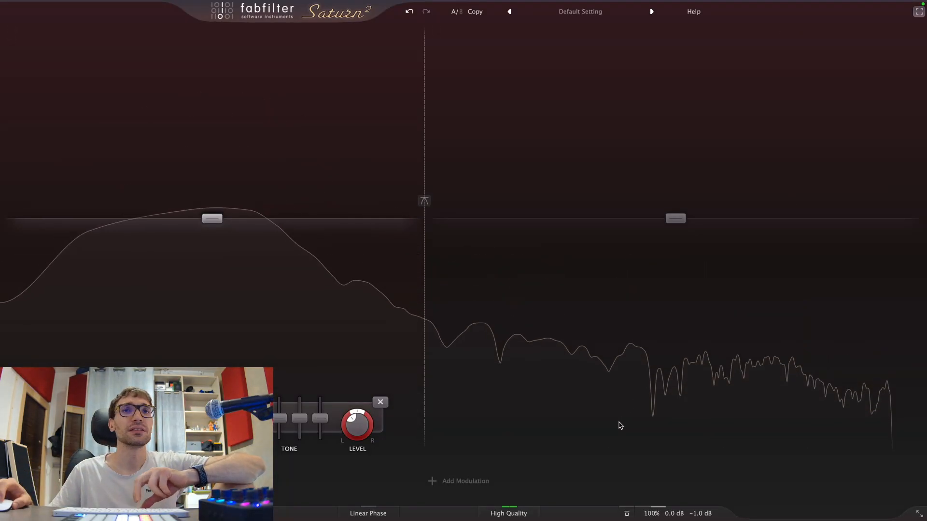
key("space")
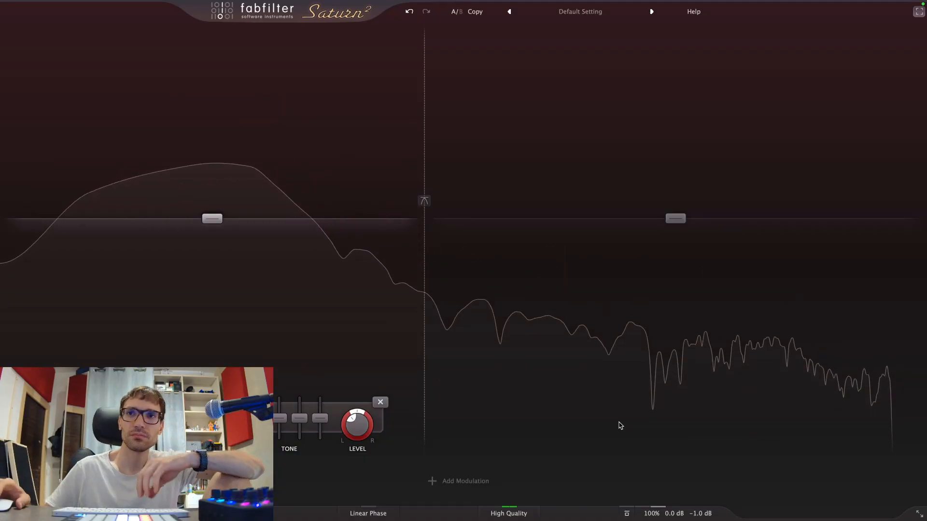
key("space")
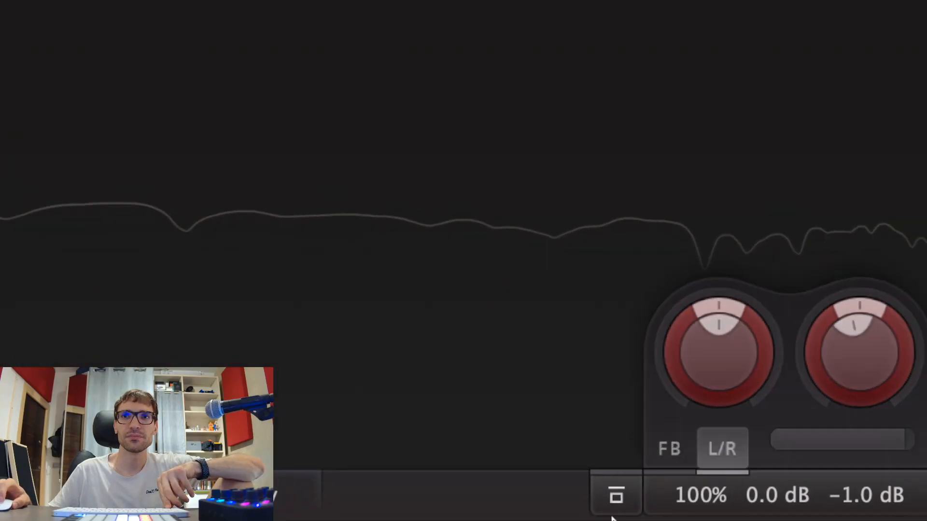
key("space")
left_click(627, 518)
key("space")
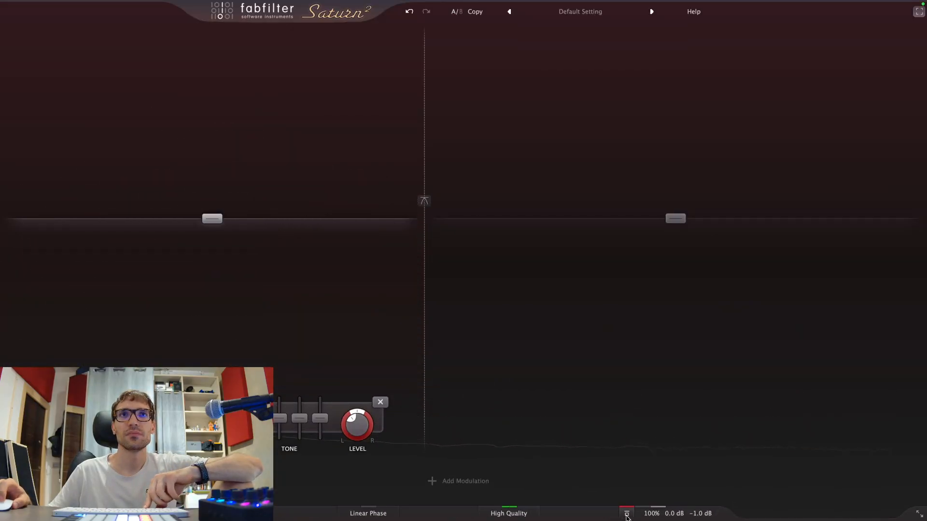
key("space")
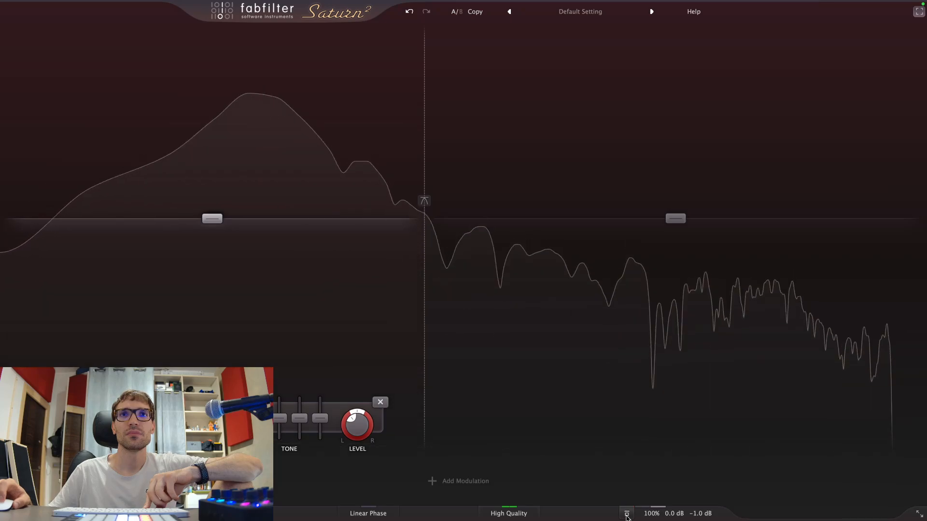
- Set Saturn 2's output gain to +2 dB and audition the kick
mouse_move(697, 515)
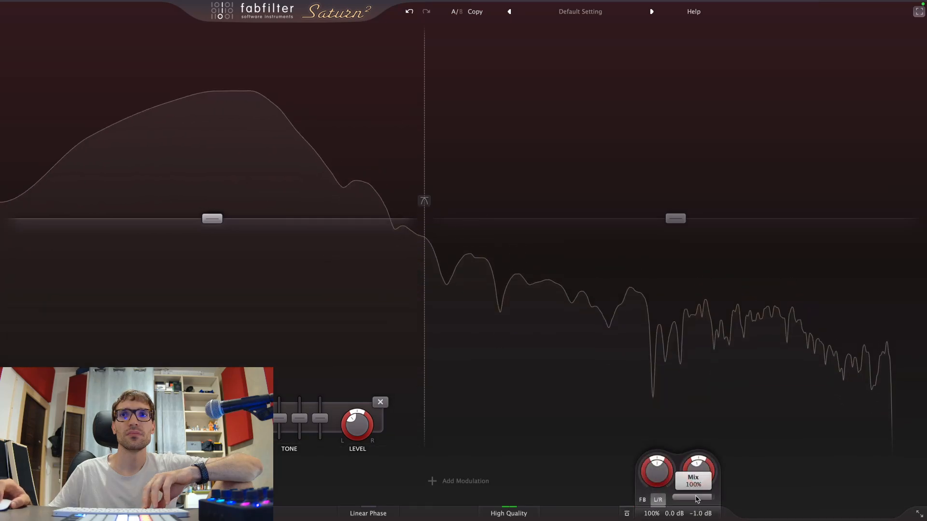
key("space")
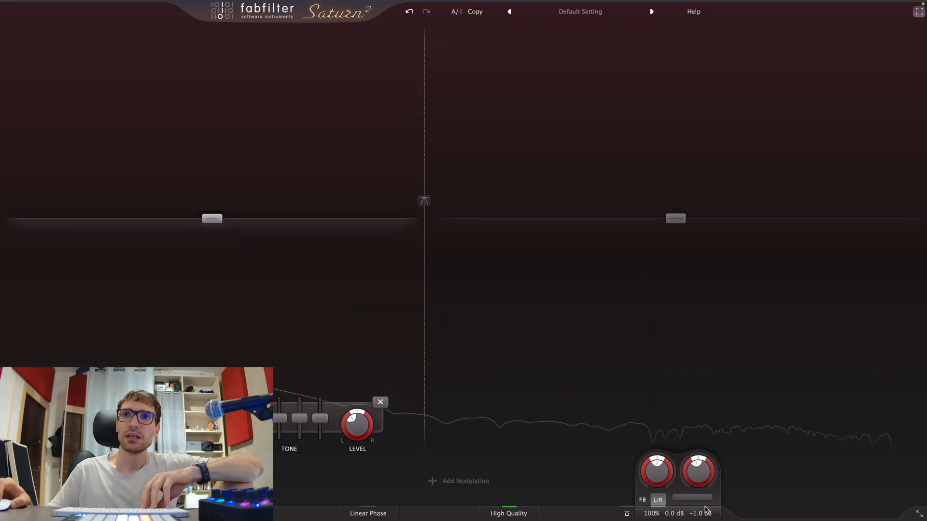
double_click(706, 475)
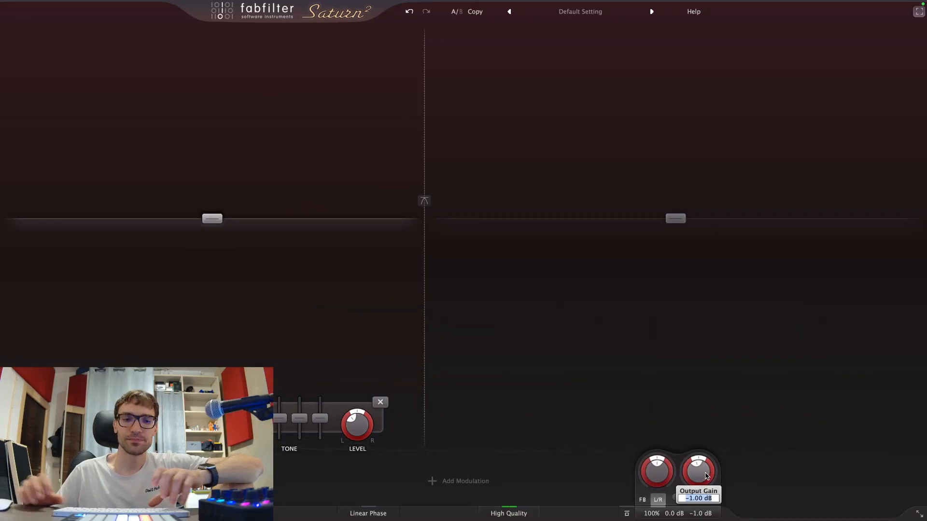
type("2")
key("Return")
key("space")
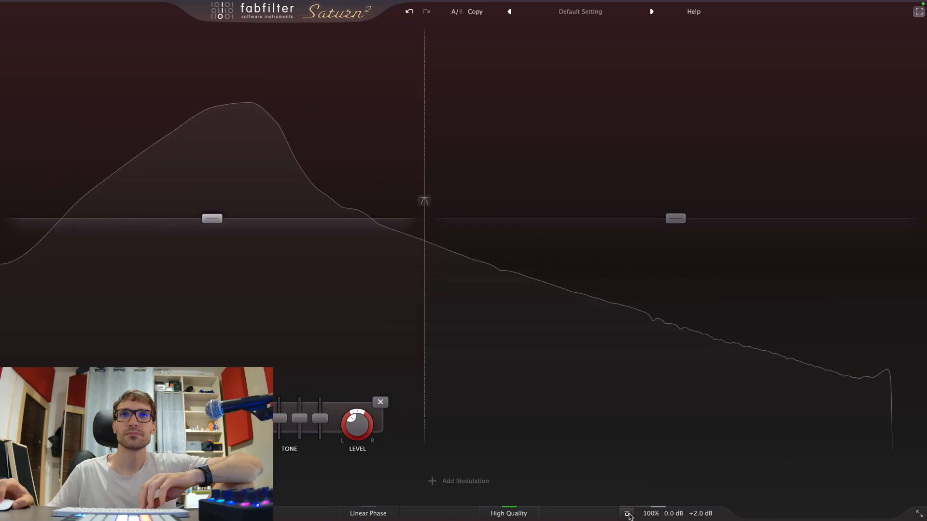
key("space")
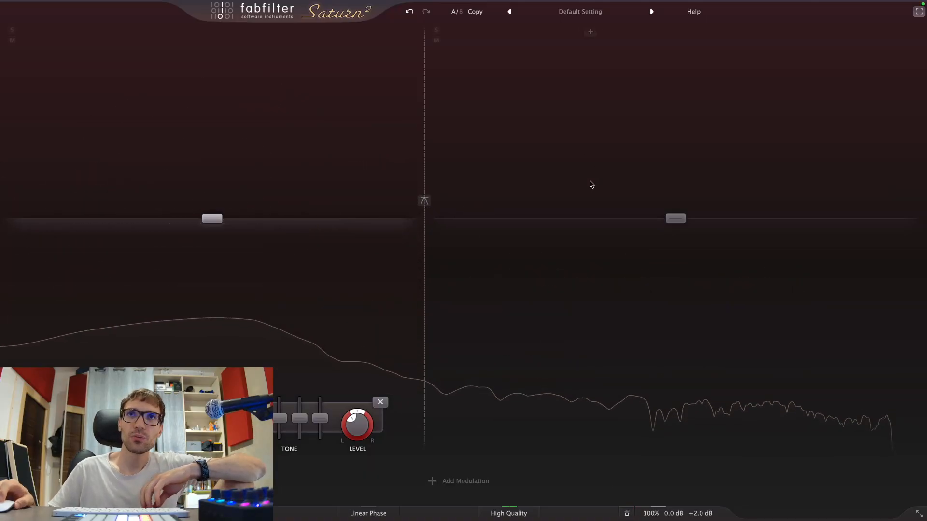
- Change the upper frequency band's style in Saturn 2 to Gentle Saturation
left_click(573, 245)
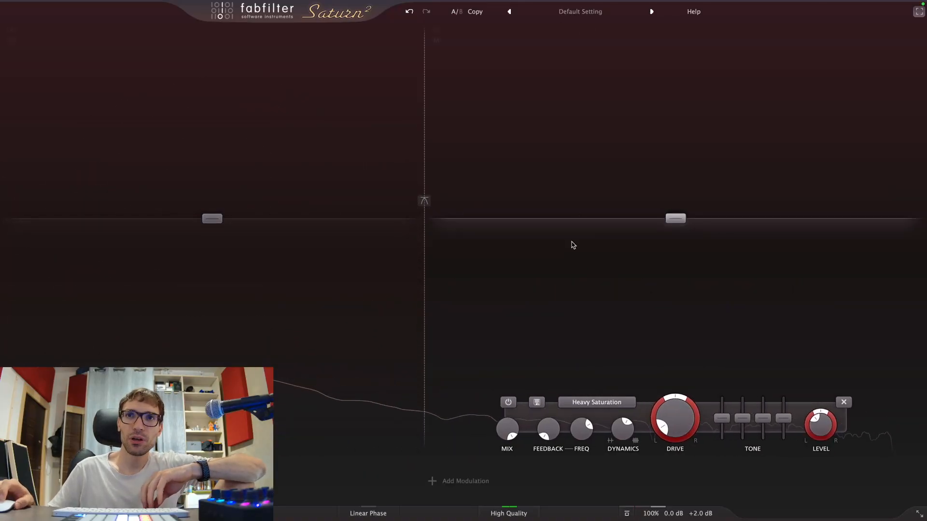
left_click(596, 402)
mouse_move(589, 429)
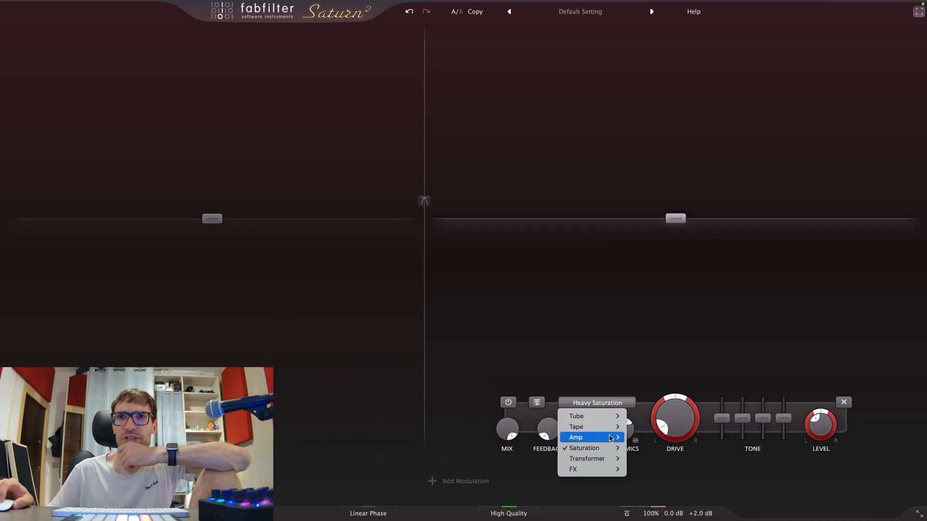
mouse_move(608, 448)
left_click(648, 459)
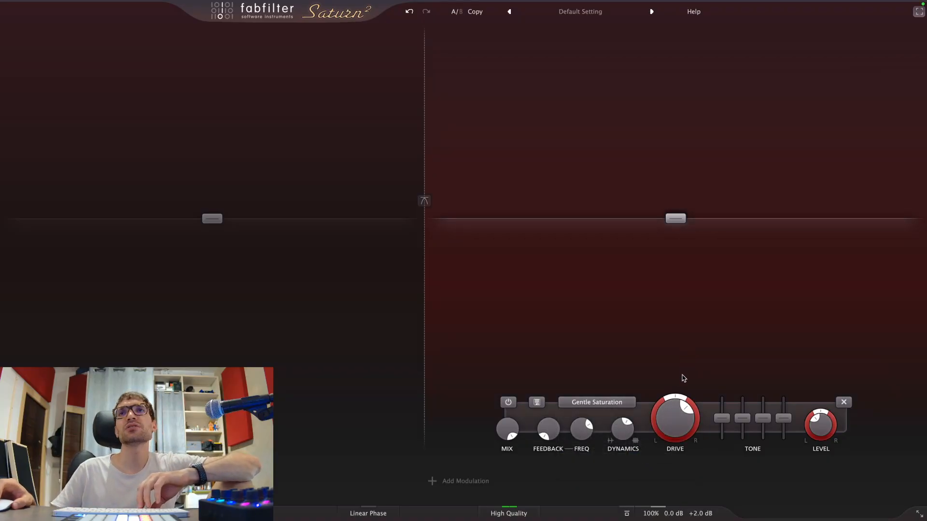
- Raise the upper band's drive close to maximum during playback and reset its dynamics to neutral
key("space")
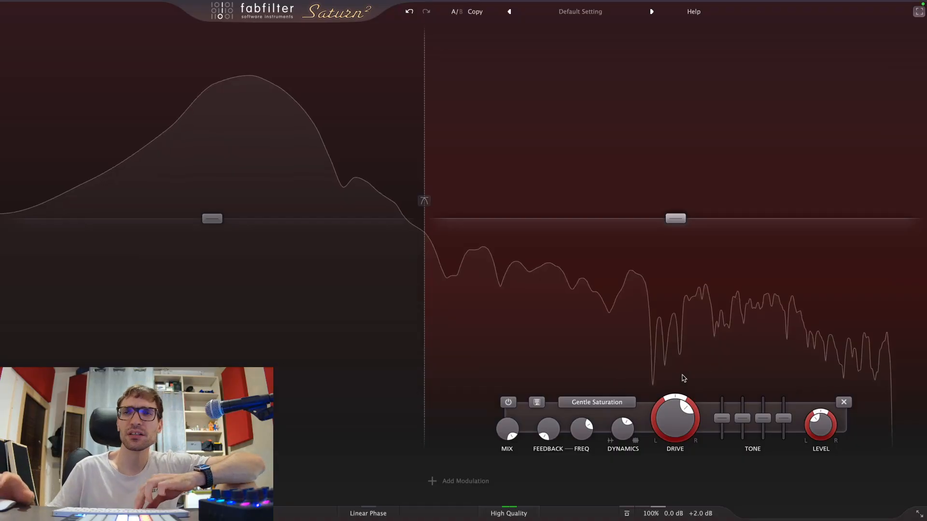
left_click_drag(675, 419, 678, 386)
left_click(623, 427, "super")
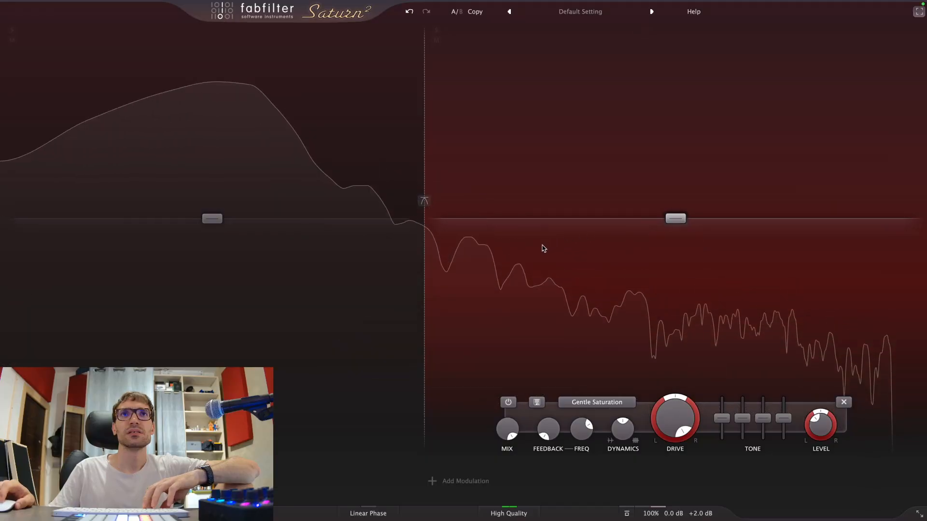
- Compare the driven kick against the bypassed signal by toggling Saturn 2's bypass during playback
key("space")
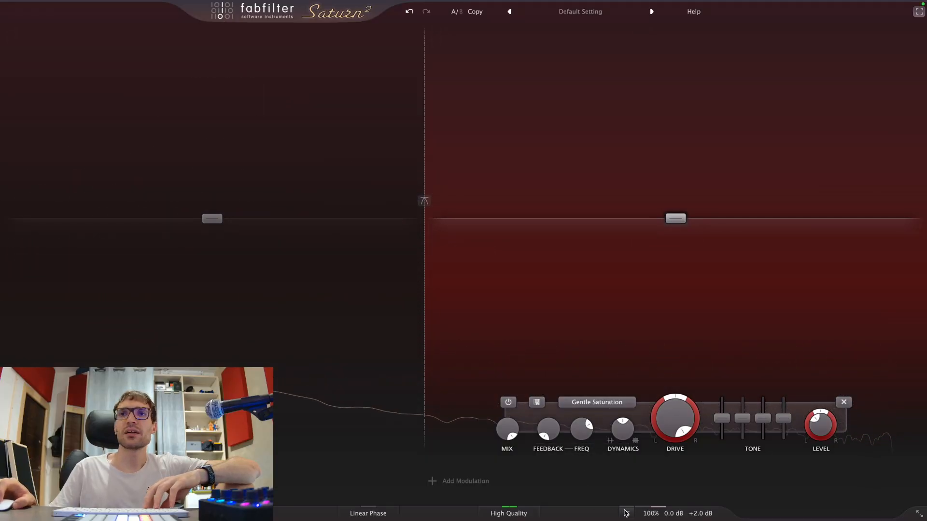
left_click(626, 514)
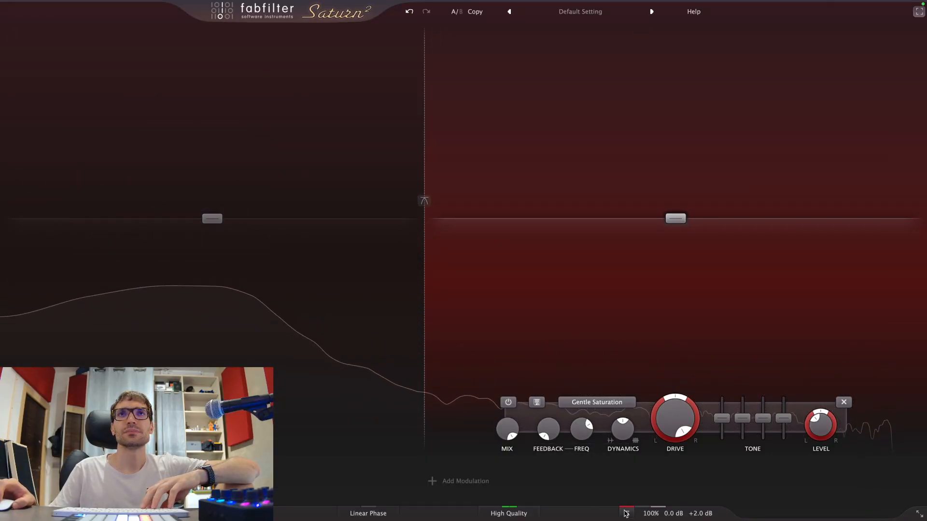
left_click(626, 513)
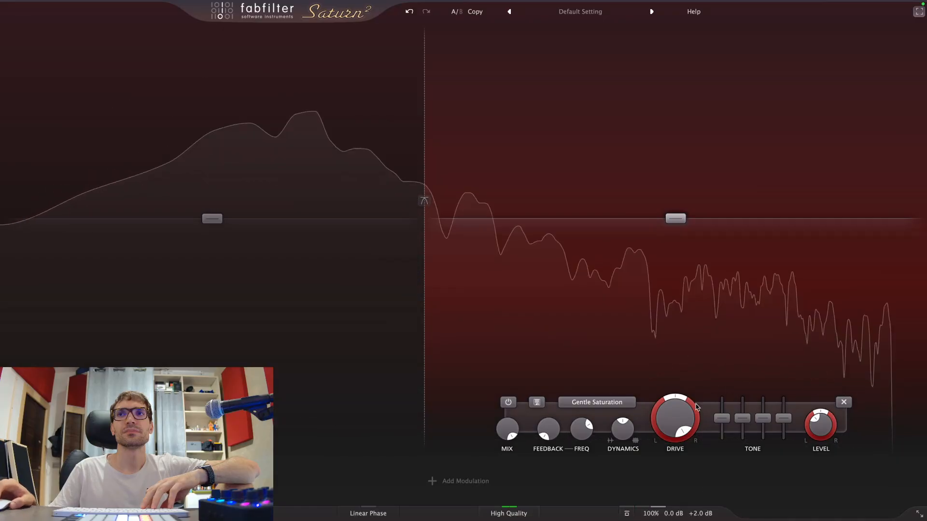
left_click(626, 513)
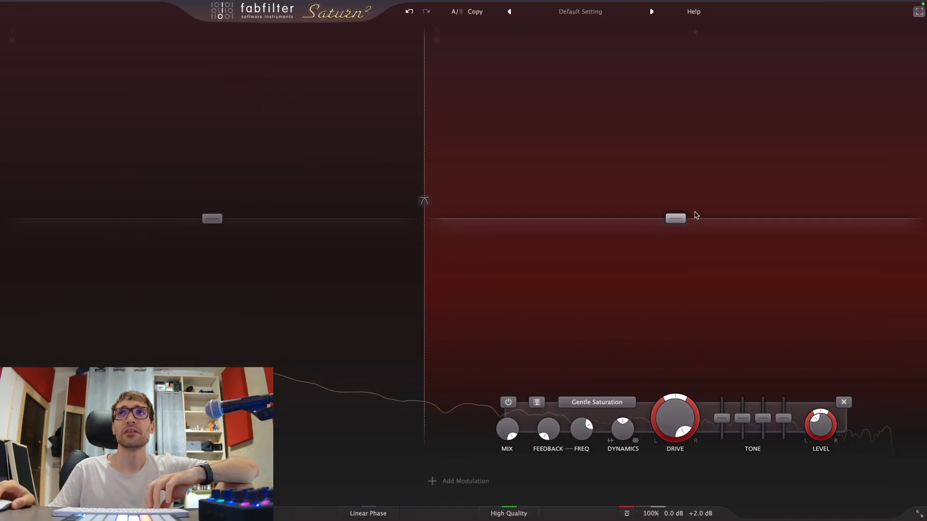
- Close the Saturn 2 window and delete the plugin from the Kick V2 chain
key("Escape")
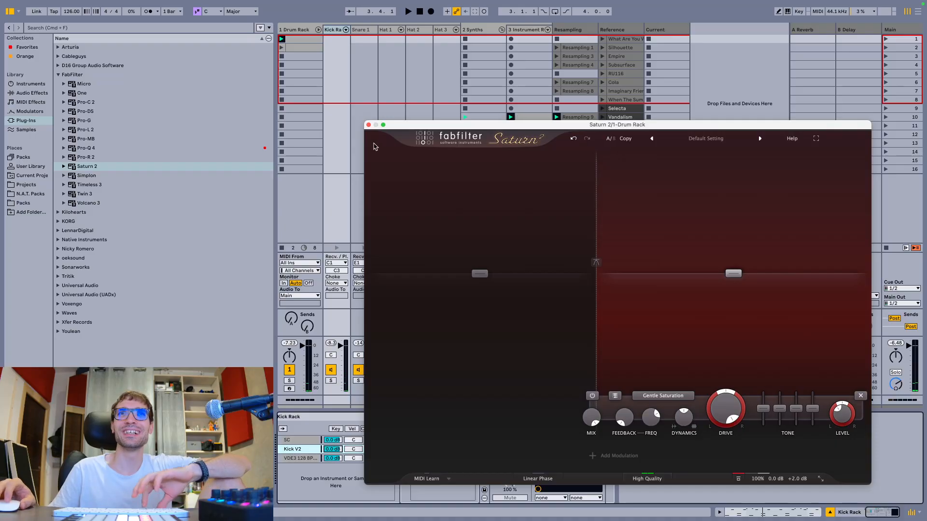
left_click(368, 125)
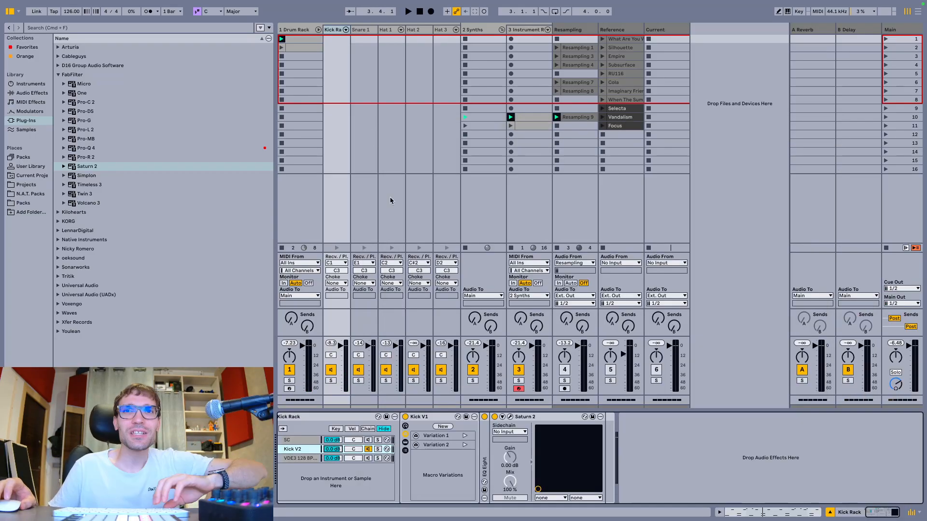
left_click(535, 418)
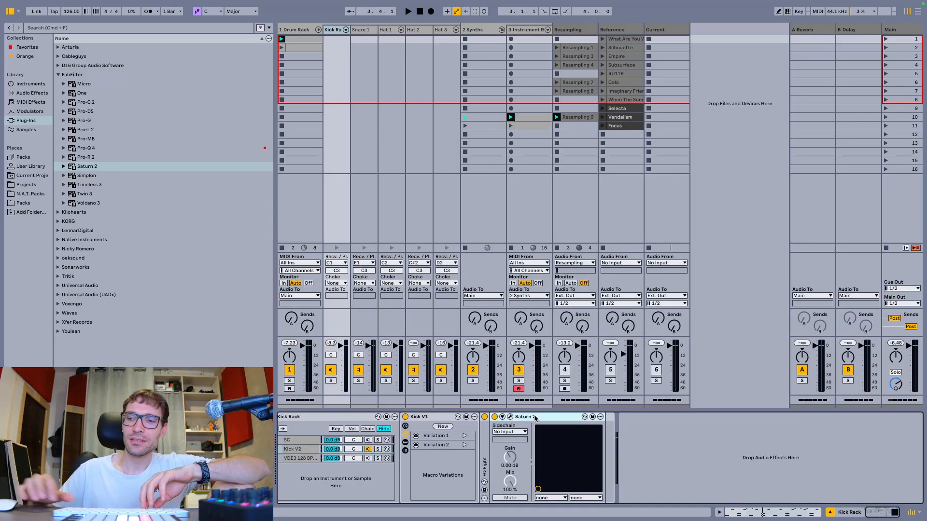
key("Delete")
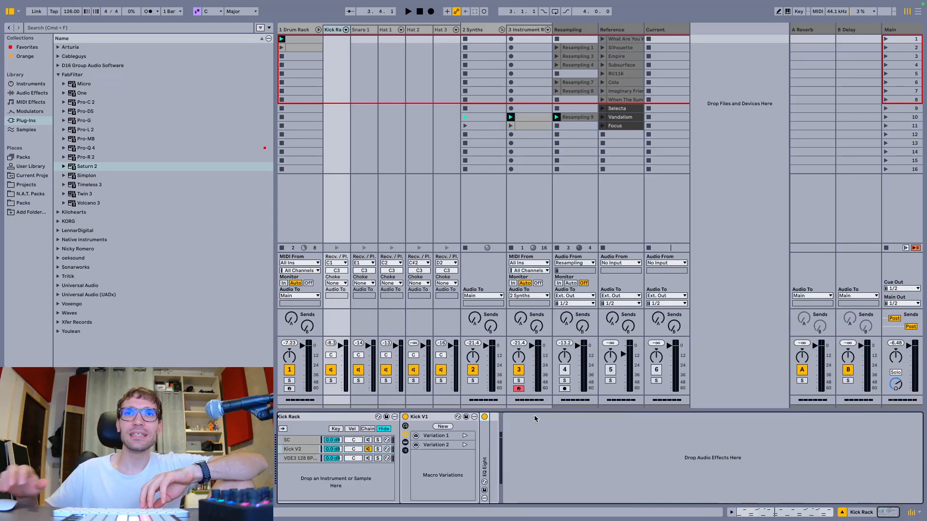
- Unfold the Kick V1 rack with its chain list and devices shown and its macro variations hidden
left_click(405, 450)
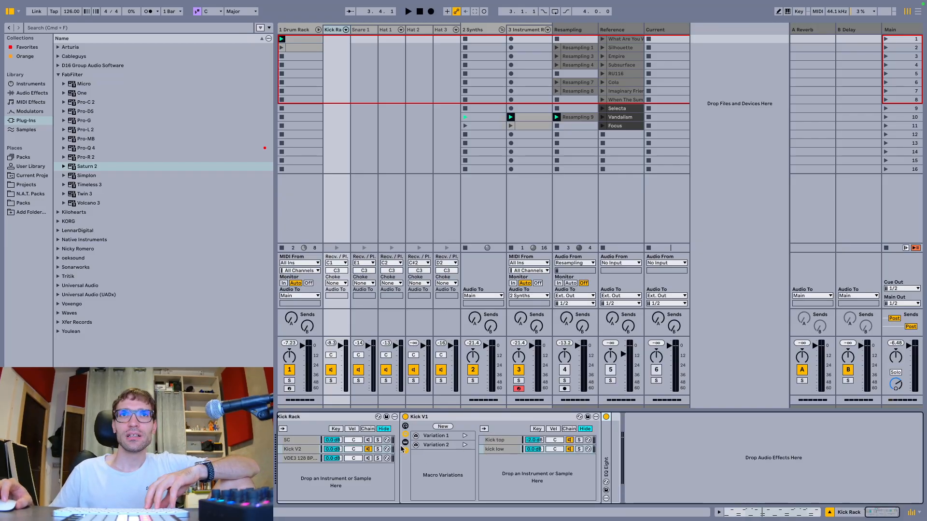
left_click(405, 450)
left_click(404, 433)
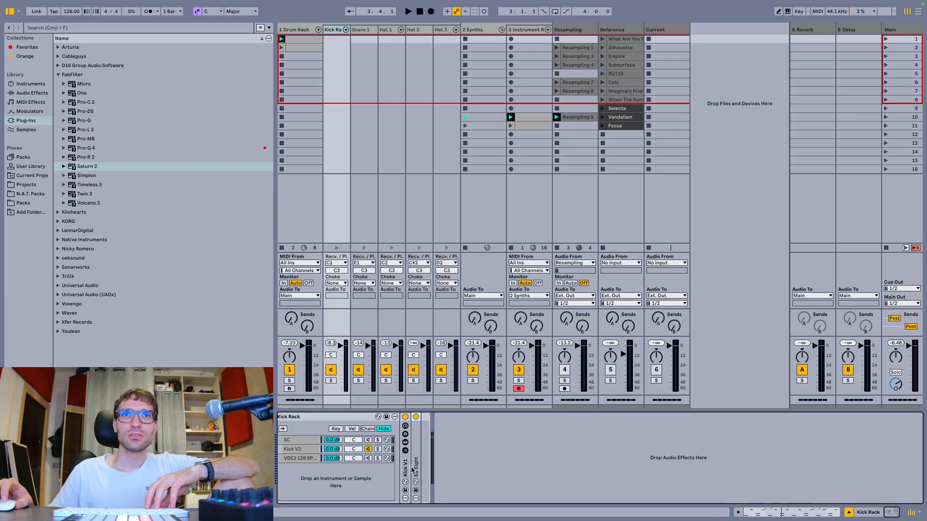
double_click(407, 471)
- Set the volume of the kick low chain in the Kick V1 rack to -2.0 dB
left_click(435, 451)
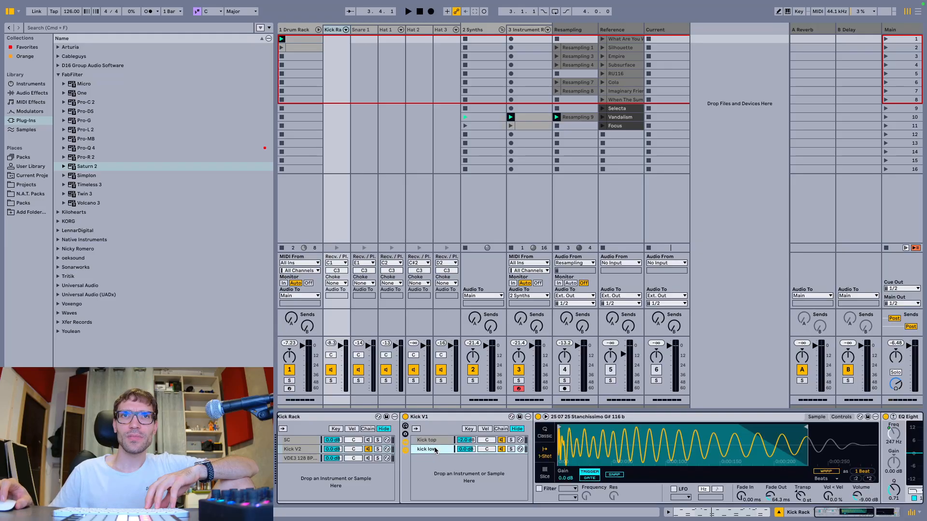
left_click(438, 440)
left_click(465, 449)
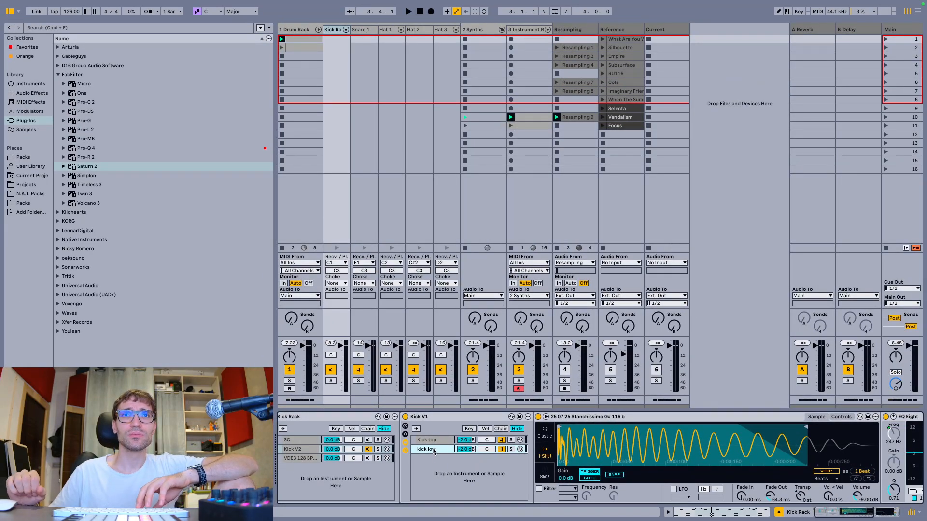
- Audition the kick and extend the kick low sample's end marker to the end of the waveform
key("space")
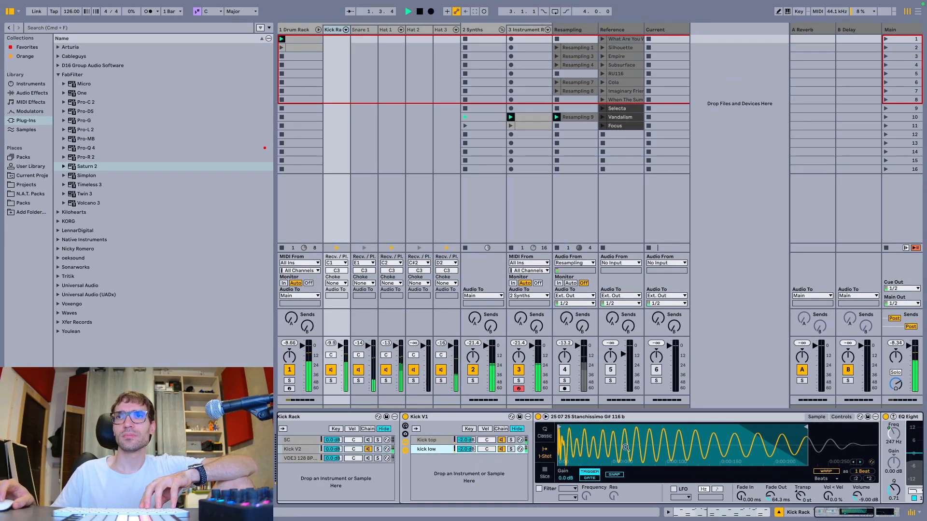
key("space")
left_click_drag(806, 427, 923, 438)
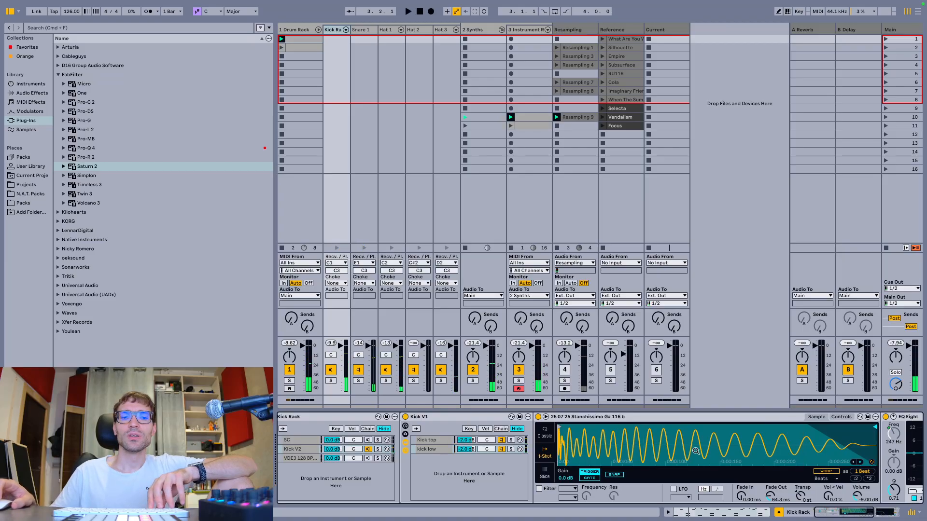
- Unfold the collapsed second EQ Eight at the end of the kick chain
scroll(695, 450, "right", 5)
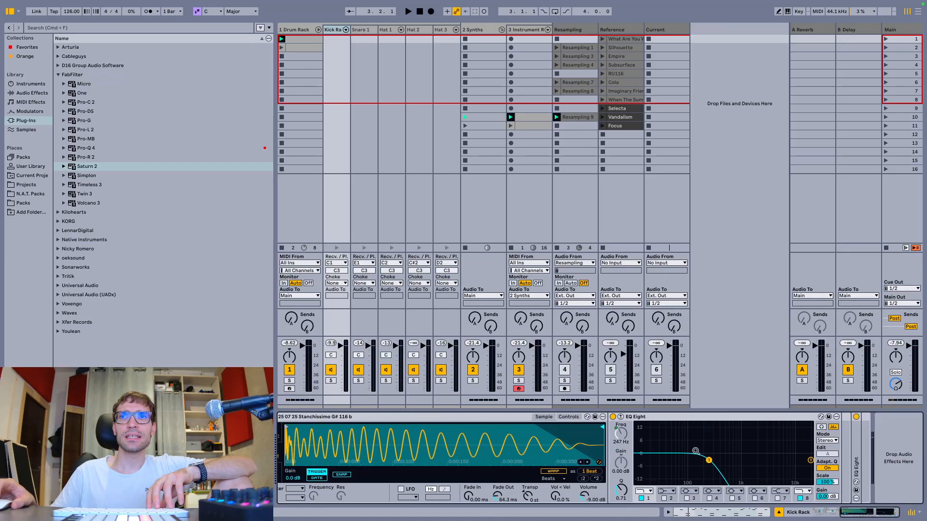
scroll(683, 453, "left", 2)
scroll(688, 452, "right", 2)
double_click(854, 447)
scroll(853, 447, "right", 5)
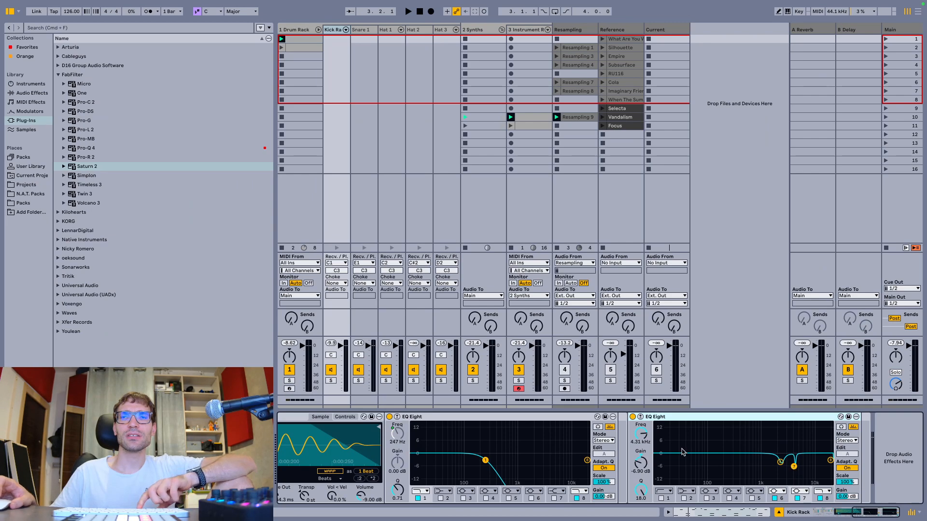
- Play the loop and compare the kick with the second EQ Eight bypassed and active
key("space")
left_click(633, 417)
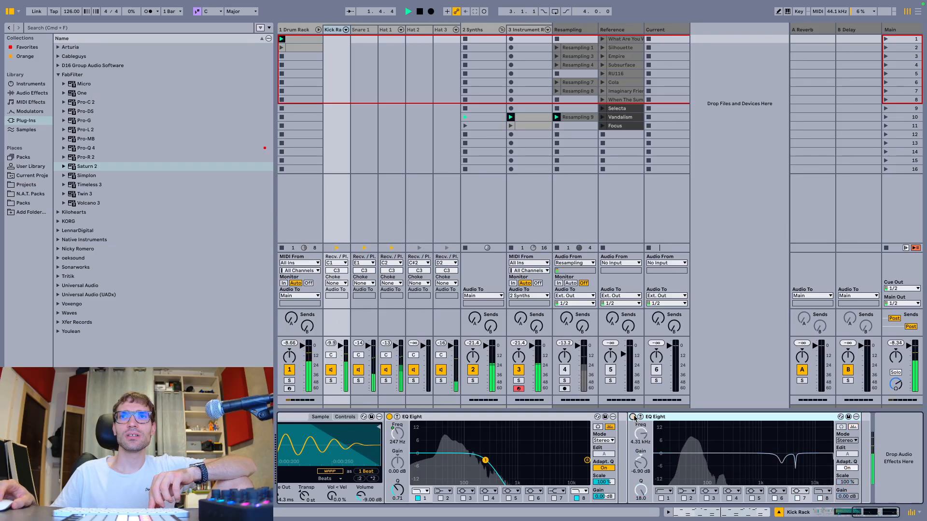
left_click(633, 417)
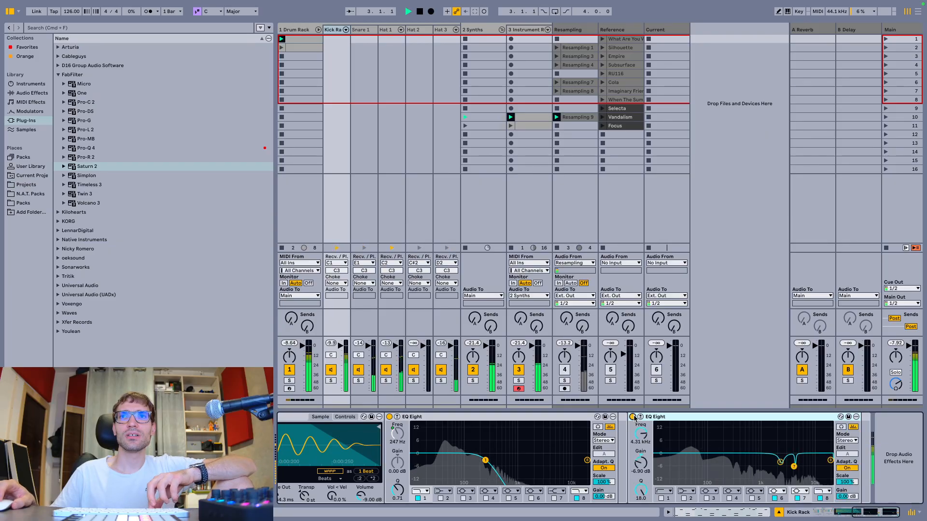
key("space")
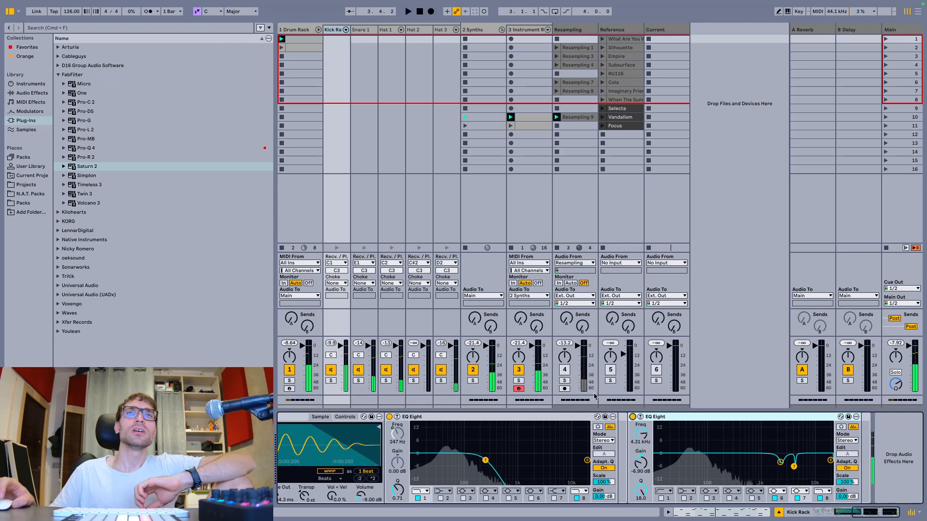
- Bring up the Sylenth1 window of the 3 Instrument Rack track, reposition it and audition the loop
left_click(526, 29)
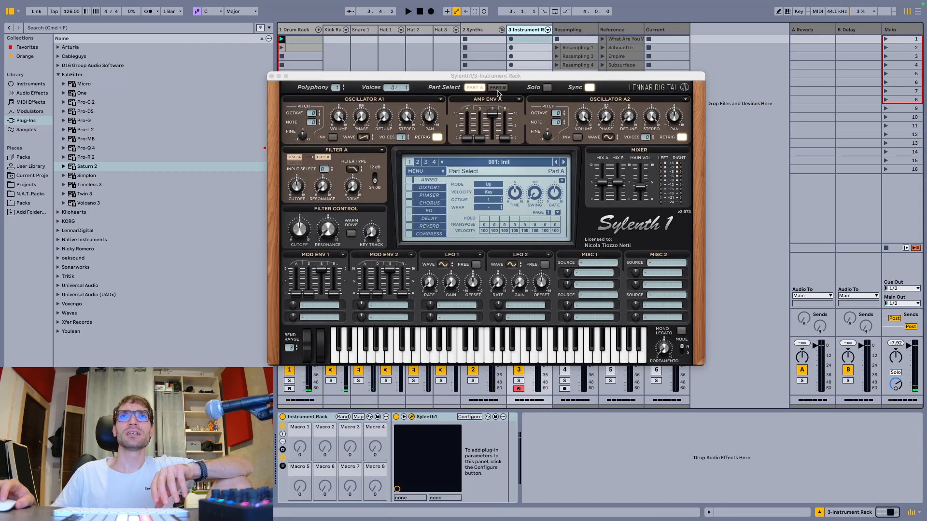
left_click_drag(497, 76, 540, 94)
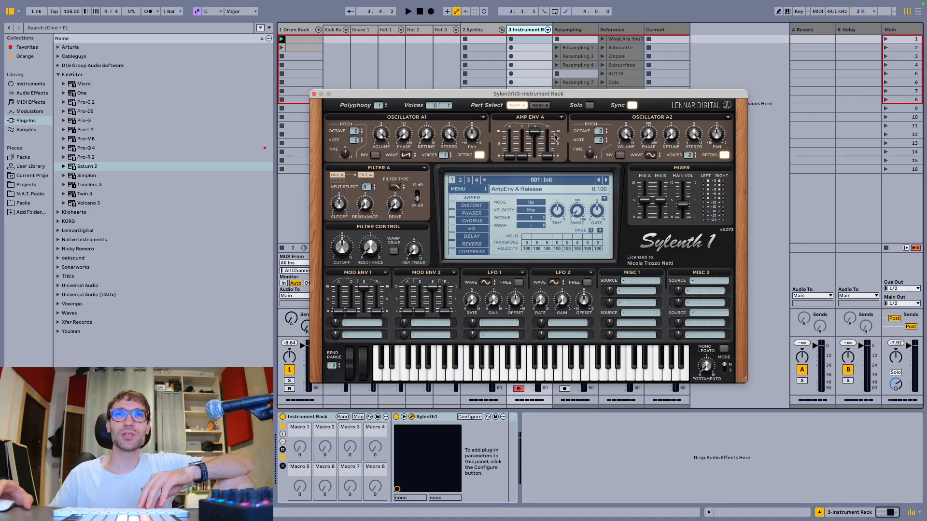
key("space")
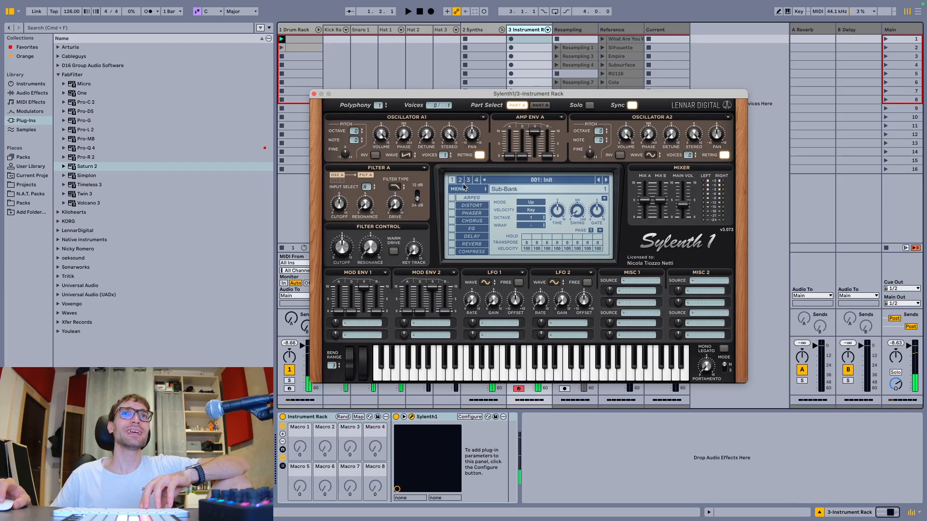
key("space")
- Switch on Sylenth1's distortion effect with the OverDrive type and an amount of about 1.36
left_click(452, 205)
left_click(471, 205)
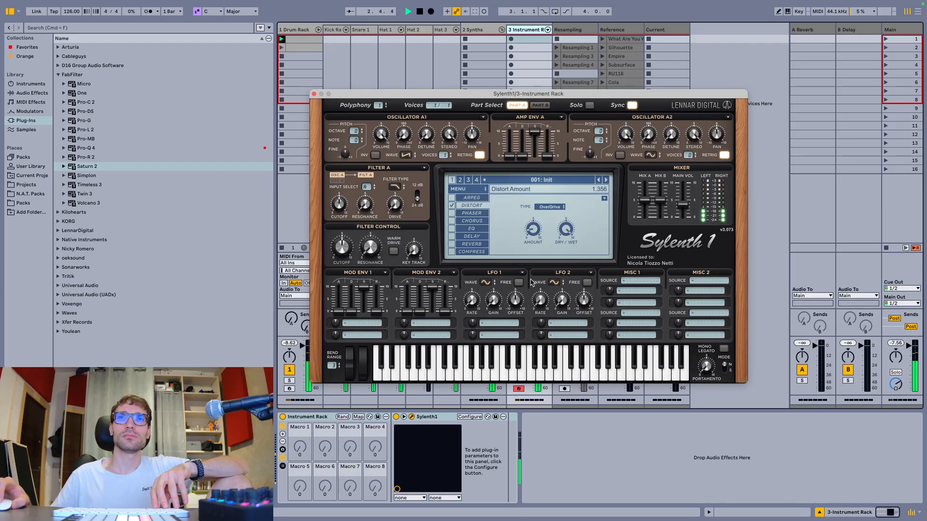
left_click(451, 206)
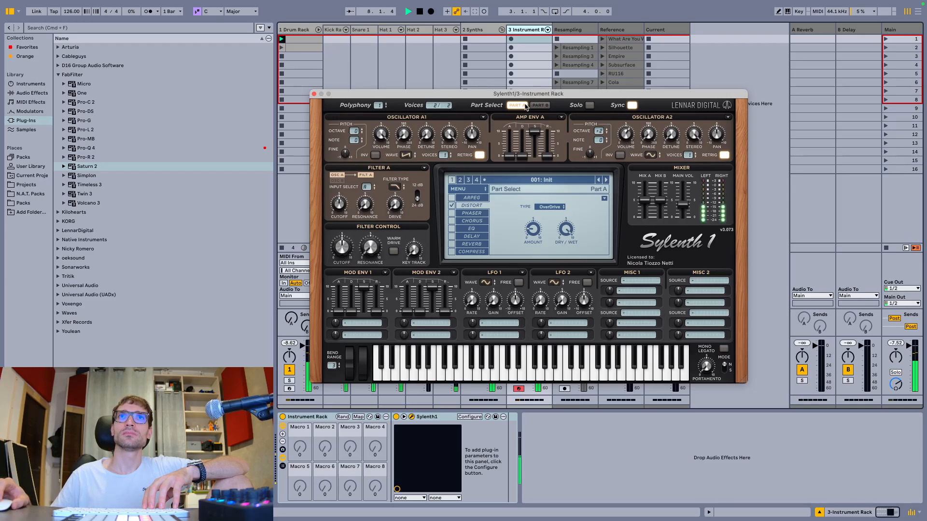
- Set oscillator B1 in Part B to the Quarter Pulse waveform with one voice
left_click(540, 105)
left_click(406, 155)
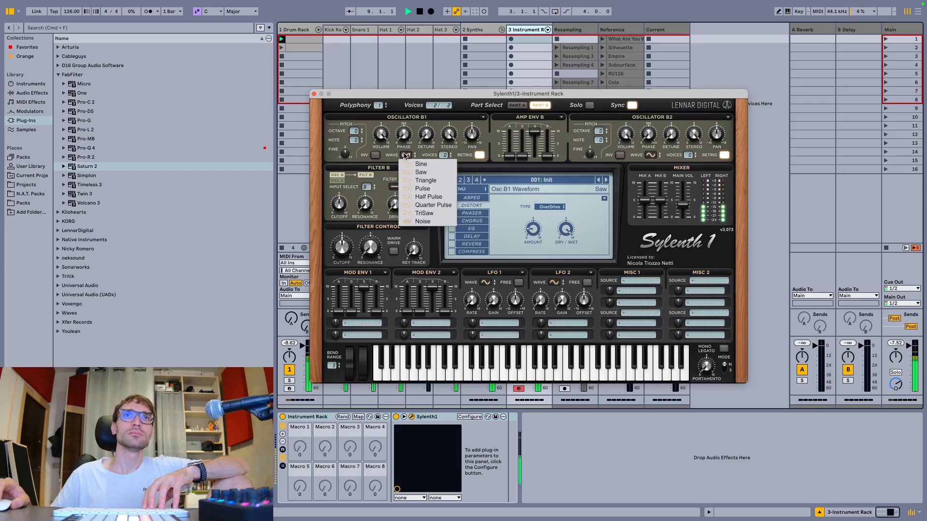
left_click(432, 206)
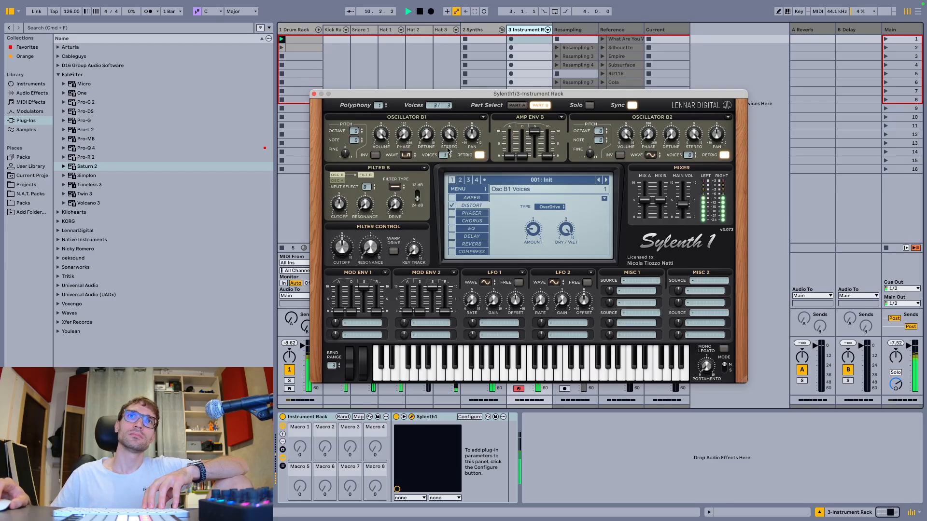
- Feed both oscillator parts into Filter A, set Mix B to 0 and hide the synth window
left_click(517, 105)
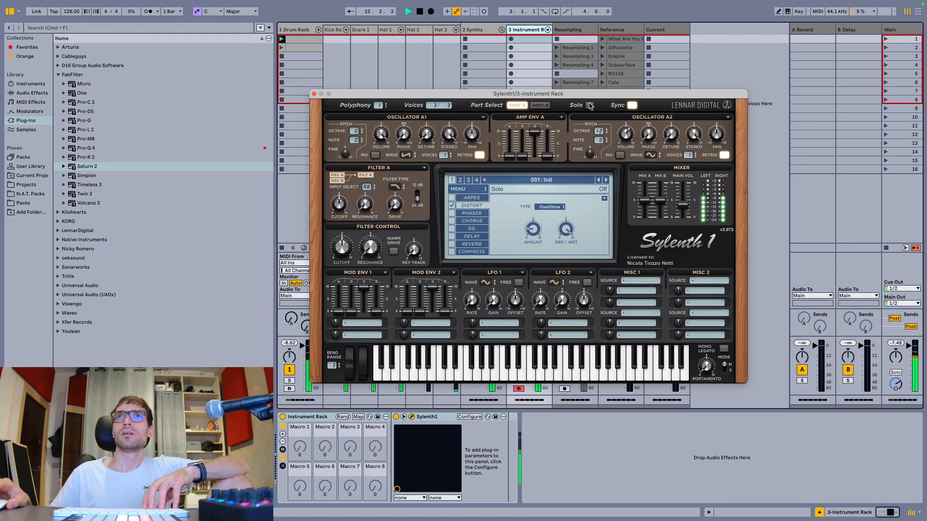
left_click(540, 106)
left_click(516, 106)
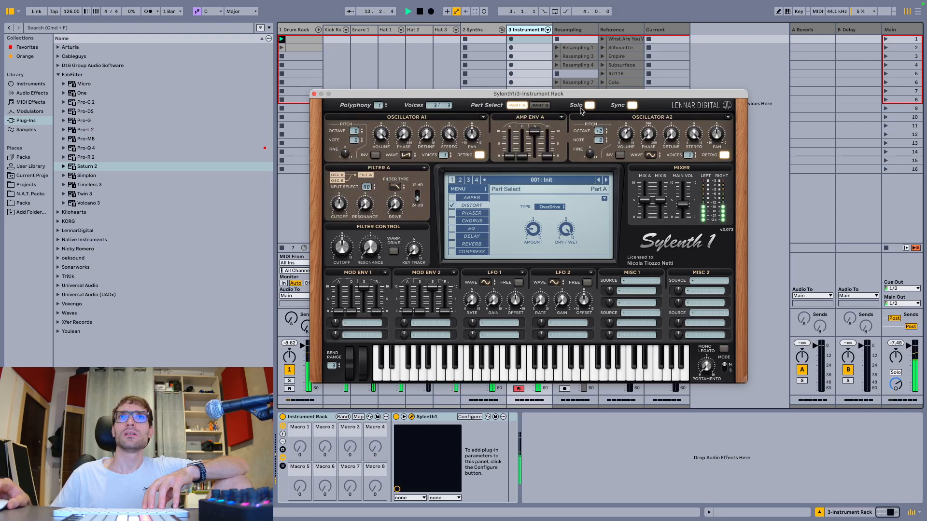
left_click_drag(659, 200, 643, 349)
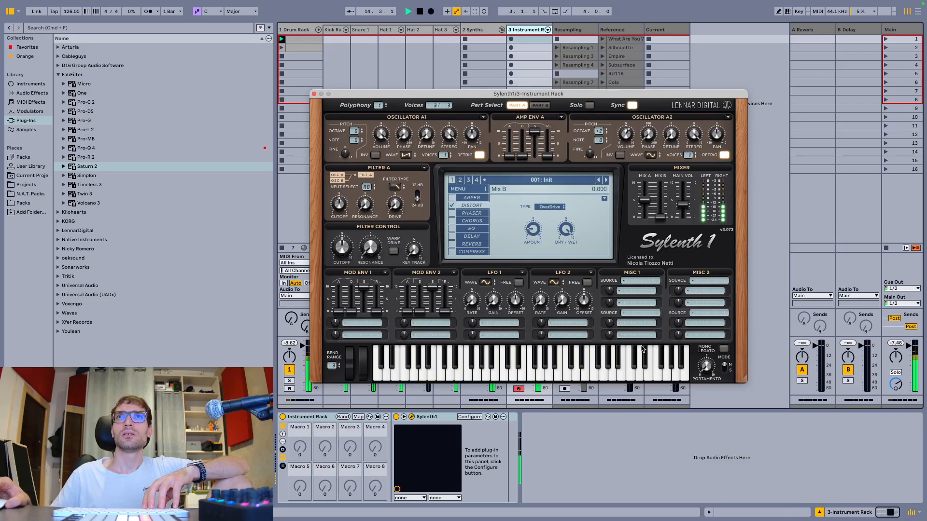
left_click(539, 106)
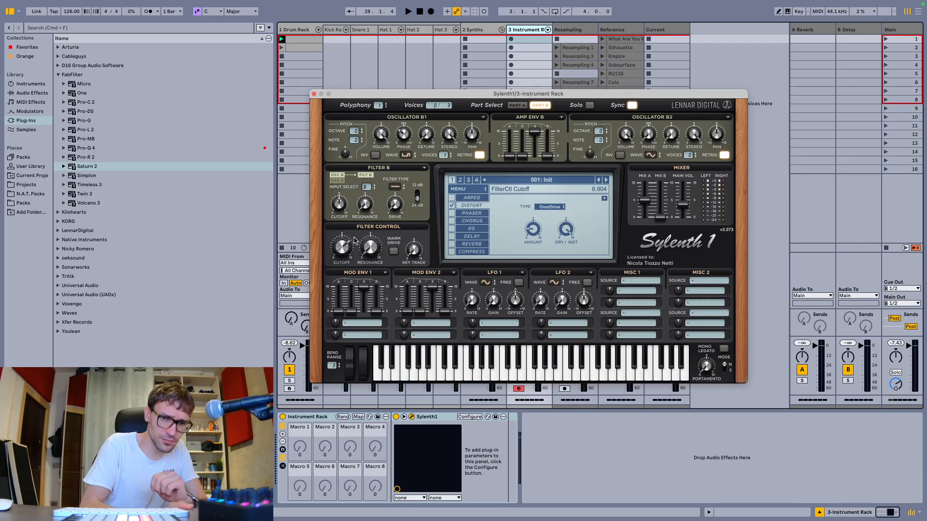
key("super+alt+p")
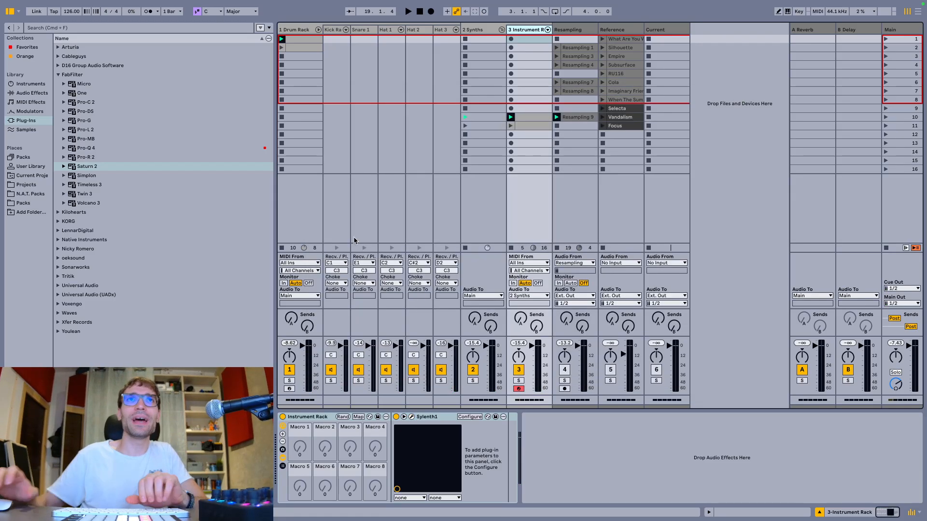
- Open the first Drum Rack clip's notes and audition the first two drum clips against each other
left_click(304, 41)
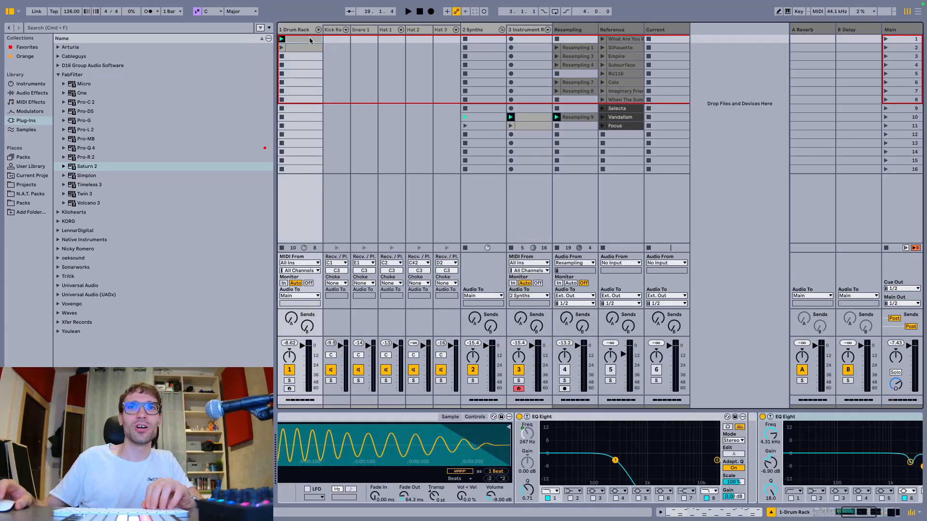
double_click(309, 40)
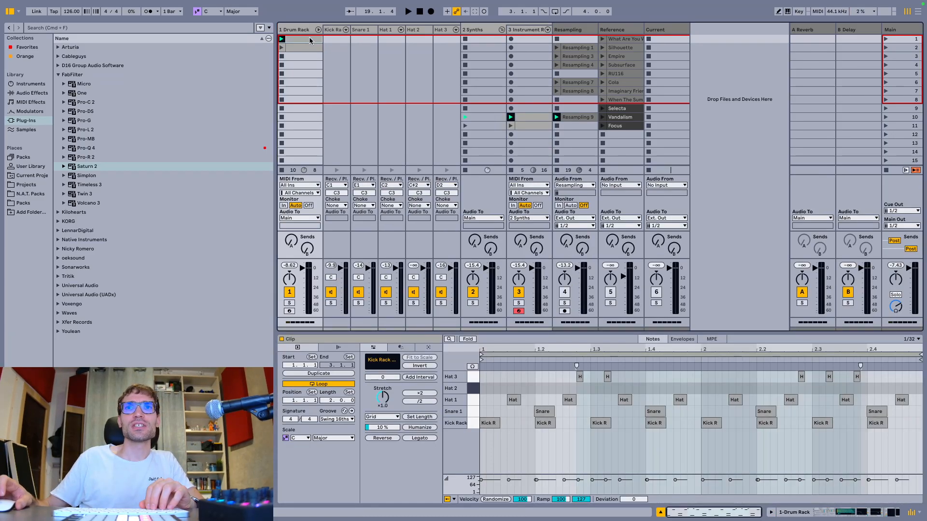
key("space")
key("space")
key("Down")
key("Return")
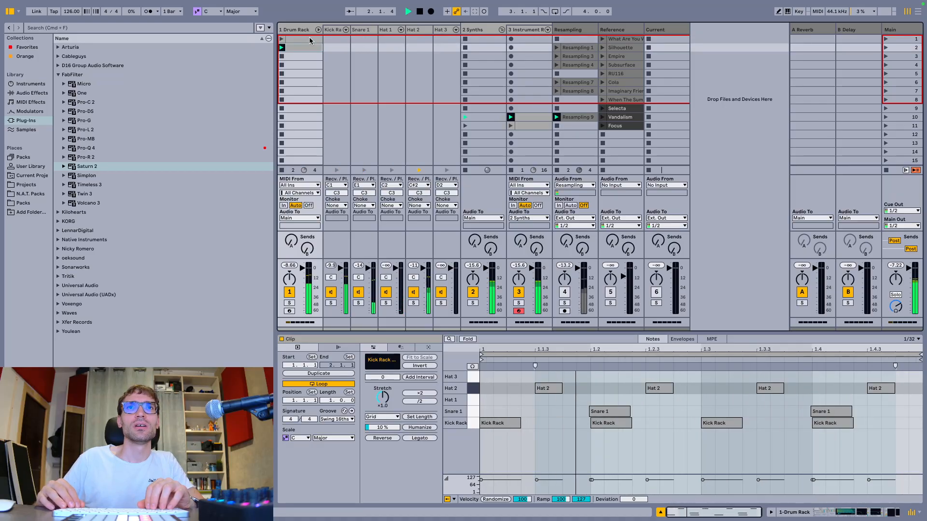
left_click(309, 40)
key("Return")
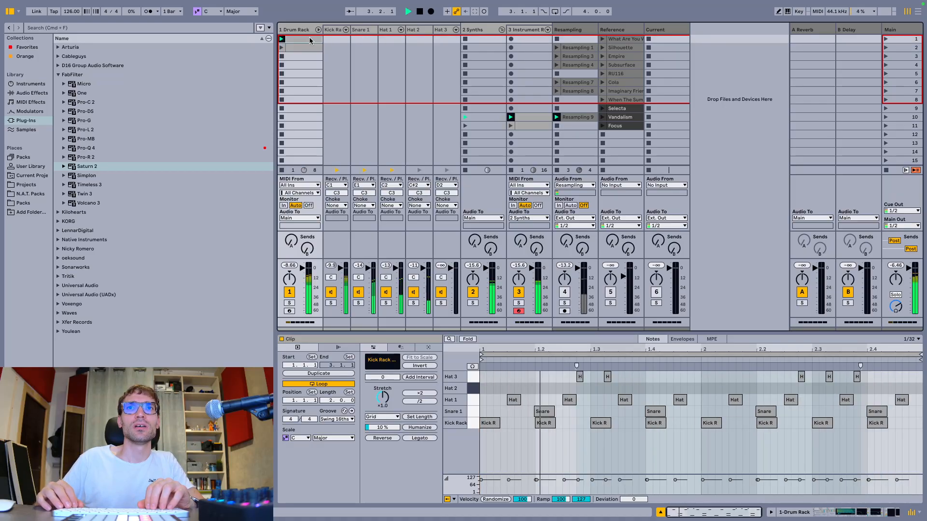
- Copy the second drum clip to scene 7 and move the Instrument Rack clip from scene 10 to scene 1
left_click(305, 49)
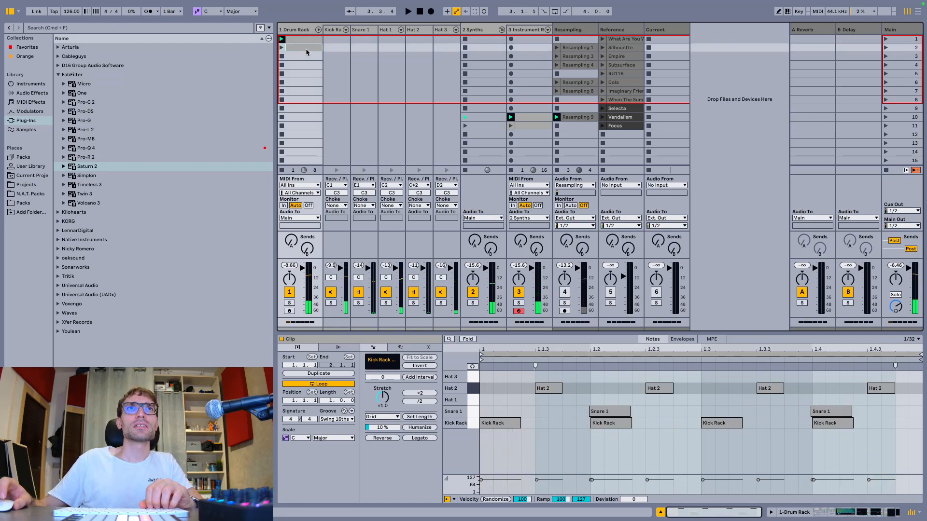
left_click_drag(306, 51, 311, 91)
left_click_drag(530, 118, 536, 40)
- Deactivate all hat notes in the scene 1 drum clip and play the loop
left_click(311, 42)
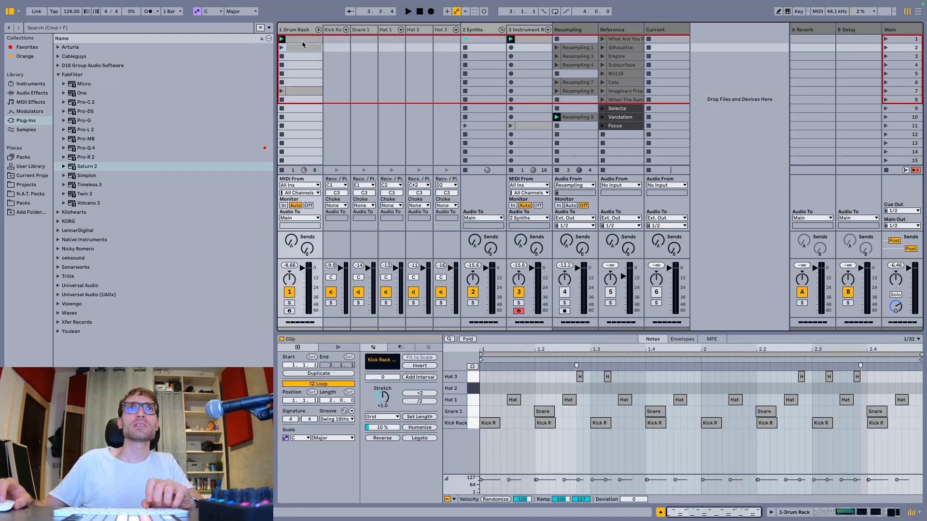
left_click(500, 349)
left_click_drag(477, 382, 475, 400)
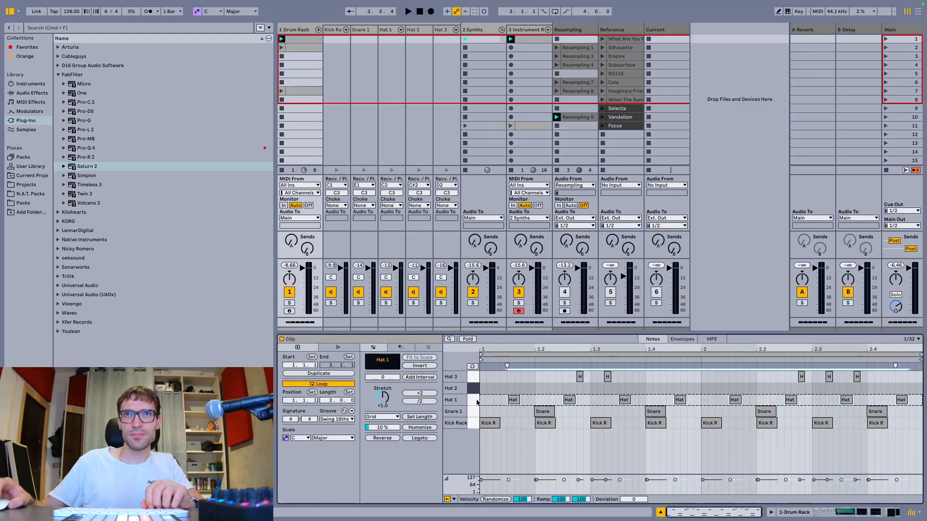
key("super+a")
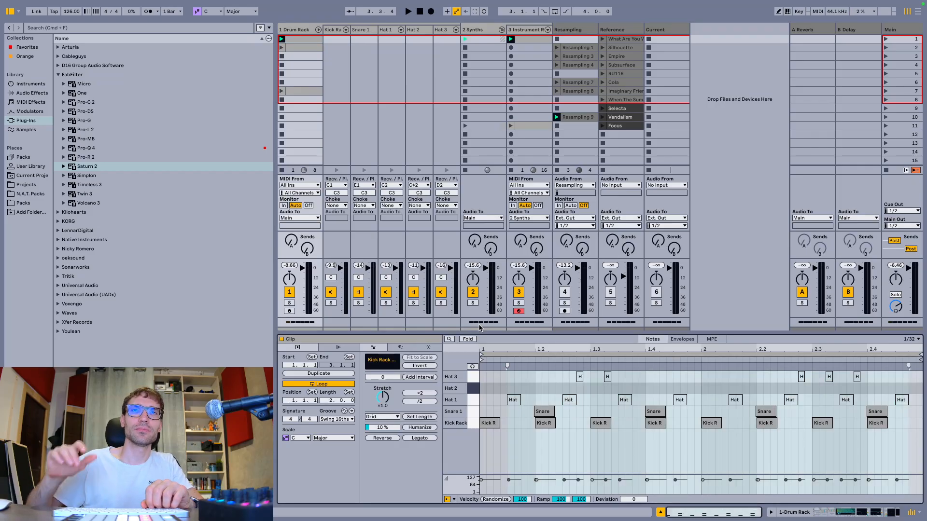
key("Return")
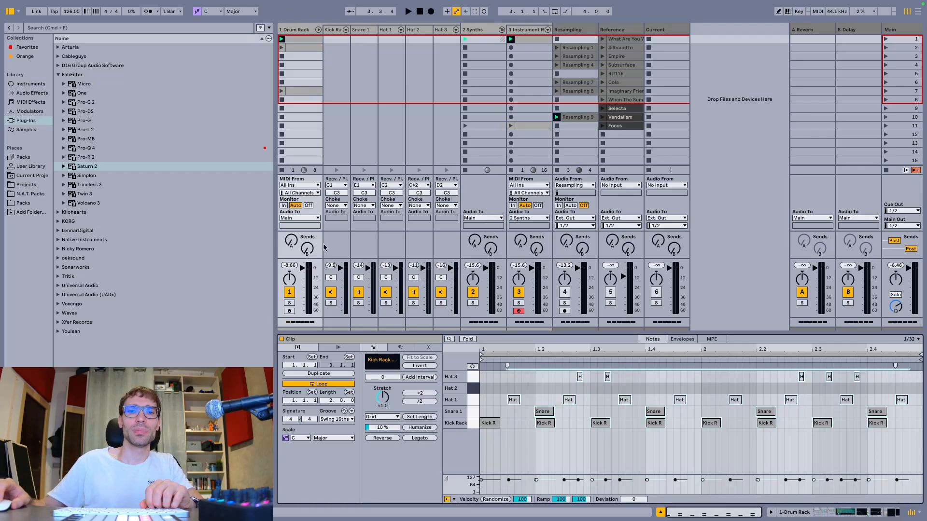
key("space")
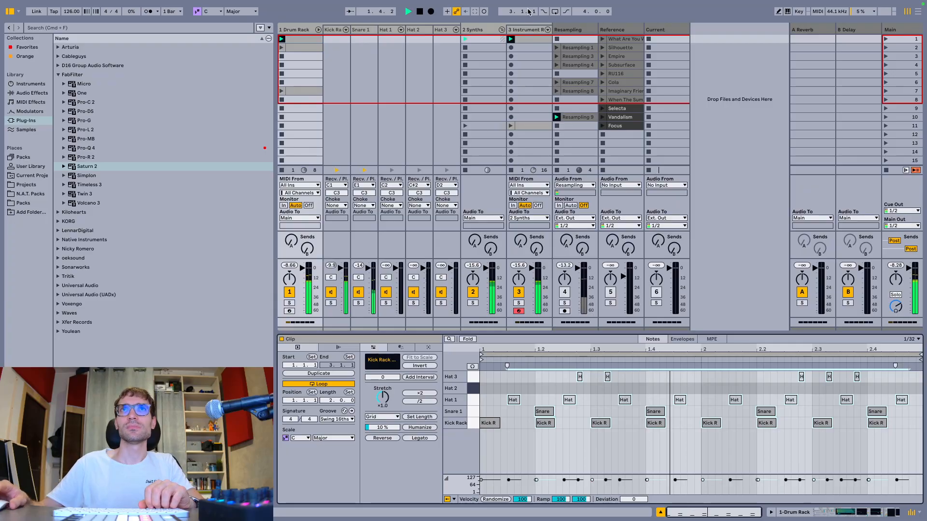
- Stop playback, reopen the Sylenth1 window on the 3 Instrument Rack track and enlarge it for editing
left_click(526, 30)
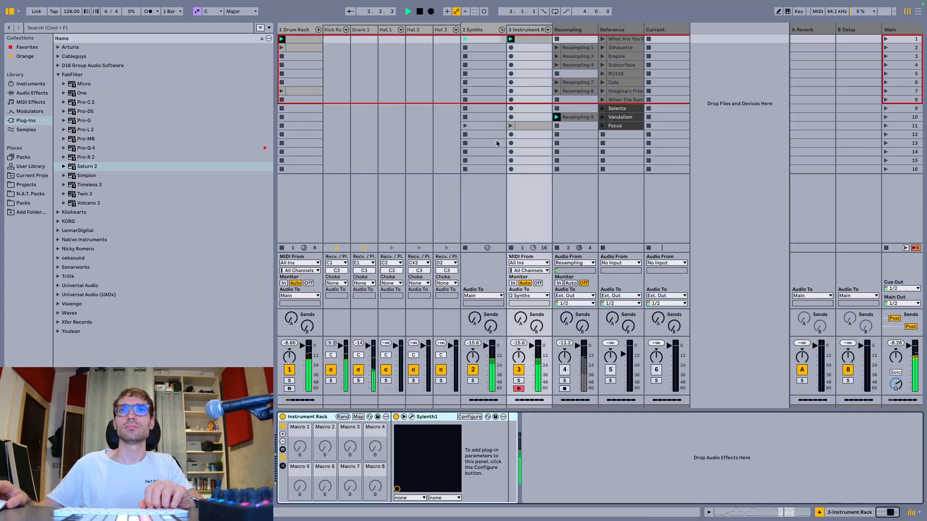
left_click(411, 417)
key("space")
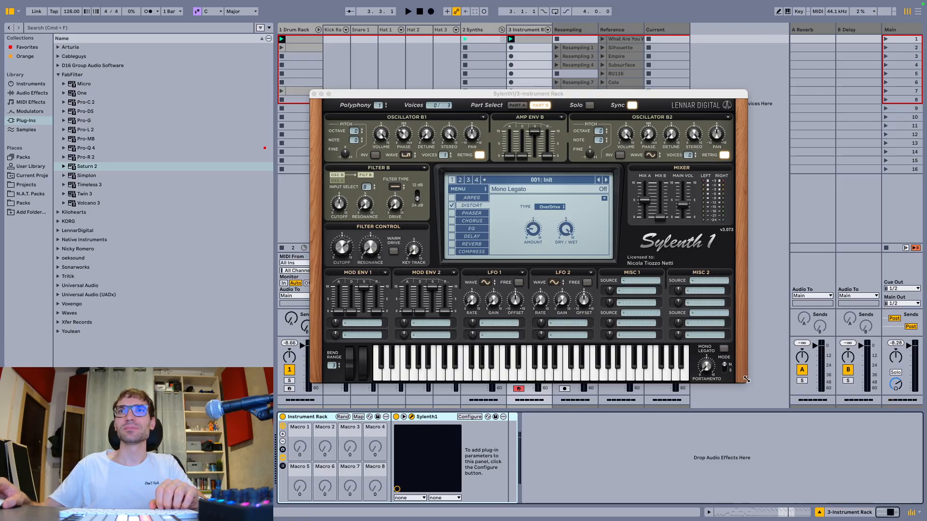
left_click_drag(746, 379, 874, 466)
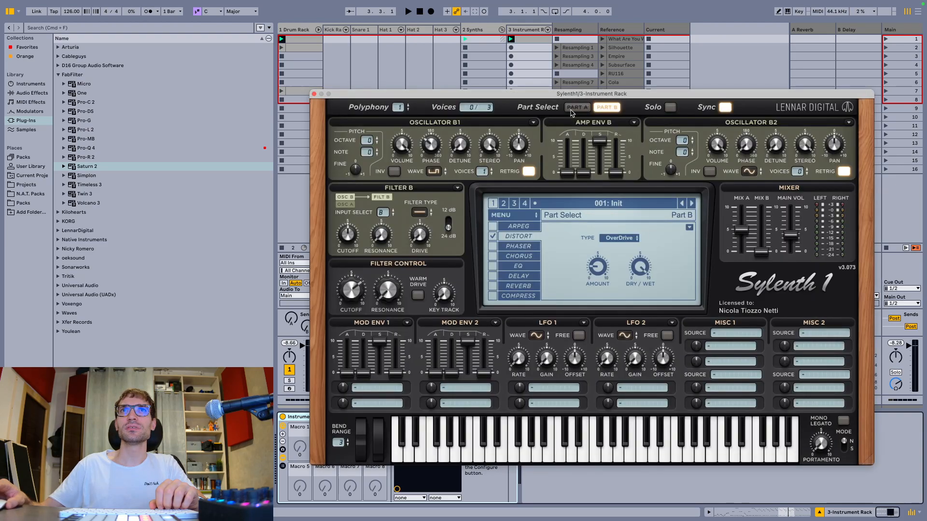
left_click_drag(570, 99, 558, 87)
- Play the loop, recheck oscillator B1's waveform choice and set its phase to about 53 degrees
key("space")
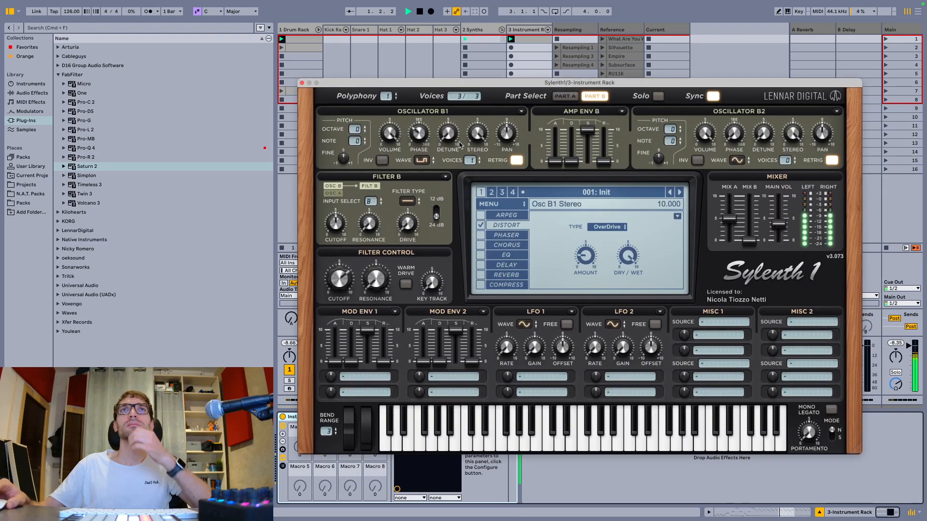
left_click(426, 159)
left_click(463, 213)
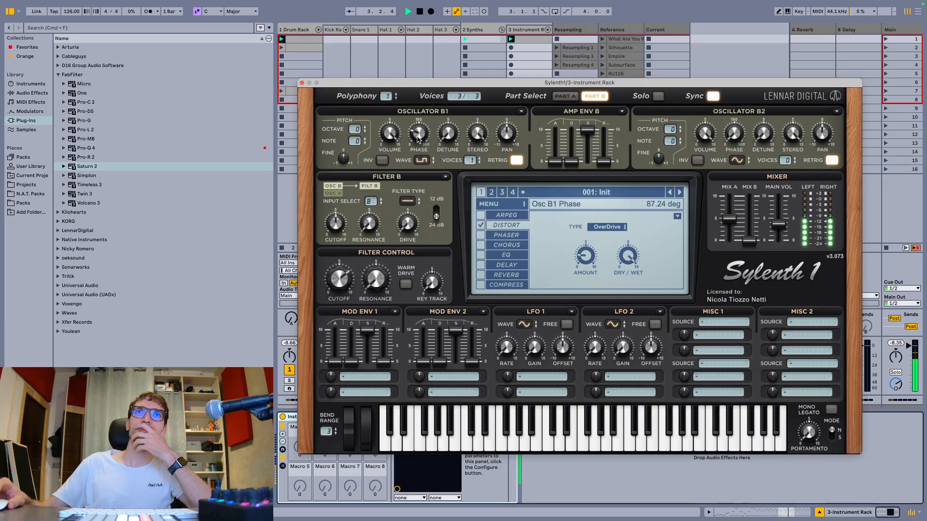
left_click_drag(416, 158, 420, 141)
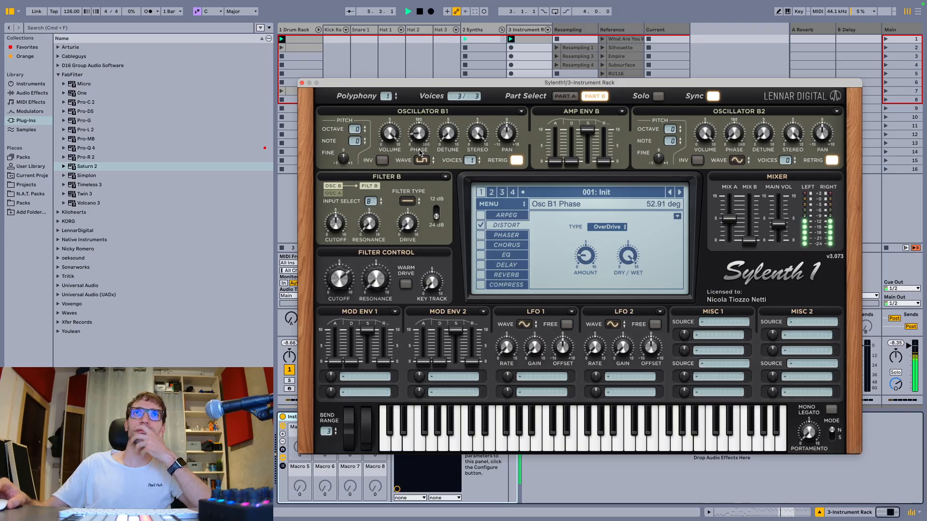
- Invert oscillator B1's polarity and try a lower volume for it
left_click(381, 160)
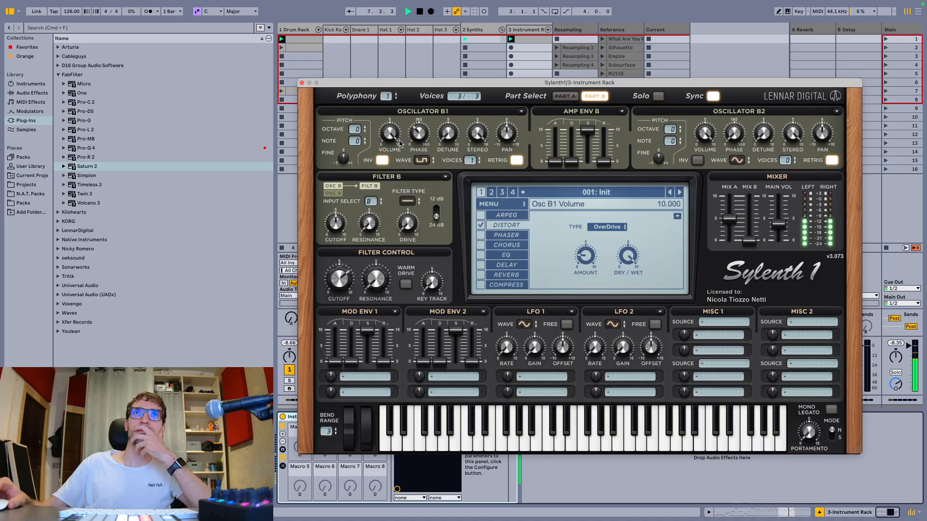
left_click_drag(388, 140, 387, 212)
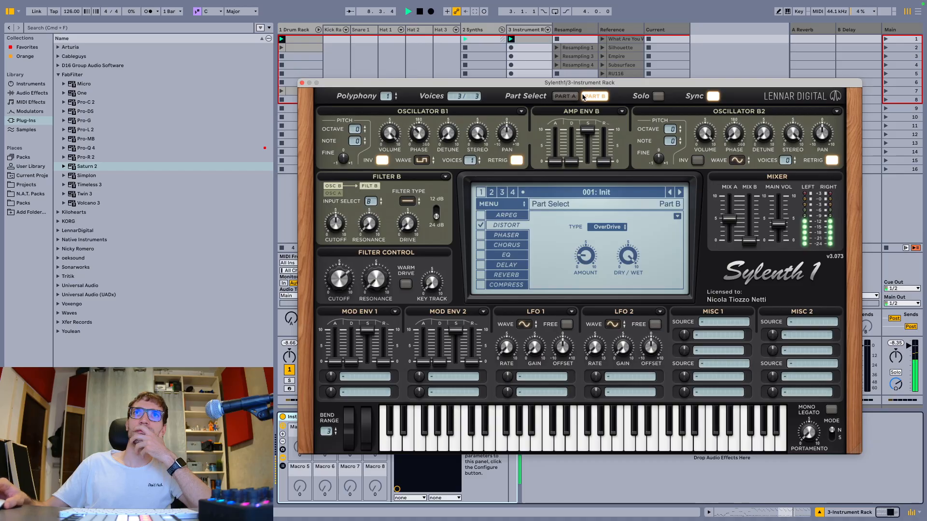
- Check part A, return to part B and set oscillator B2 to a Triangle wave with 8 voices
left_click(565, 96)
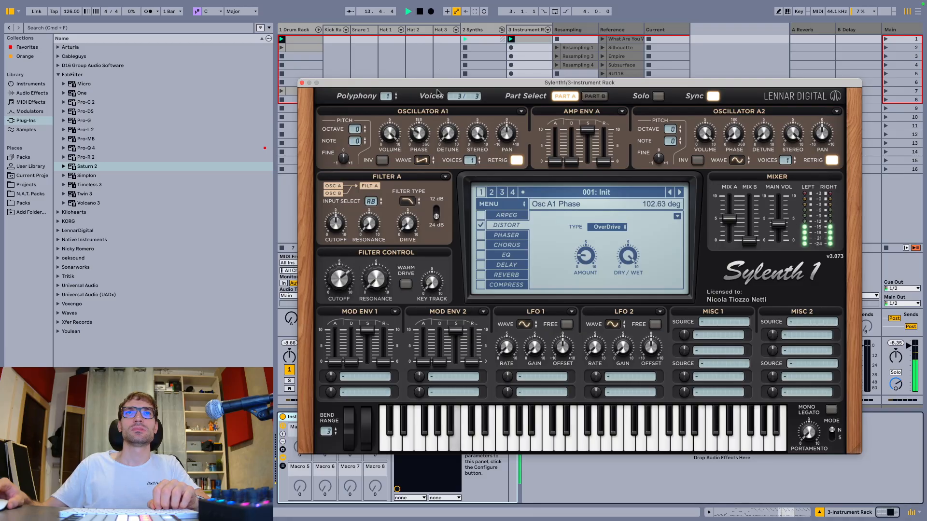
left_click_drag(465, 87, 446, 63)
left_click(576, 72)
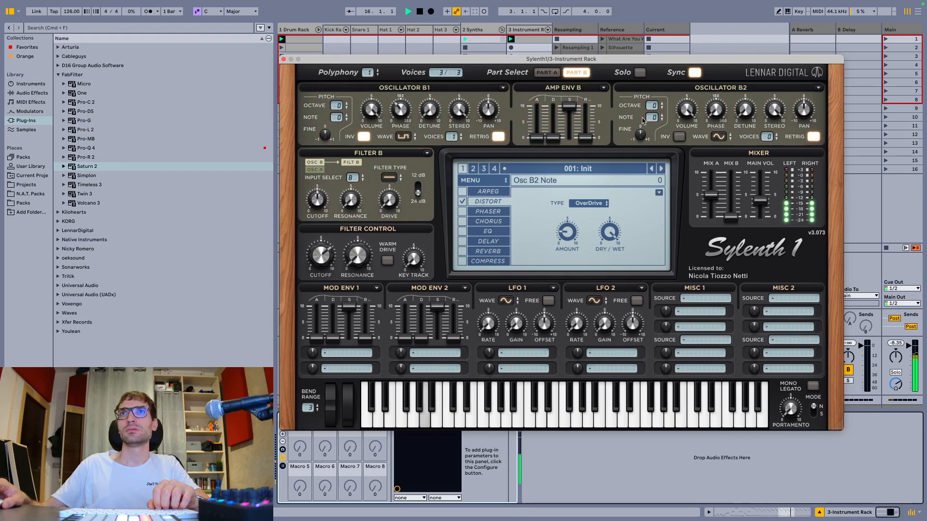
left_click(718, 138)
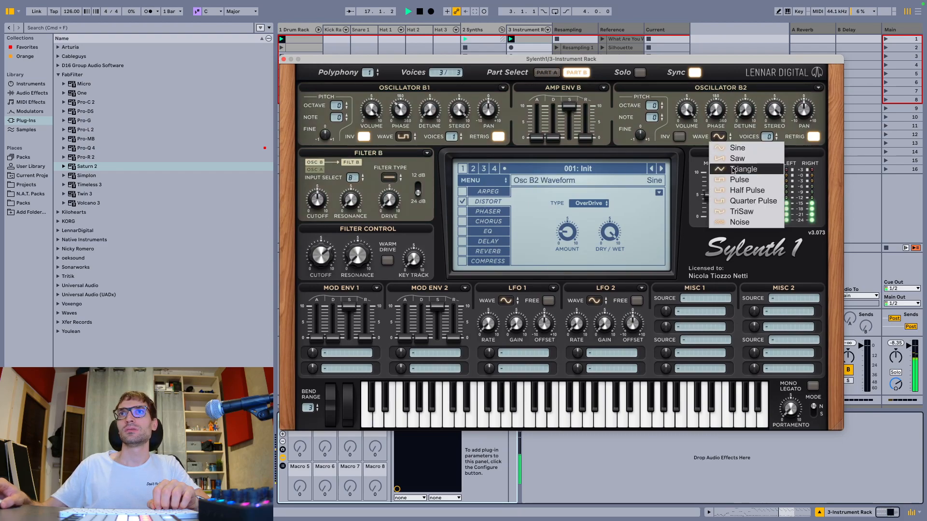
left_click(732, 169)
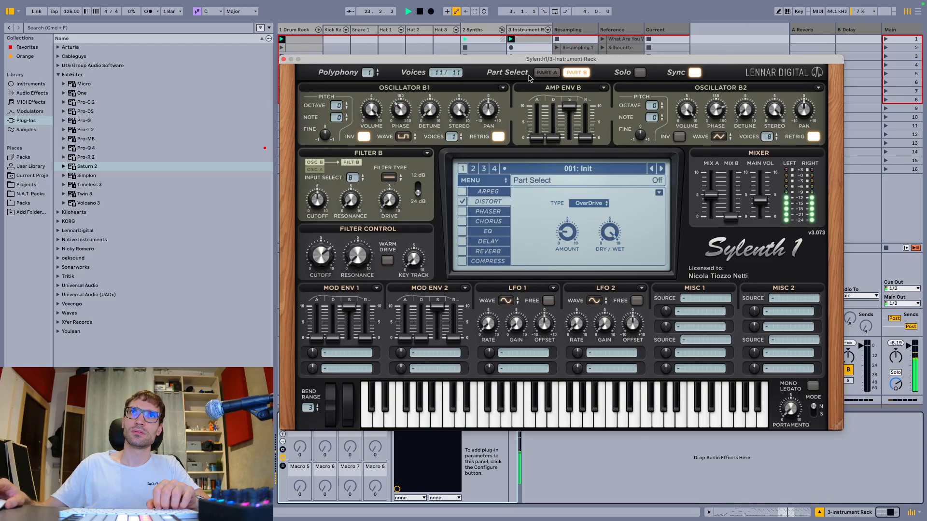
- Restart the loop to check part A's oscillator settings, stop playback and return to part B
key("space")
left_click(546, 72)
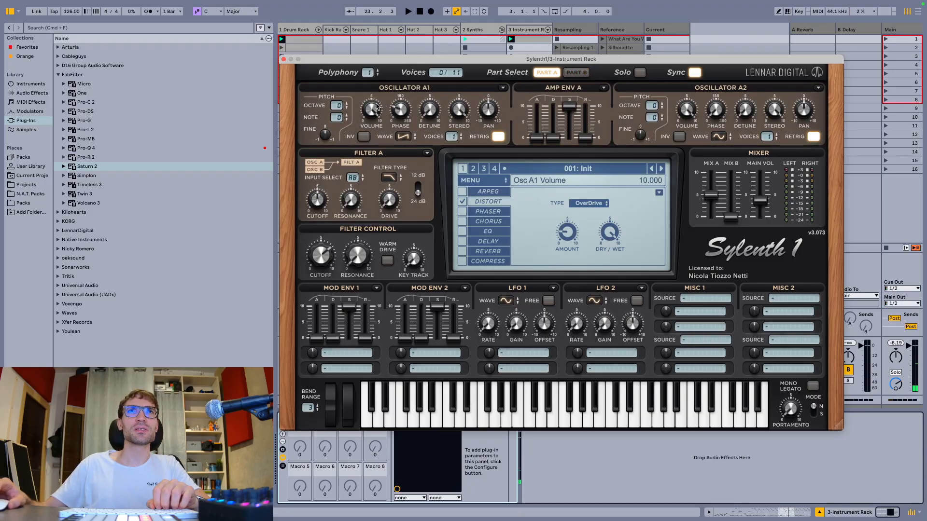
key("space")
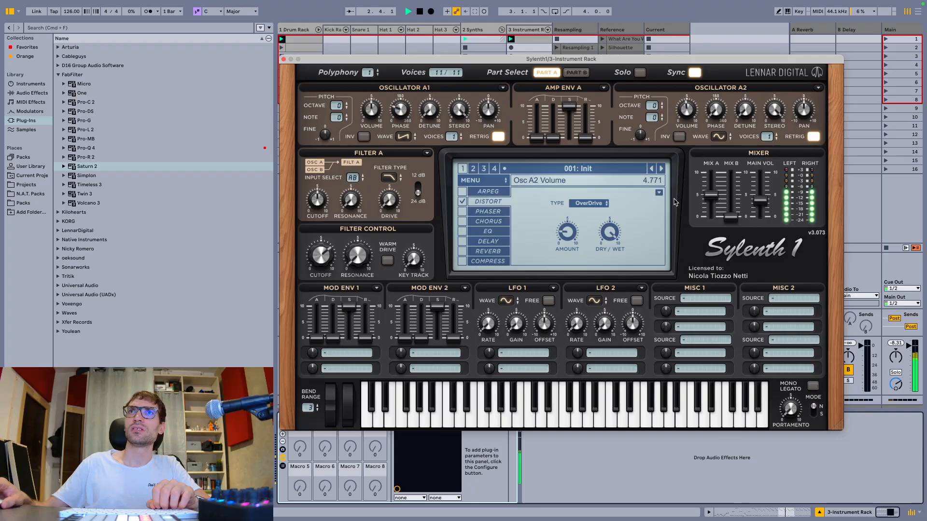
key("space")
left_click(545, 73)
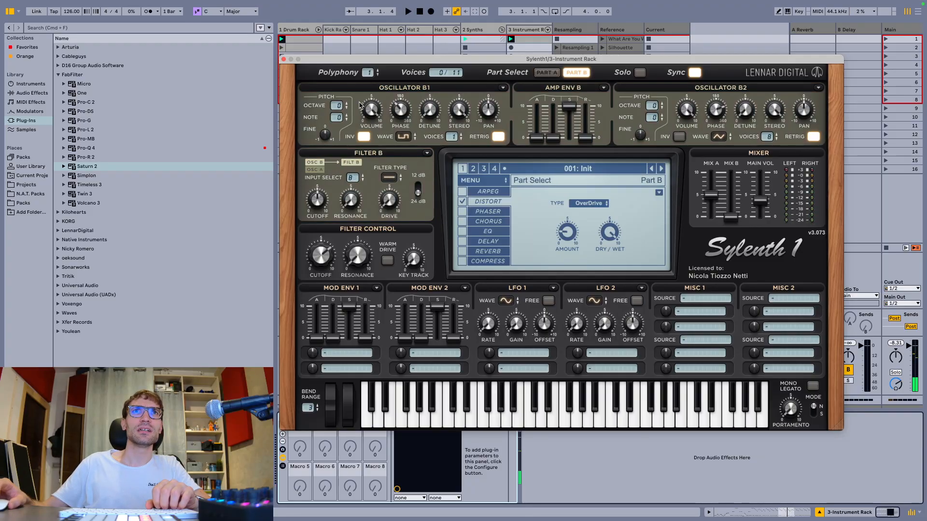
- During playback, set oscillator B1's volume to about 7.8 and the filter control cutoff to about 4.1, with a higher distortion amount
key("space")
left_click_drag(378, 111, 376, 151)
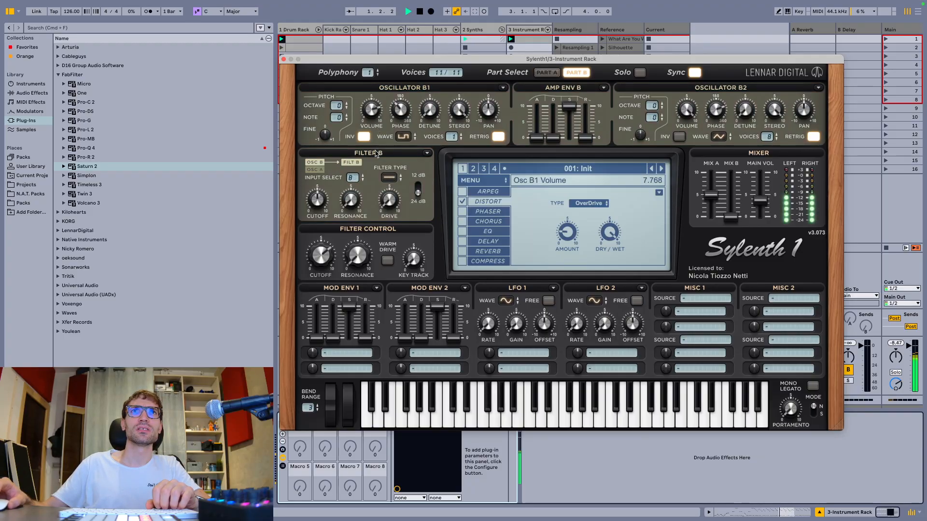
left_click_drag(368, 221, 367, 234)
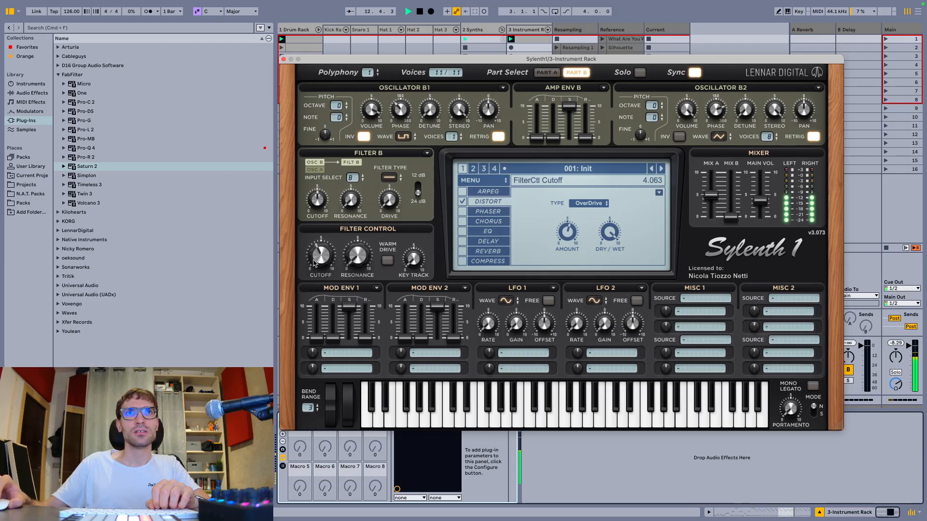
key("space")
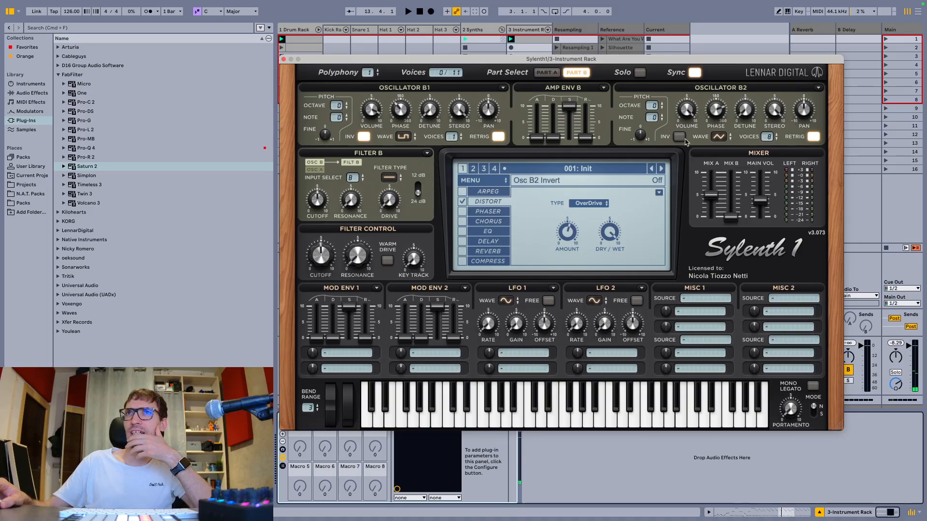
- Try the TriSaw waveform on oscillator B2 and adjust its phase while the loop plays
left_click(718, 137)
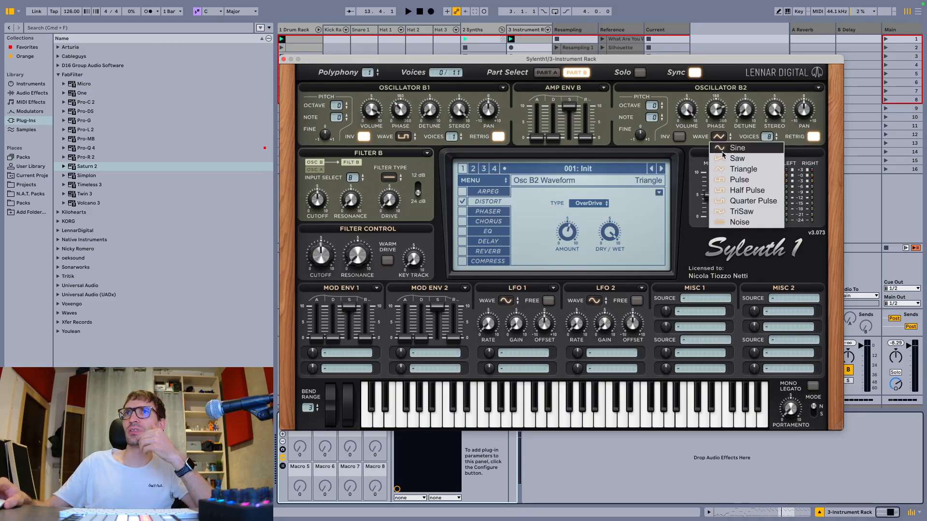
left_click(732, 211)
key("space")
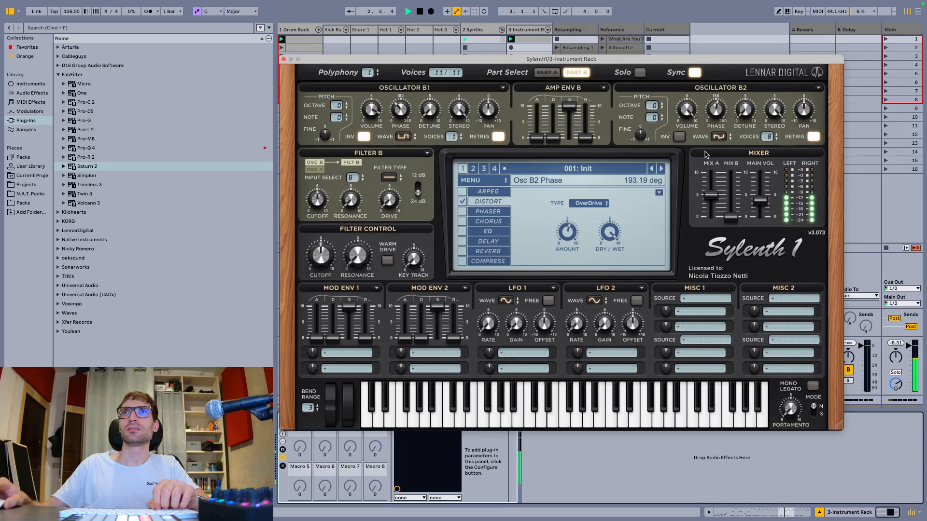
left_click_drag(700, 221, 715, 126)
- Set oscillator B2's waveform to Triangle and its phase to about 220 degrees
left_click(717, 135)
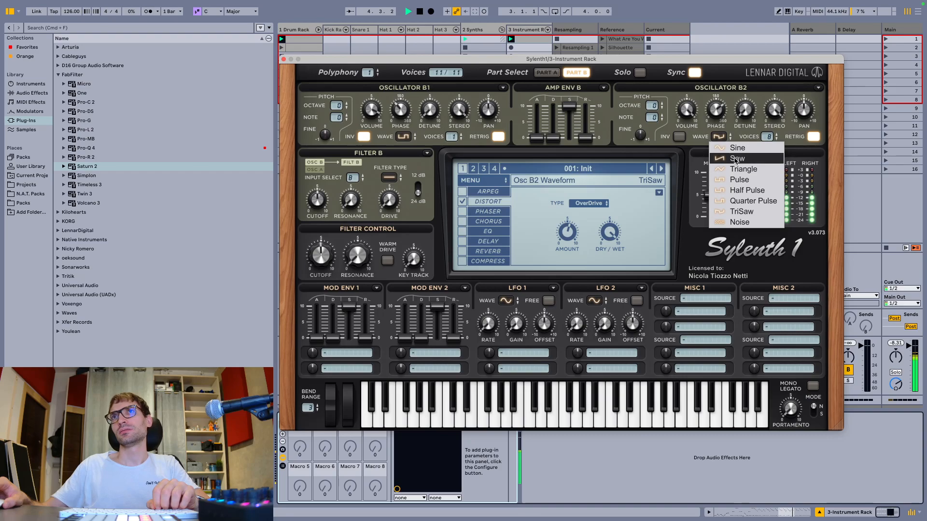
left_click(734, 170)
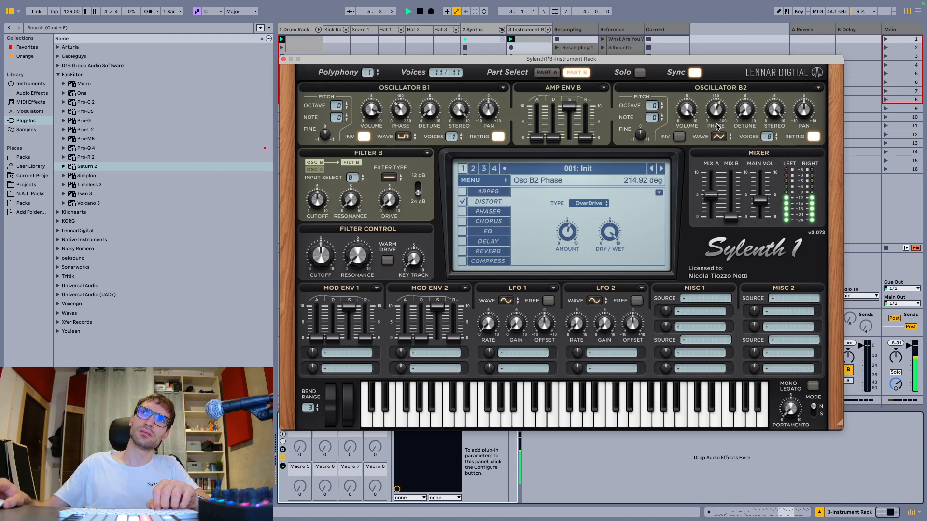
left_click_drag(723, 92, 718, 130)
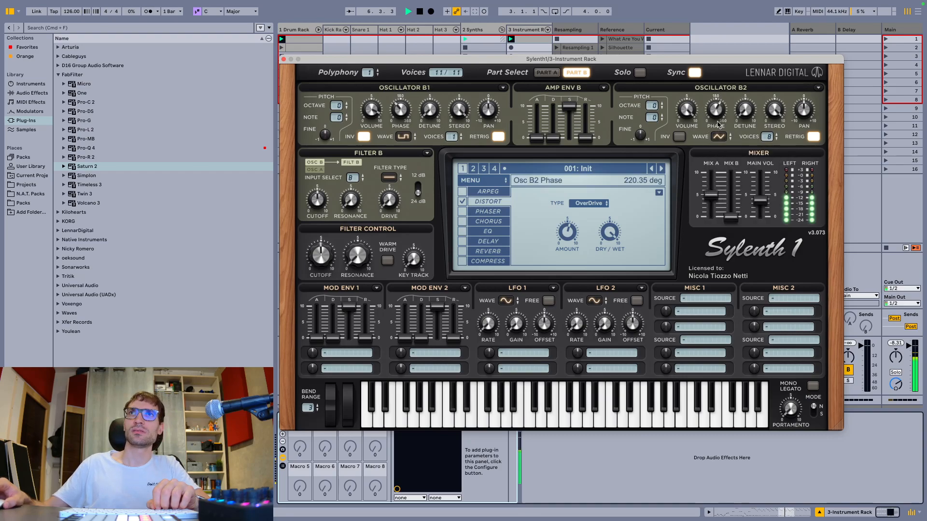
- Switch to part A, restart the loop and lower the main volume slightly, ending with playback stopped
left_click(546, 73)
key("space")
key("space")
left_click_drag(761, 208, 761, 215)
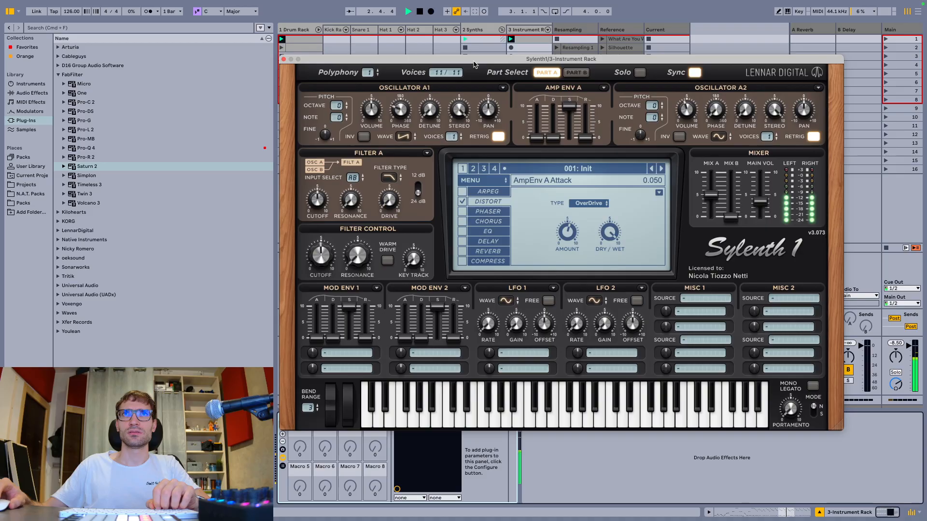
key("space")
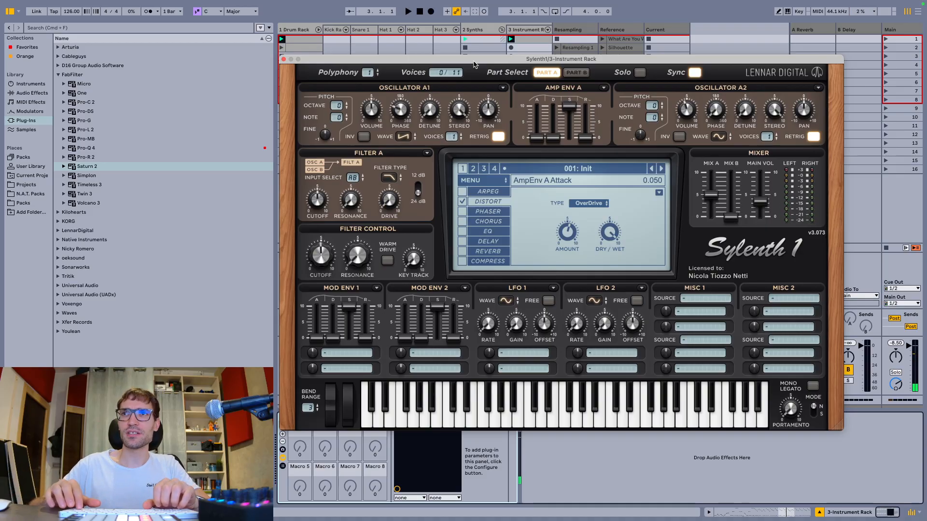
- Play the loop, raise the distortion amount to 10 and set the filter control resonance to about 5.2 and cutoff to about 4.8
key("space")
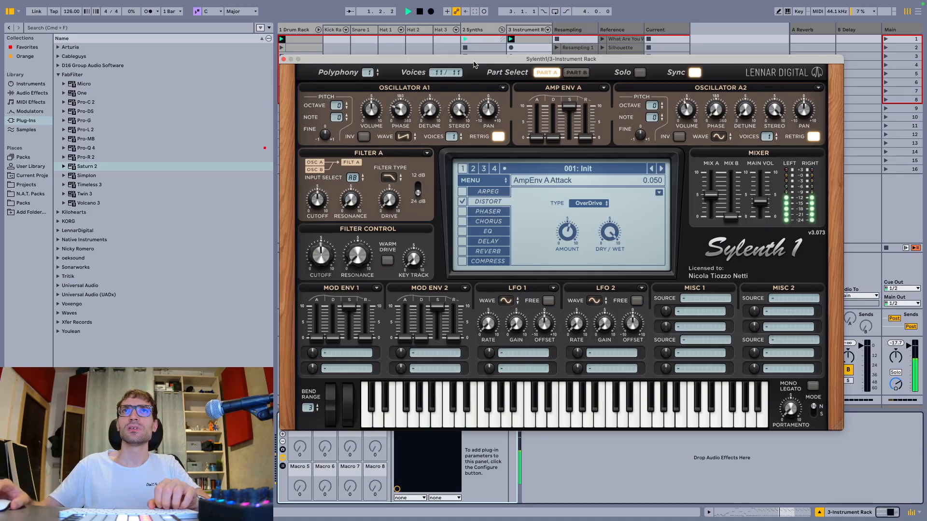
left_click_drag(480, 61, 381, 59)
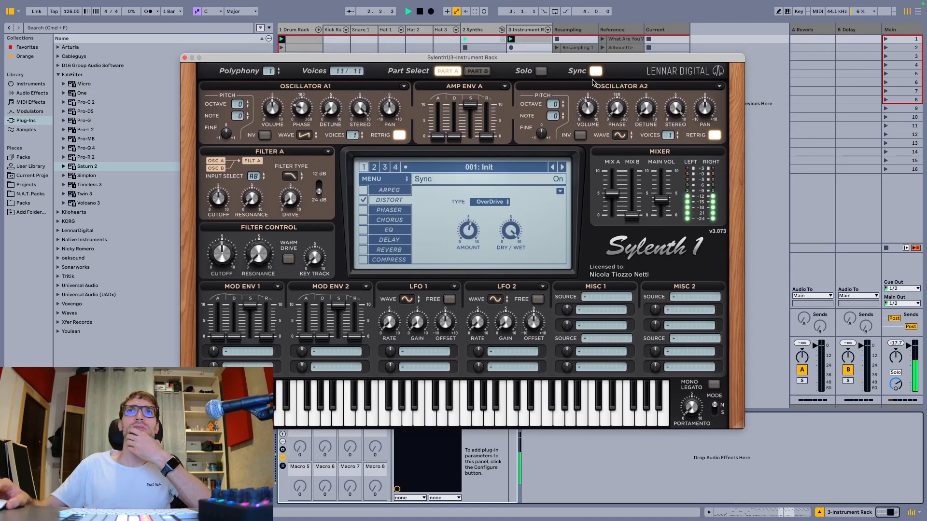
left_click_drag(478, 236, 484, 180)
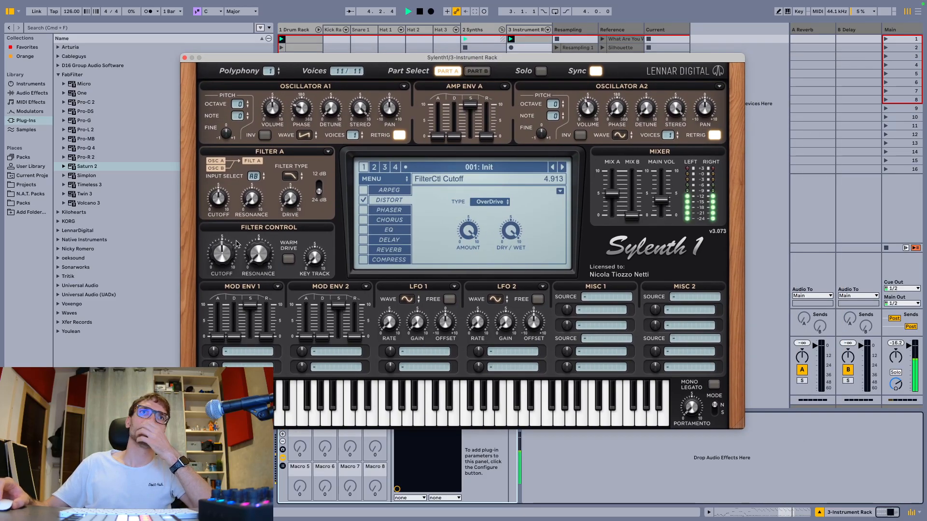
left_click_drag(228, 267, 229, 282)
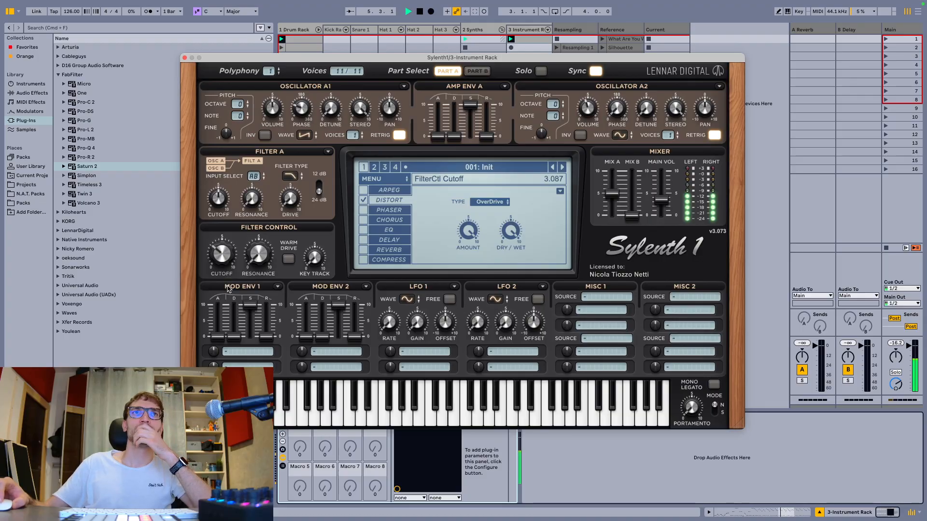
left_click_drag(260, 255, 263, 169)
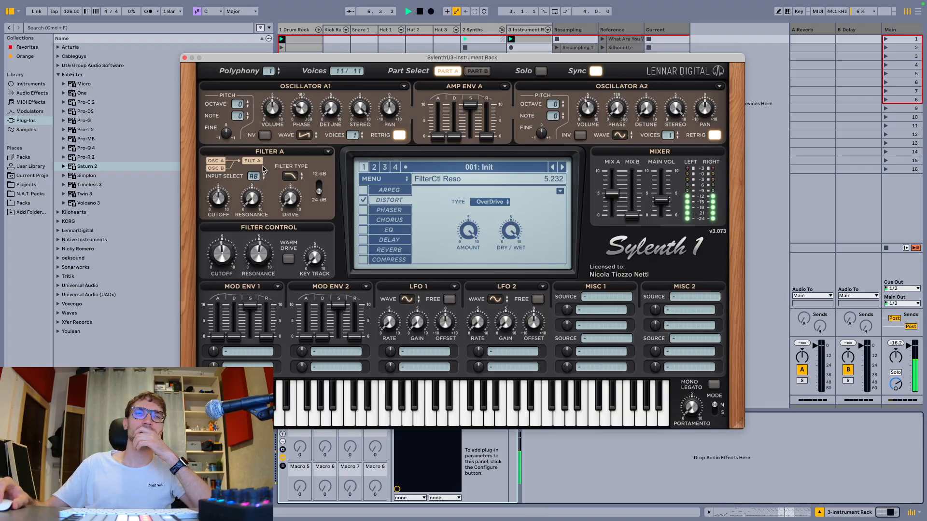
left_click_drag(278, 131, 276, 157)
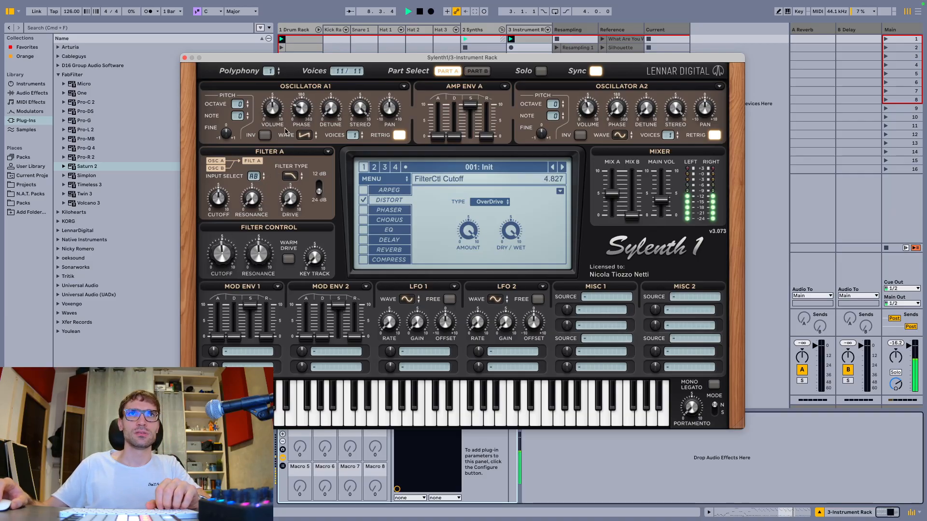
- Set oscillator A1 to 8 voices at octave -1 and push the filter harder
left_click_drag(289, 79, 292, 70)
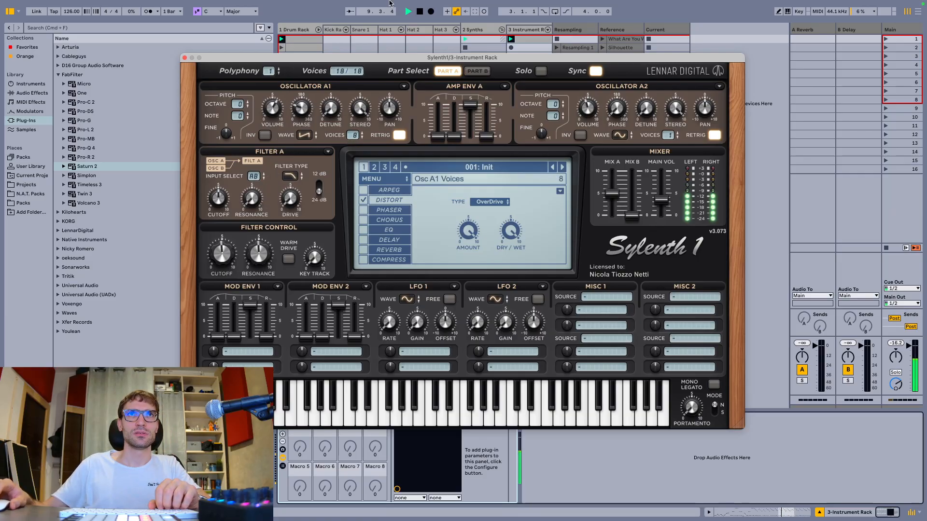
left_click(243, 104)
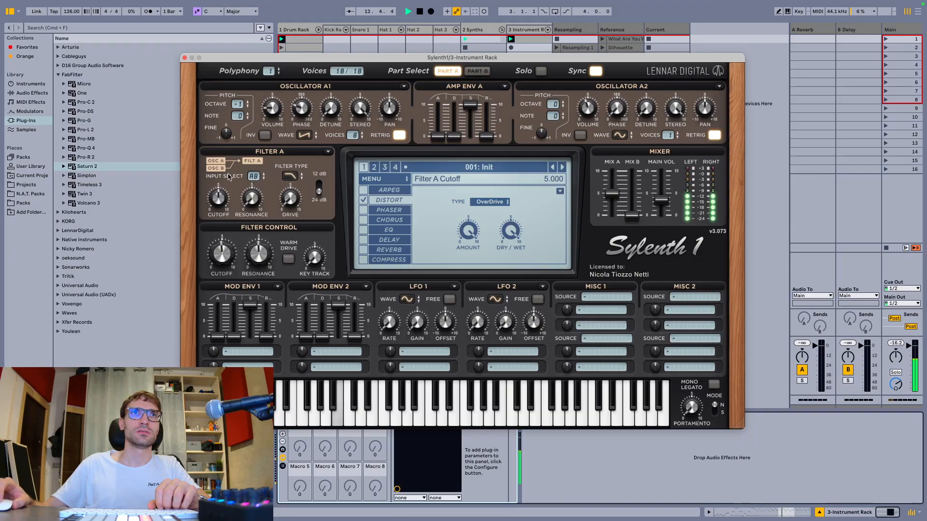
left_click_drag(280, 235, 287, 175)
left_click_drag(278, 253, 296, 167)
- Switch to part B, lower Sylenth1's main volume and stop playback
left_click(478, 71)
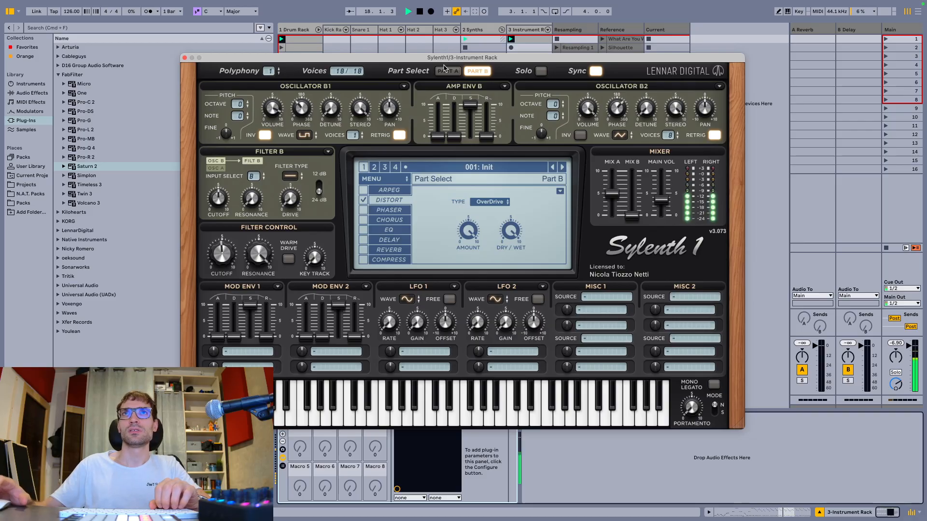
left_click(665, 199)
left_click_drag(665, 198, 667, 219)
left_click(386, 103)
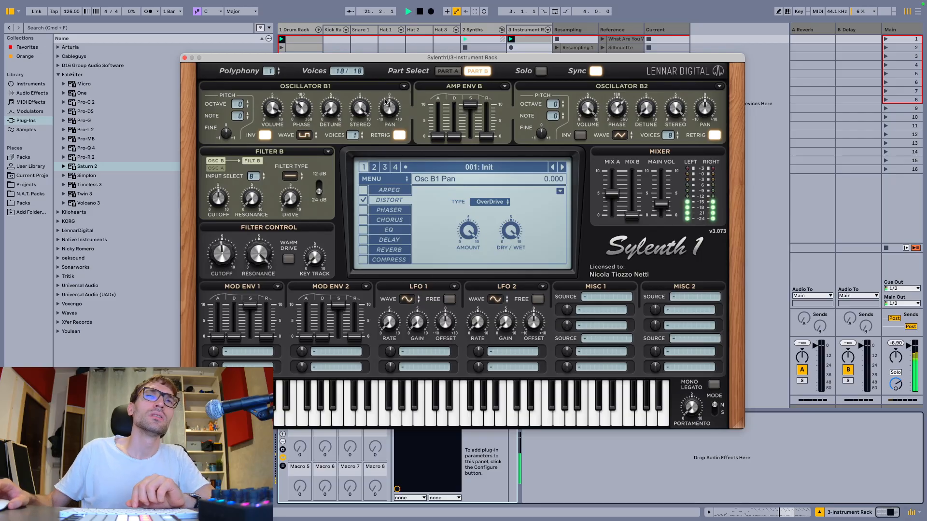
key("space")
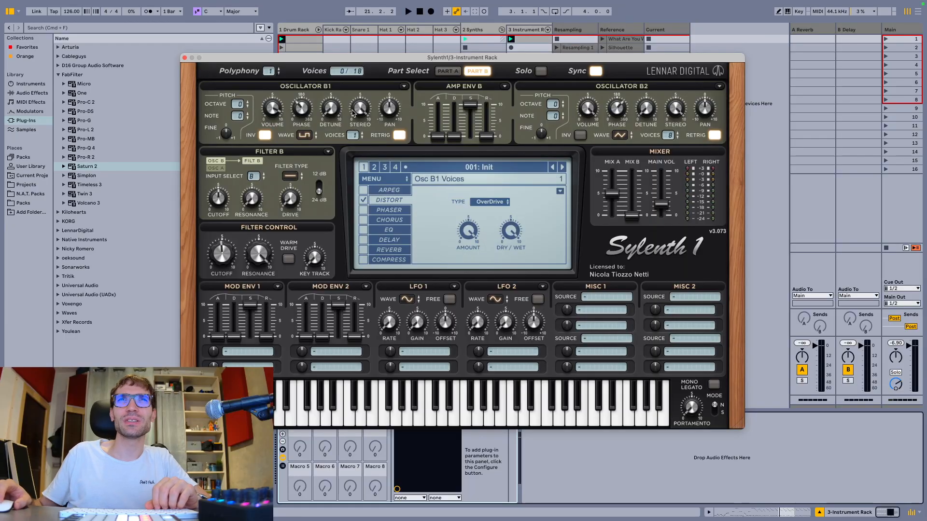
- Move and shrink the Sylenth1 window and add a Spectrum analyzer after it on the 3 Instrument Rack track
left_click_drag(271, 58, 323, 37)
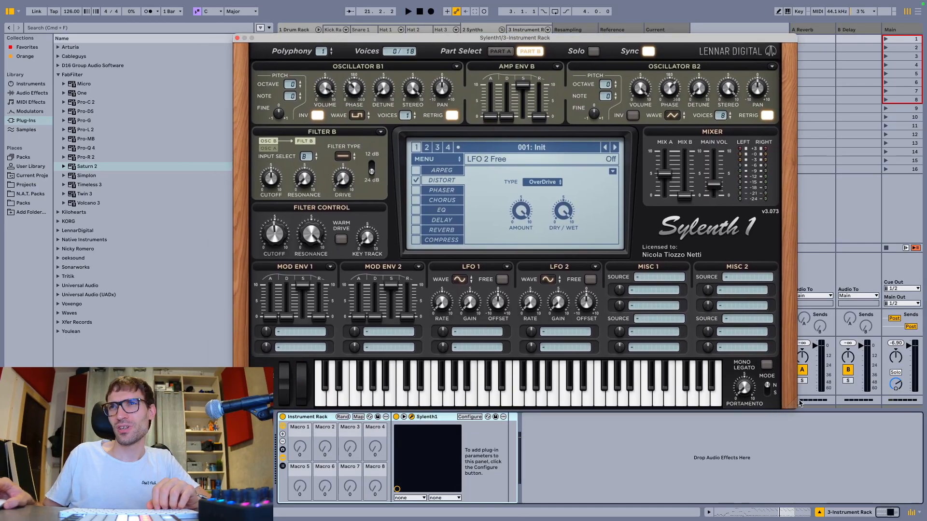
left_click_drag(796, 404, 704, 348)
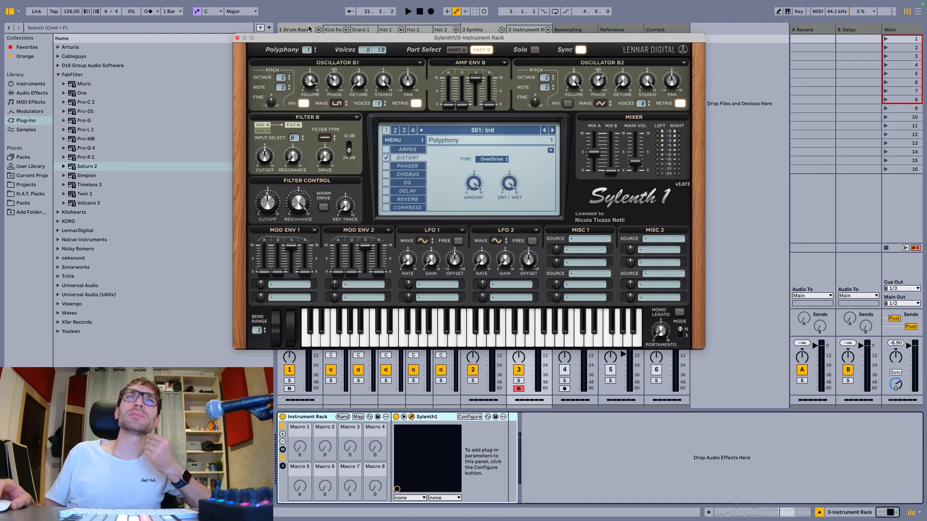
left_click(39, 94)
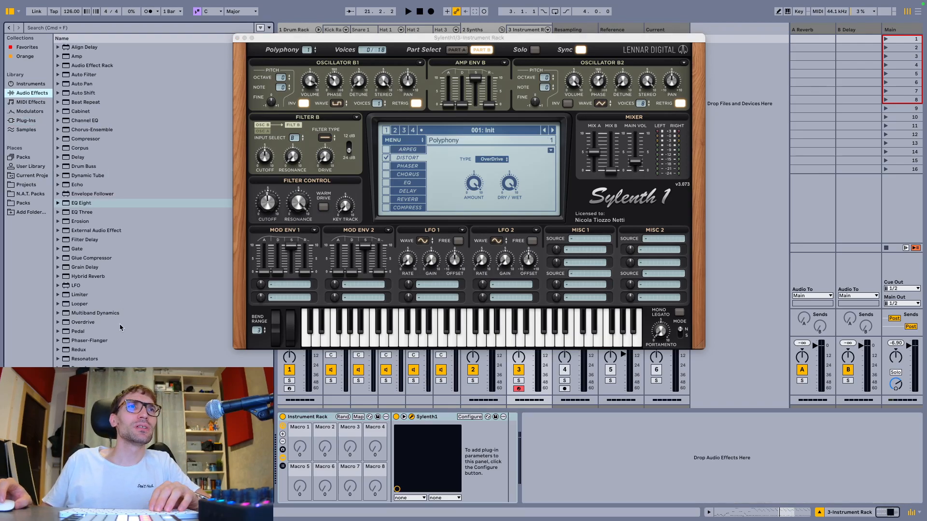
double_click(81, 432)
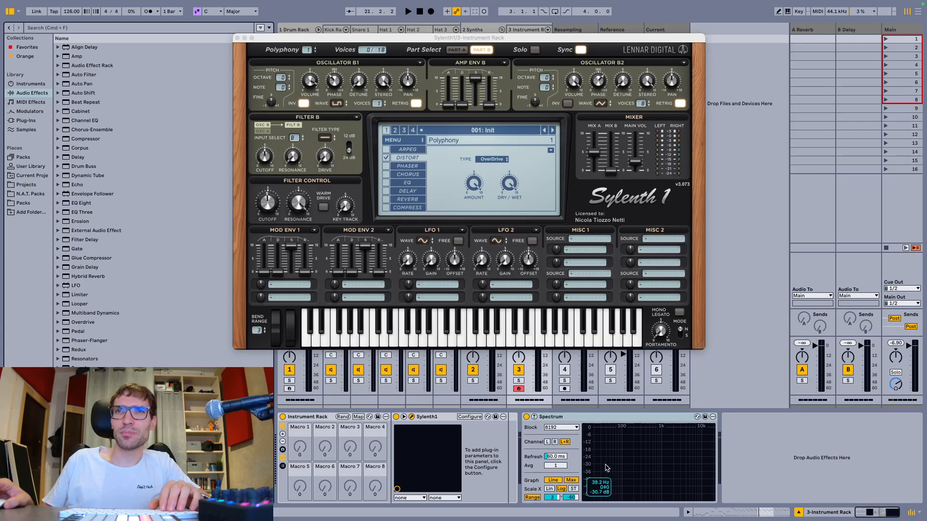
- Play the loop to examine the synth's frequency content in Spectrum, switch to part A and stop playback
key("space")
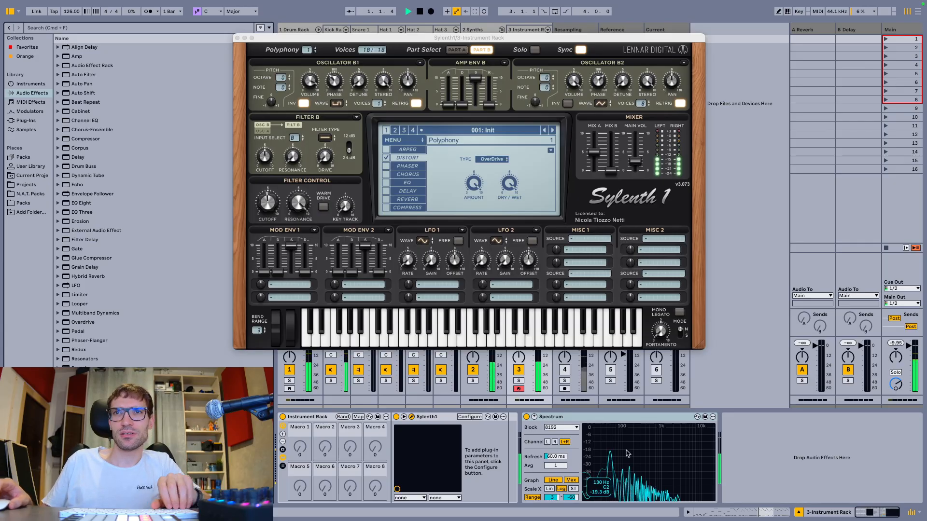
left_click(457, 50)
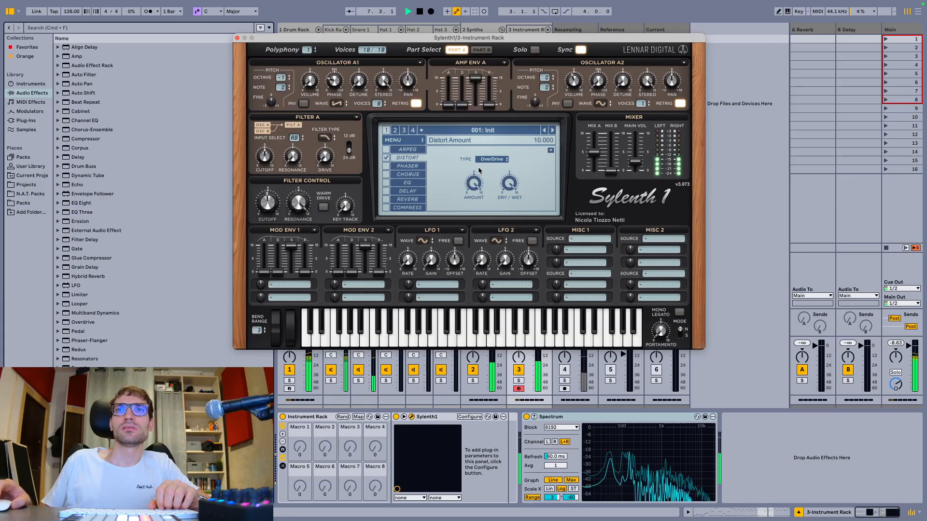
key("space")
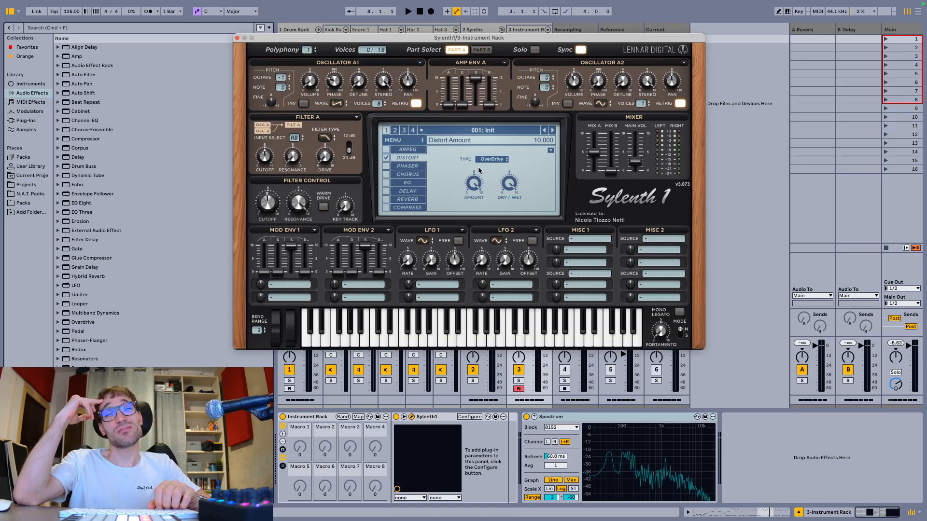
- Play the loop and examine the Main output waveform in ShaperBox 3's Scope over a 4/4 span, then stop and close the plug-in
key("space")
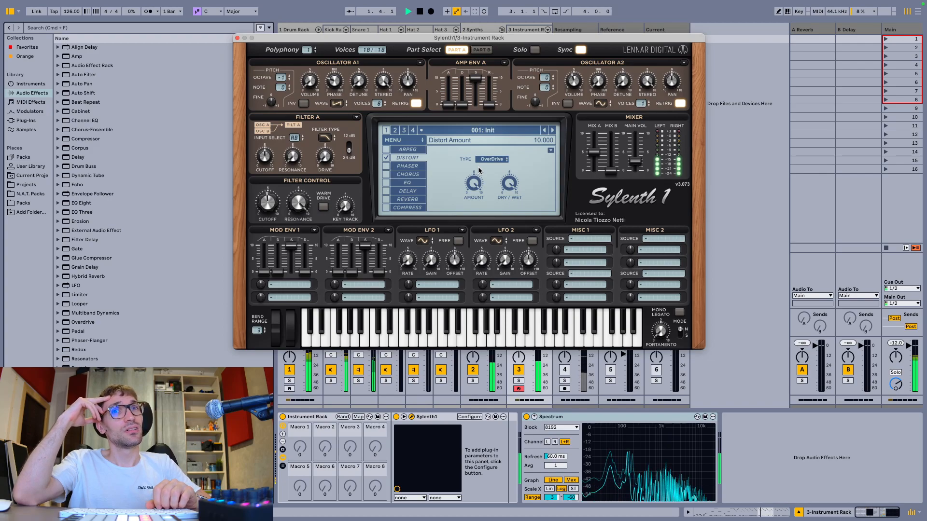
key("space")
left_click(909, 29)
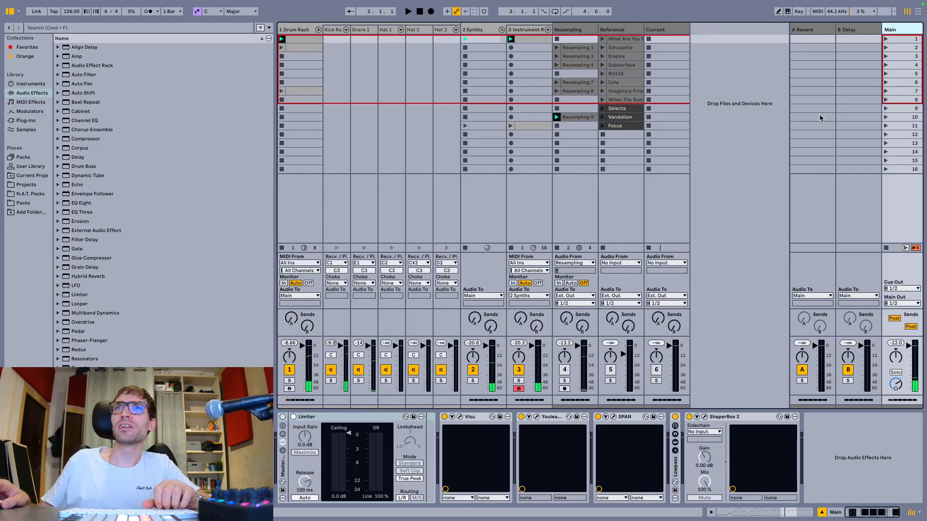
left_click(704, 417)
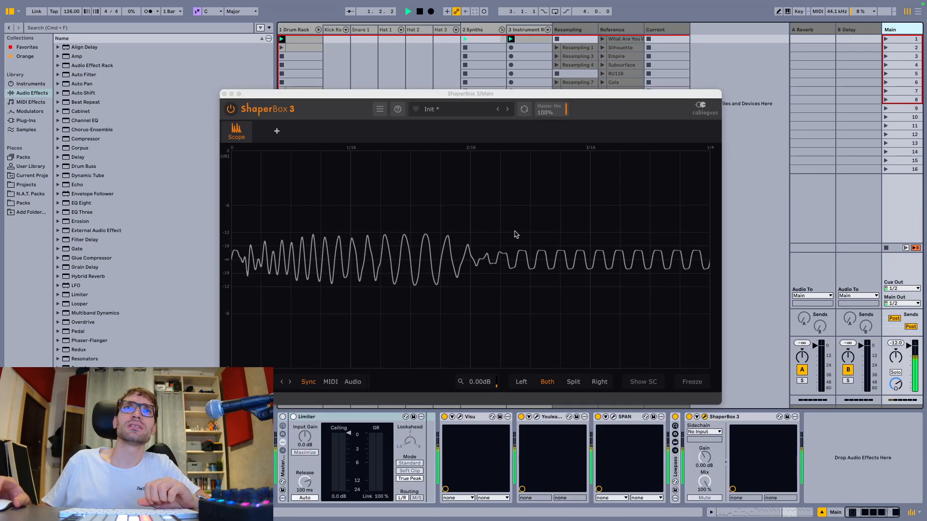
left_click(289, 383)
key("space")
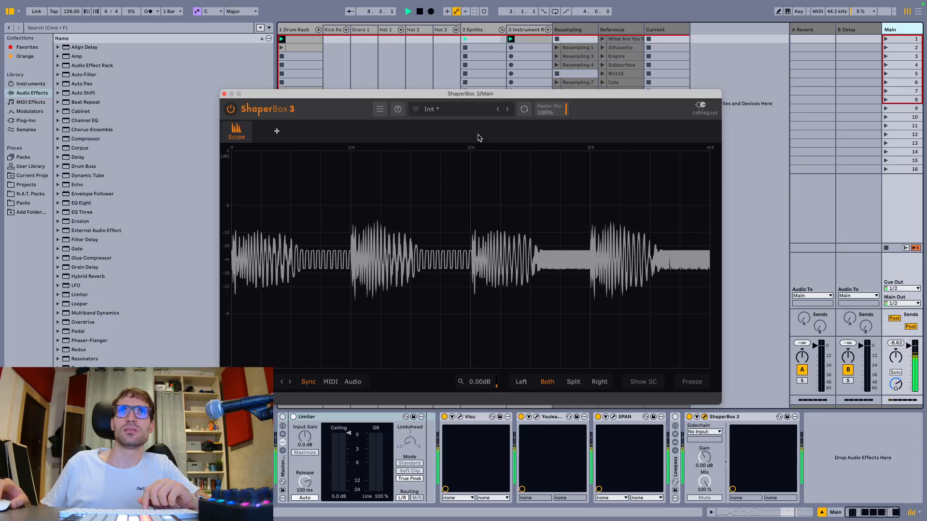
left_click(224, 93)
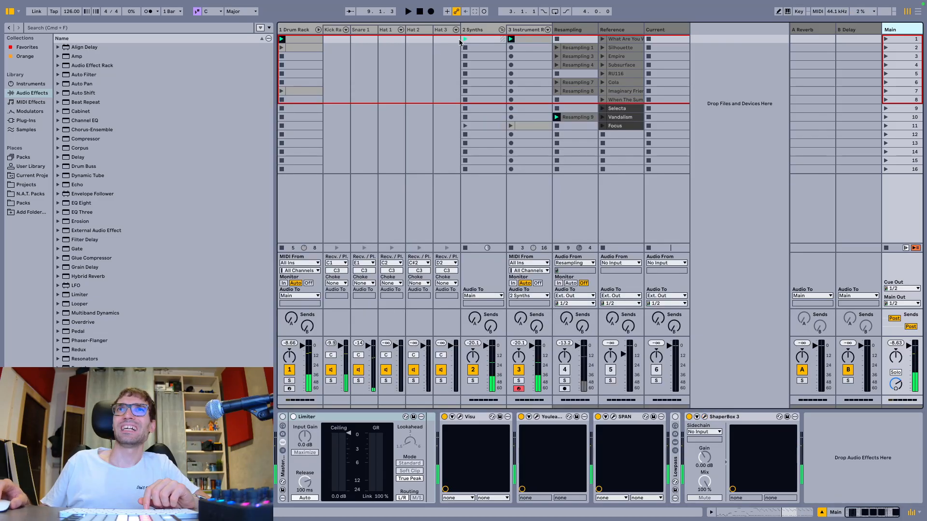
- On the 3 Instrument Rack track, set Sylenth1's distortion to FoldBack with an amount of about 5.3 and sweep the filter cutoff during playback
left_click(520, 29)
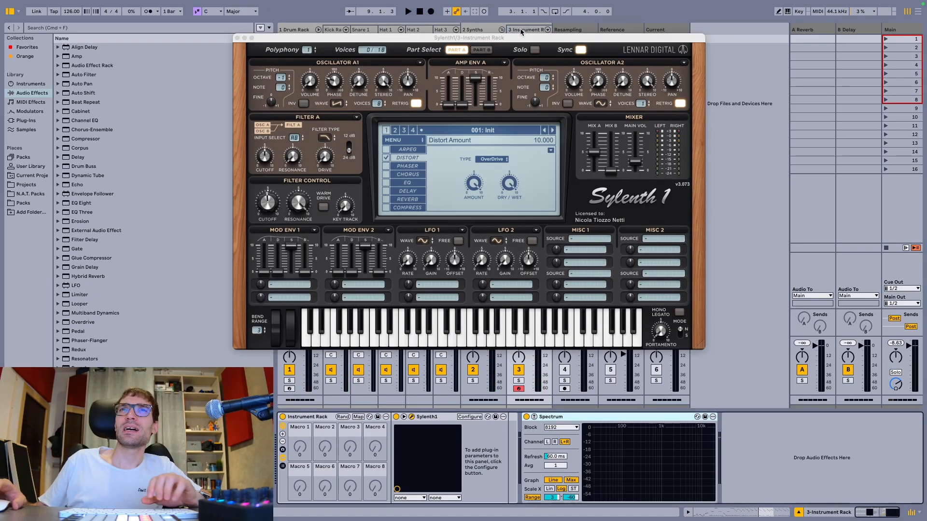
key("space")
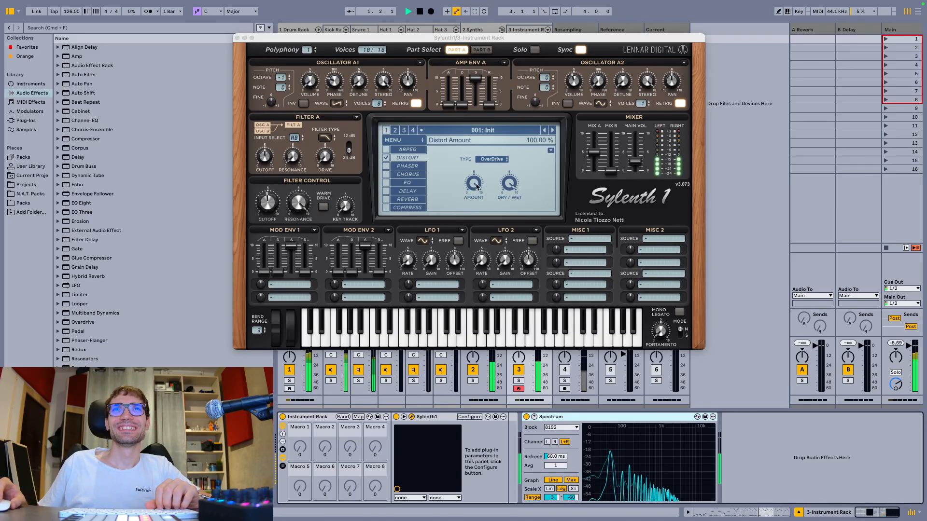
left_click(490, 163)
left_click(494, 171)
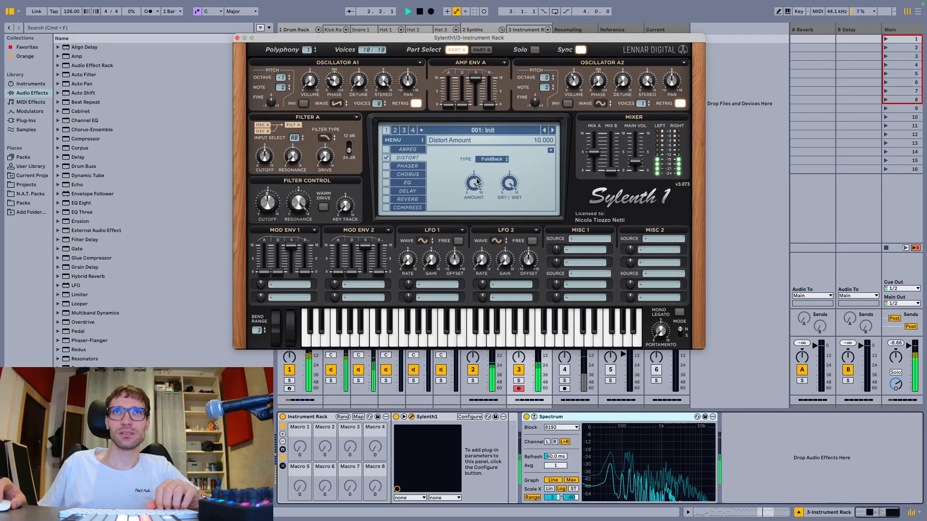
left_click_drag(472, 231, 466, 243)
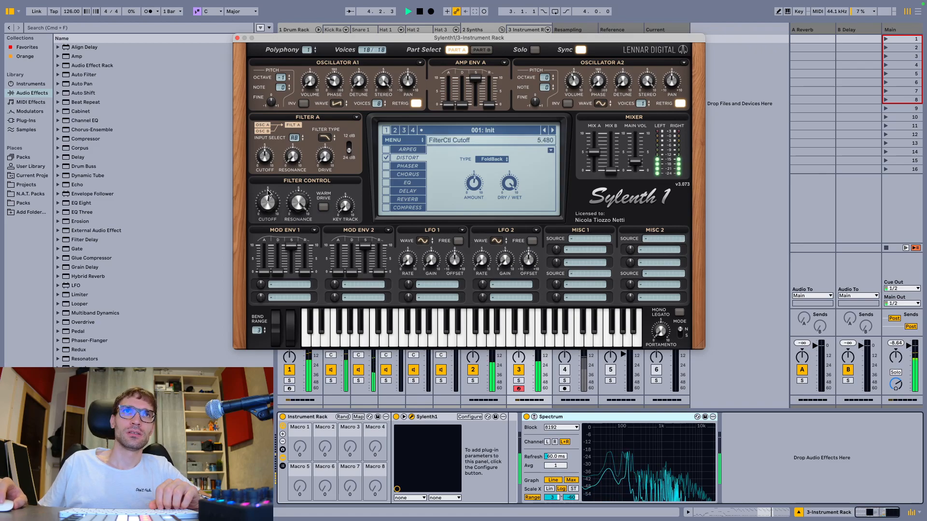
left_click_drag(269, 184, 270, 208)
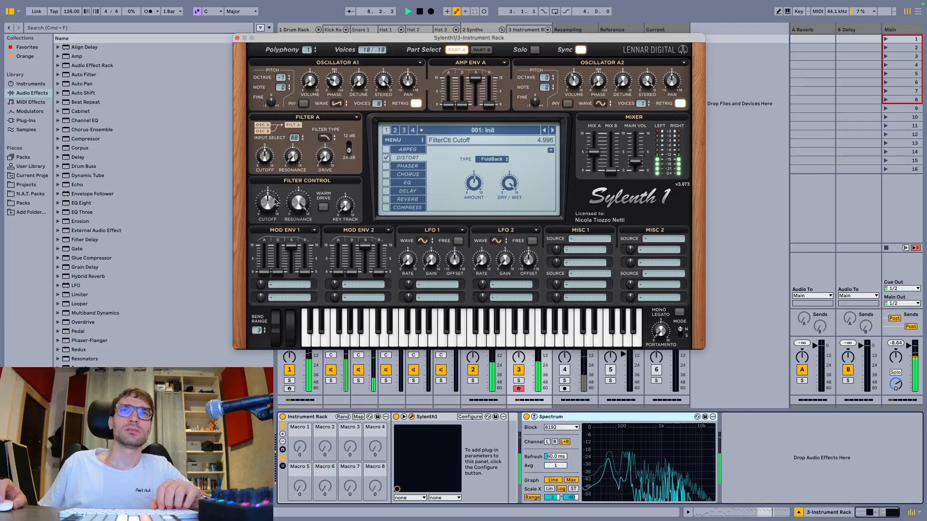
left_click_drag(273, 208, 285, 192)
key("space")
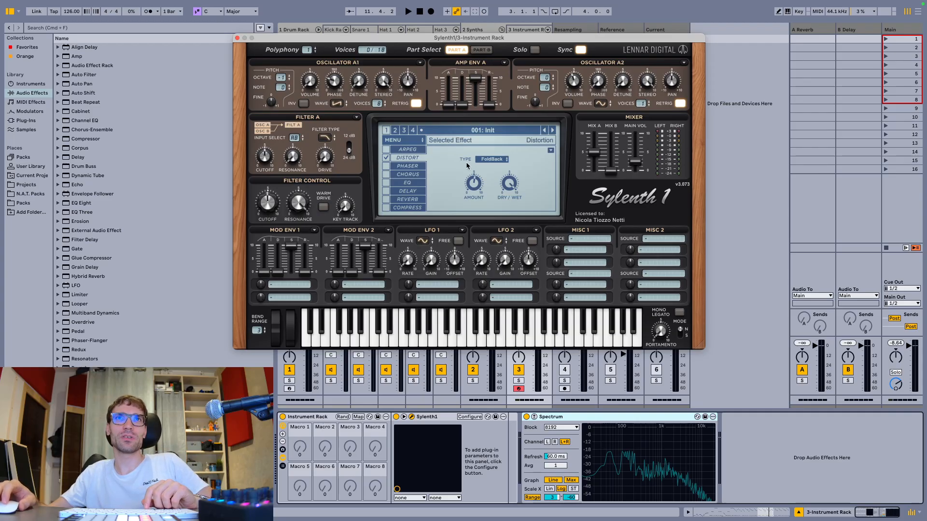
- Try the Clip distortion type with a short playback, then return the type to FoldBack
left_click(495, 160)
left_click(501, 185)
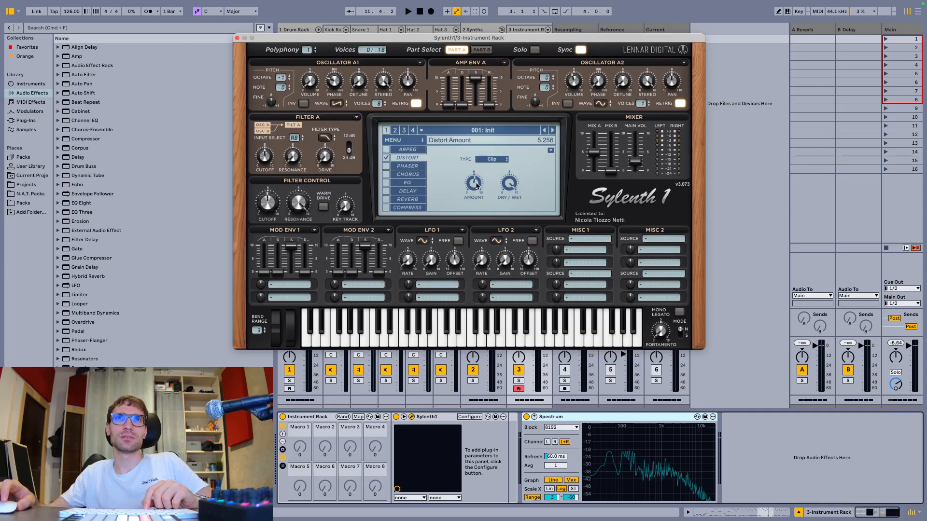
key("space")
key("space")
left_click(497, 161)
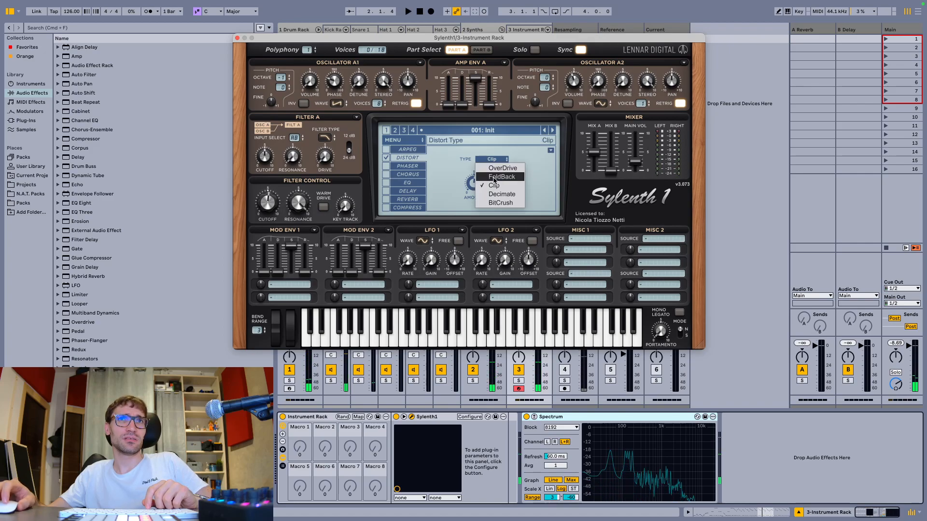
left_click(490, 177)
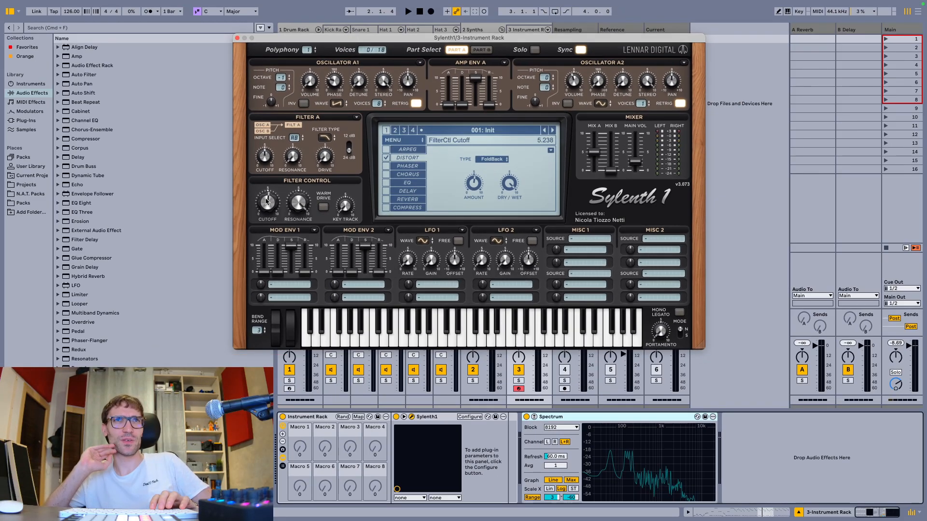
- Raise the filter control cutoff to about 5.8 during playback, then replay the loop briefly to audition the sound
key("space")
left_click_drag(267, 206, 280, 208)
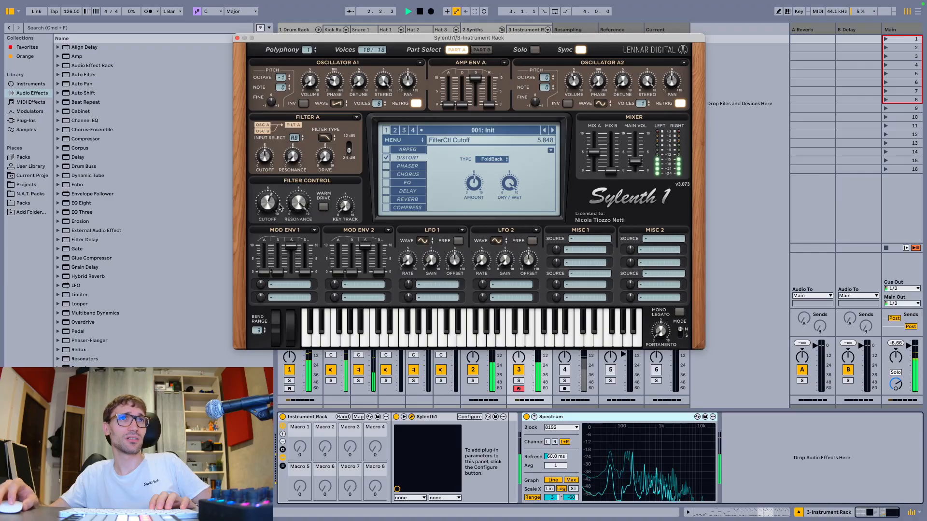
key("space")
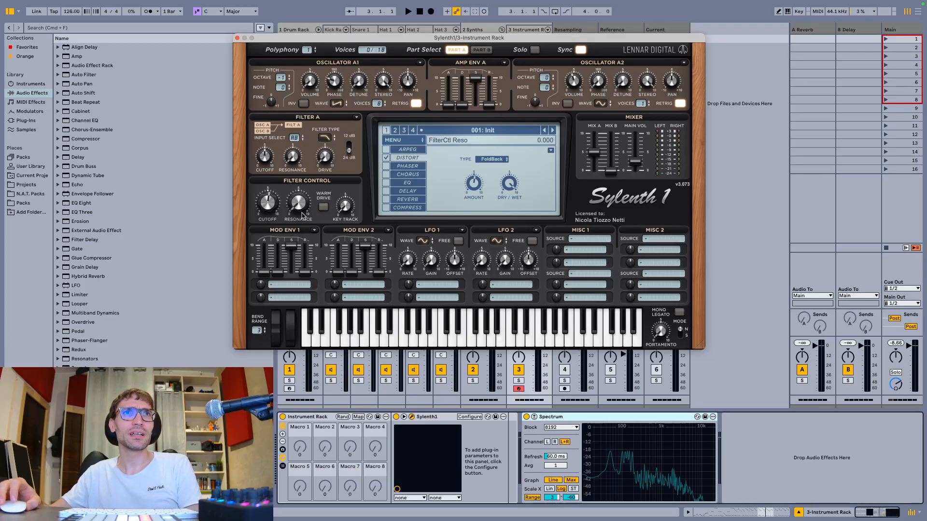
key("space")
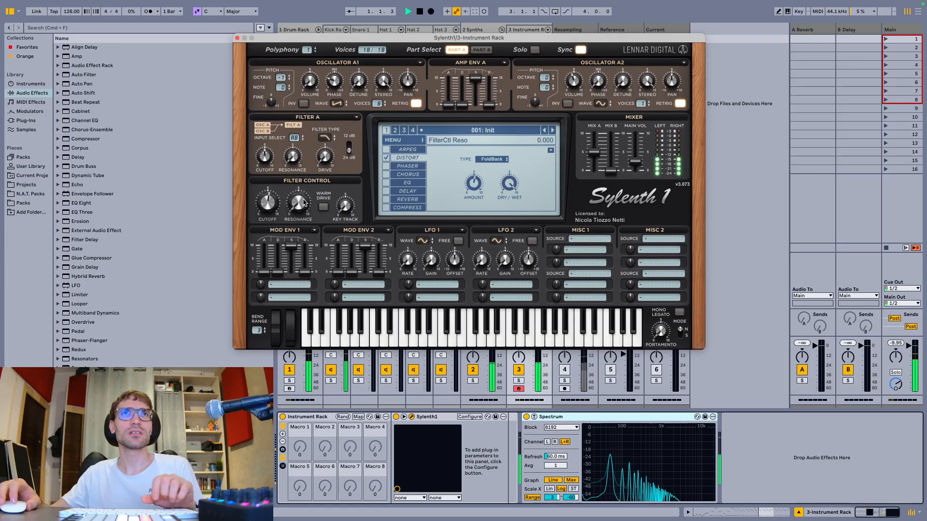
key("space")
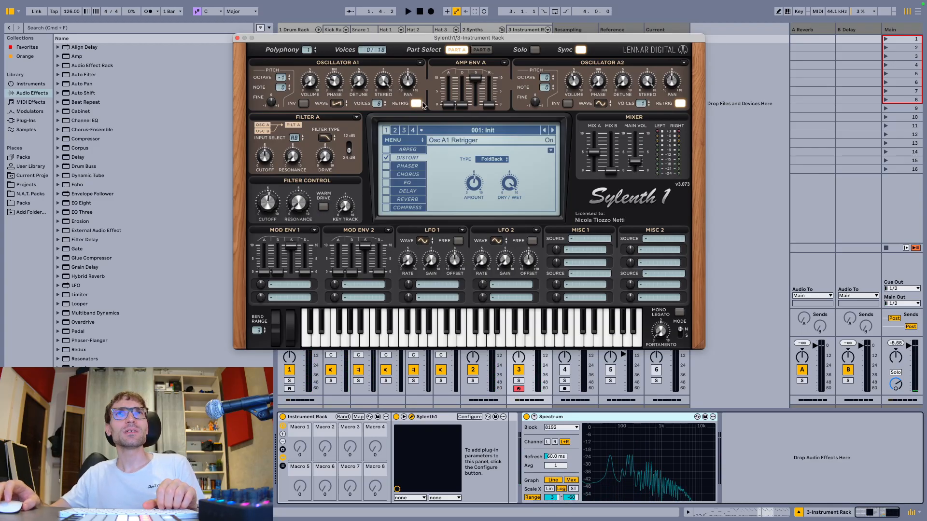
- Set oscillator A1 to a Pulse wave at octave 0, then check part B during playback and return to part A
left_click(339, 104)
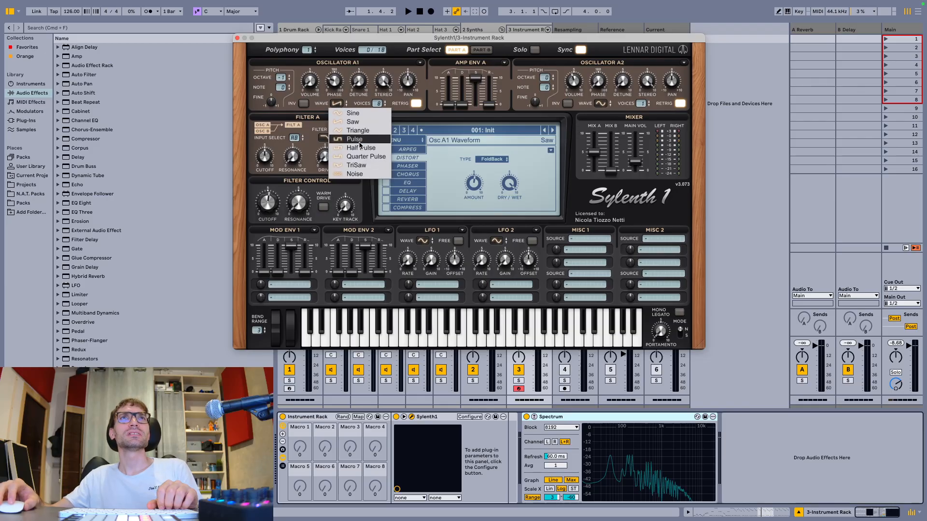
left_click(358, 139)
key("space")
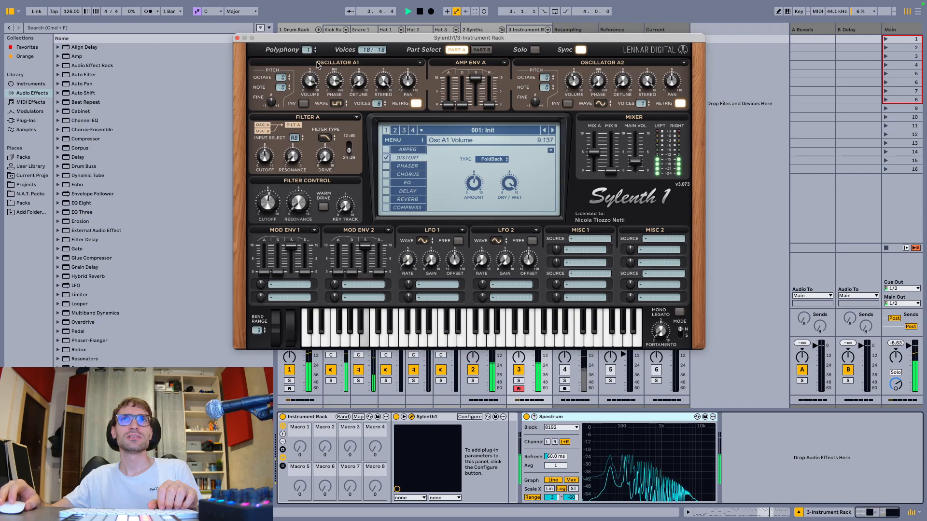
left_click(481, 50)
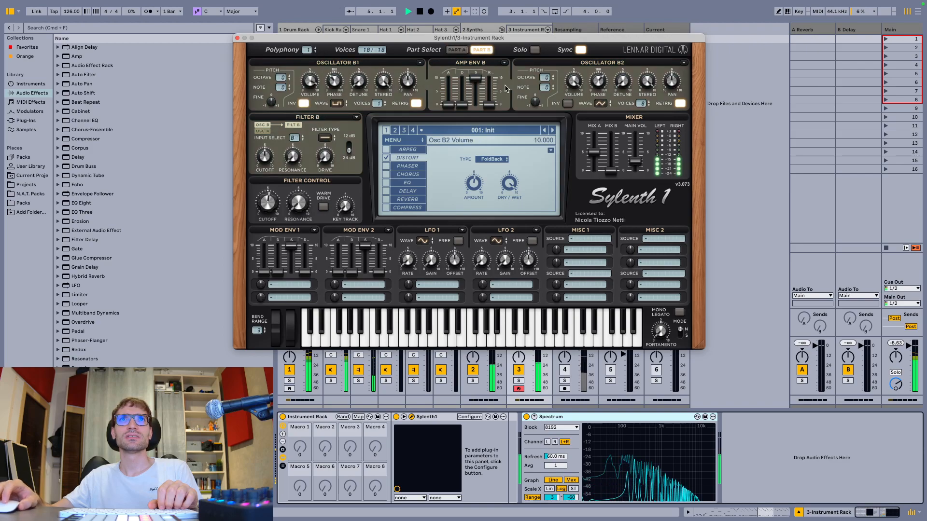
left_click(456, 50)
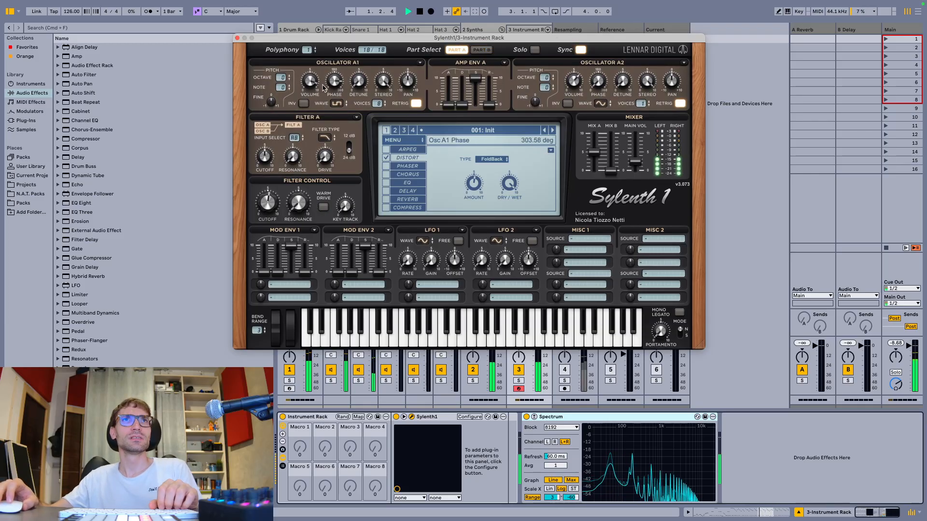
- Sweep oscillator A1's volume up and down during playback to hear how it drives the FoldBack distortion, then stop playback
left_click_drag(309, 121, 339, 109)
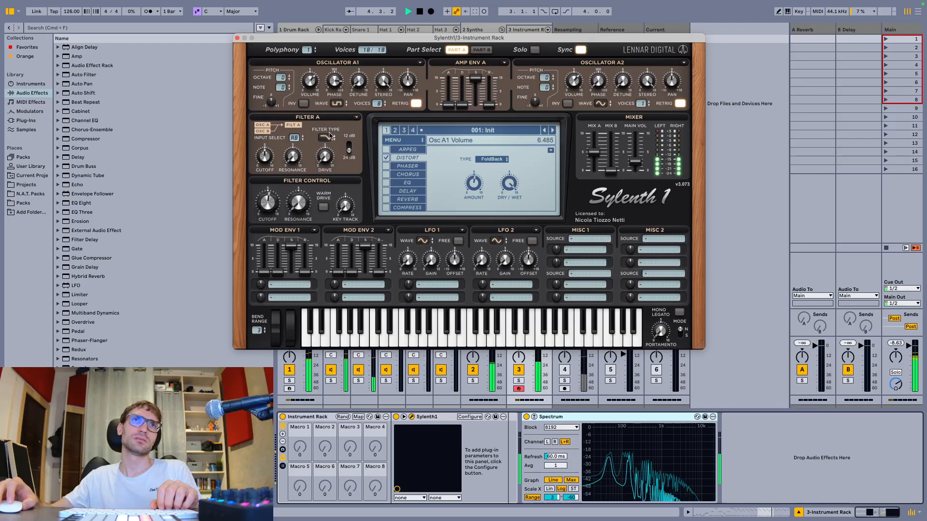
left_click_drag(326, 148, 312, 136)
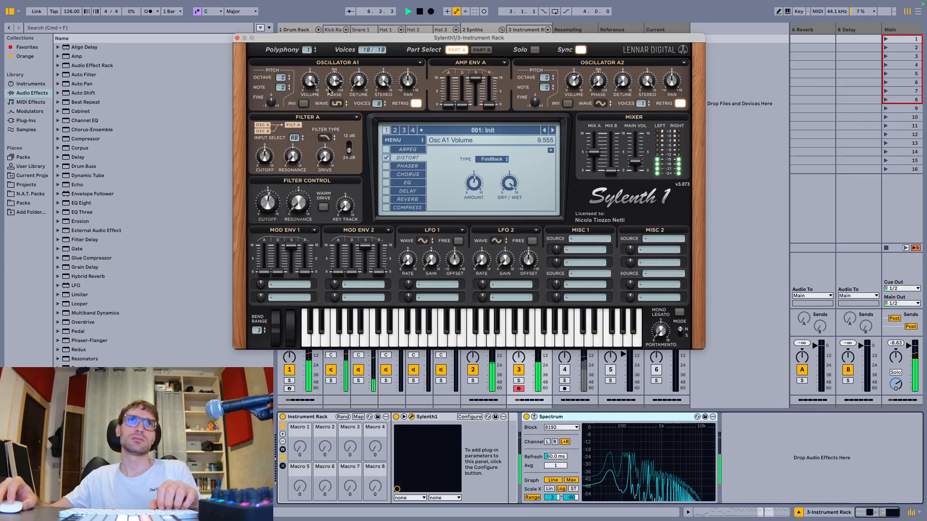
left_click_drag(326, 95, 311, 137)
left_click_drag(328, 105, 338, 48)
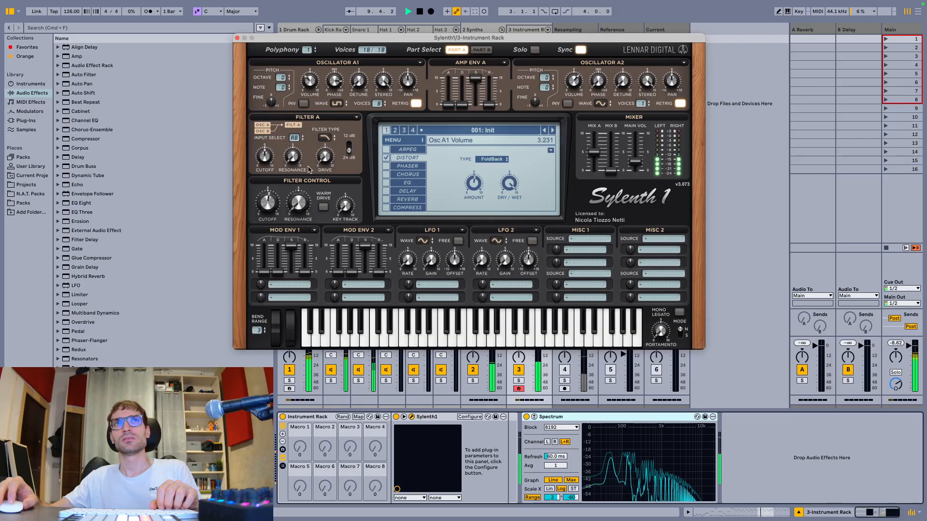
key("space")
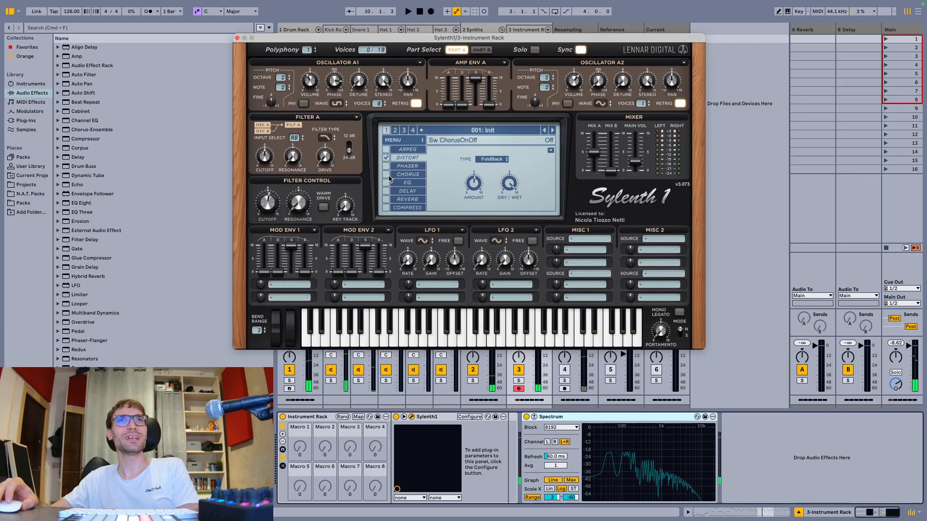
key("space")
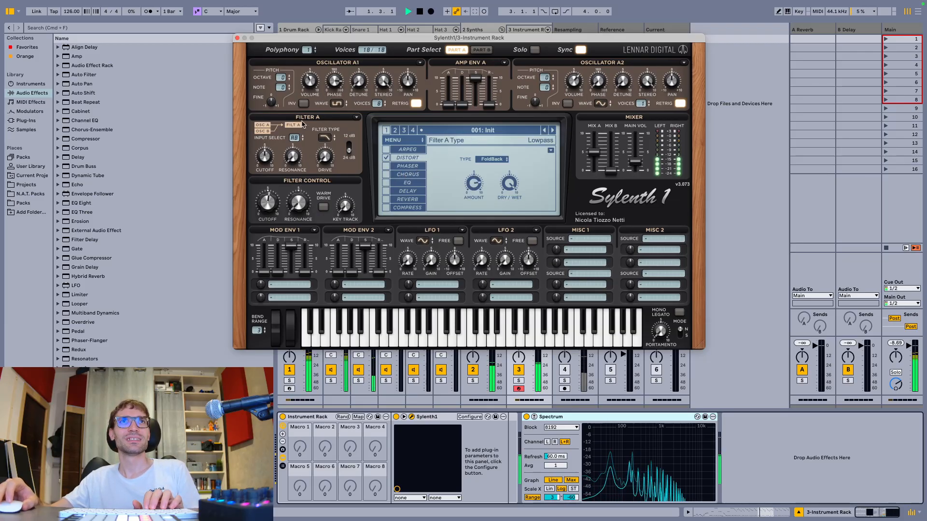
left_click_drag(312, 82, 326, 62)
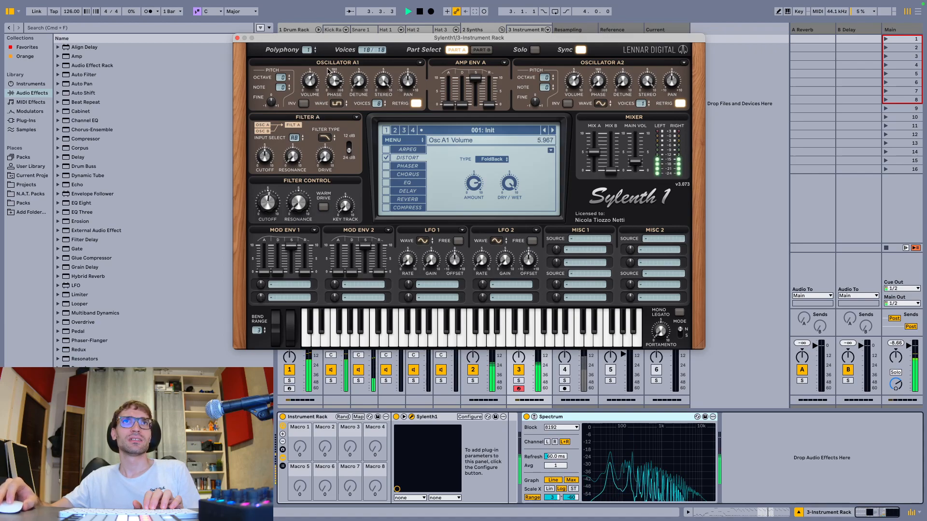
key("space")
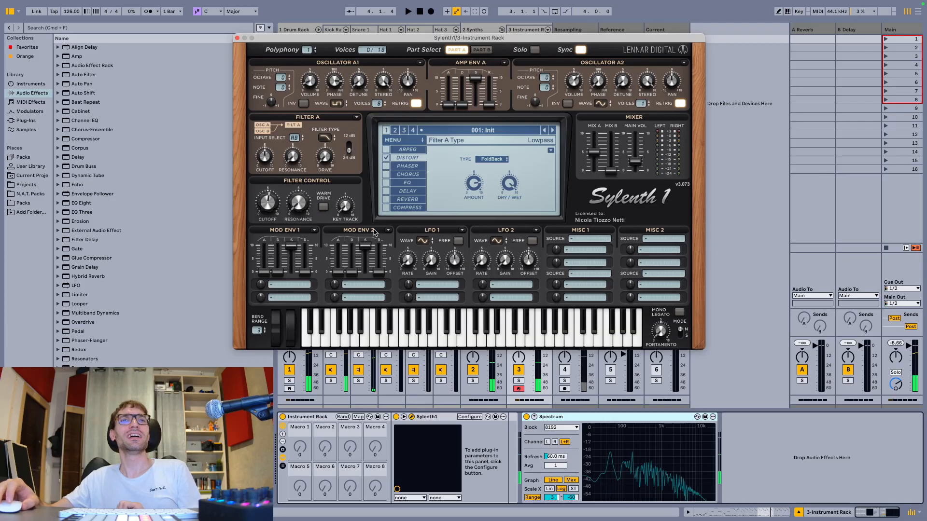
- Expose Osc A1 Volume as a configured parameter of the Sylenth1 device and map it to Macro 1 of the rack
left_click(443, 418)
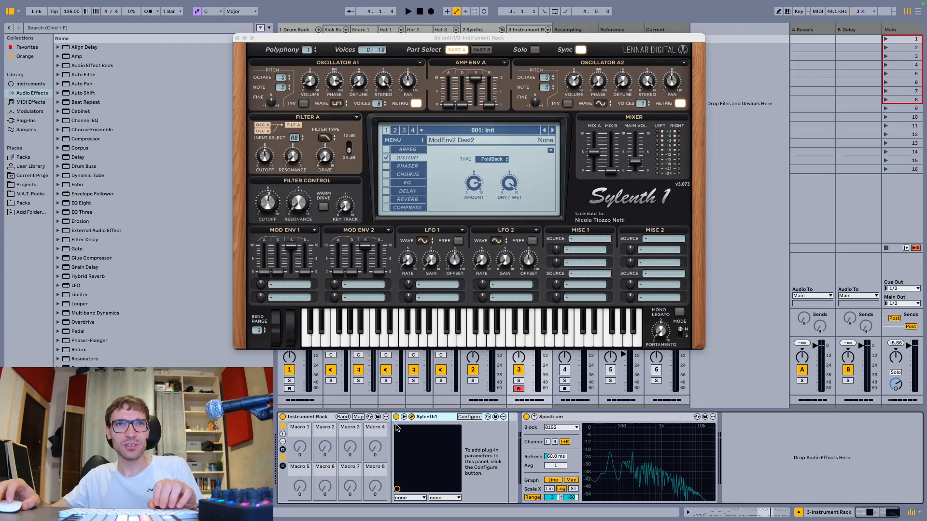
left_click(468, 417)
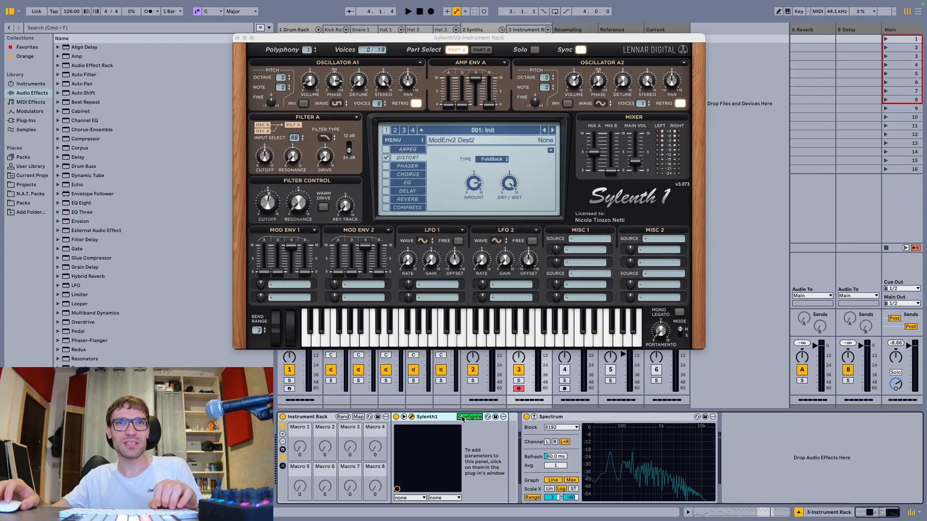
left_click(309, 89)
right_click(486, 435)
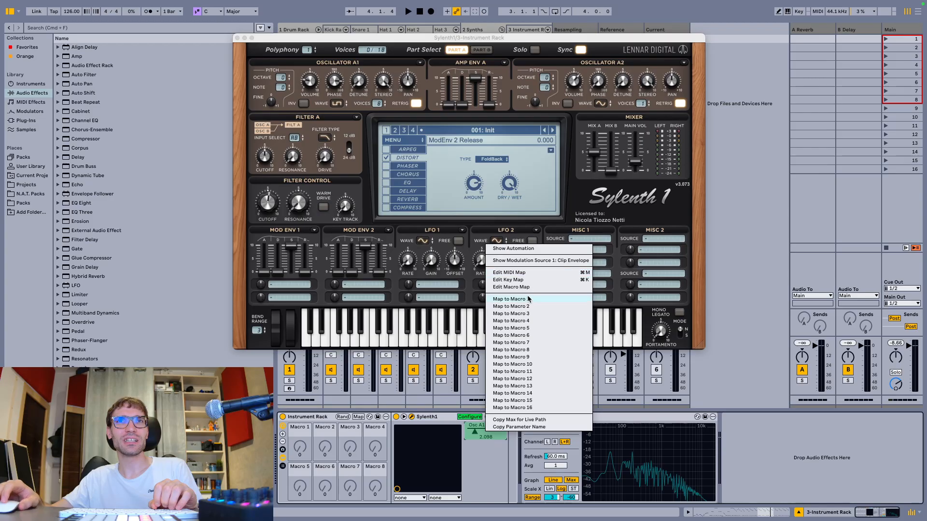
left_click(511, 299)
left_click(471, 418)
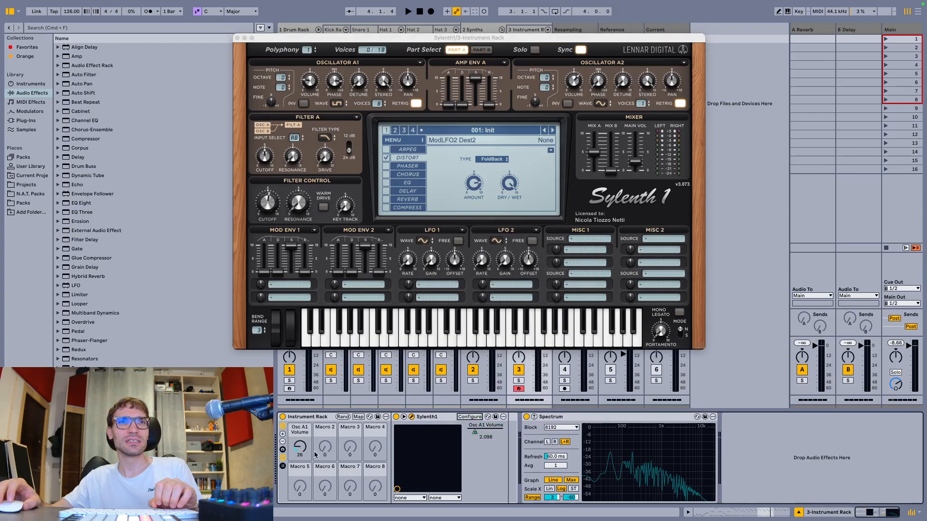
- Assign MIDI controller CC 12 to the Osc A1 Volume macro with a range of 0 to 127
key("super+m")
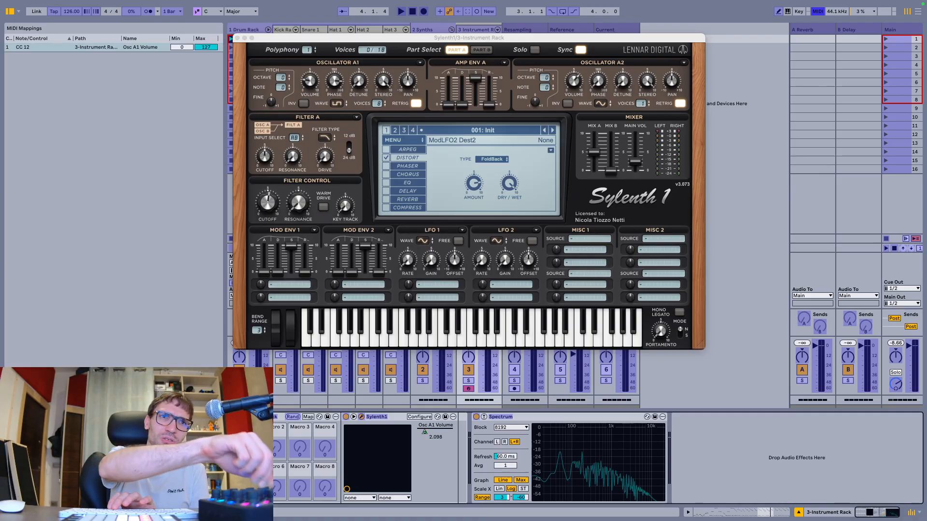
key("super+m")
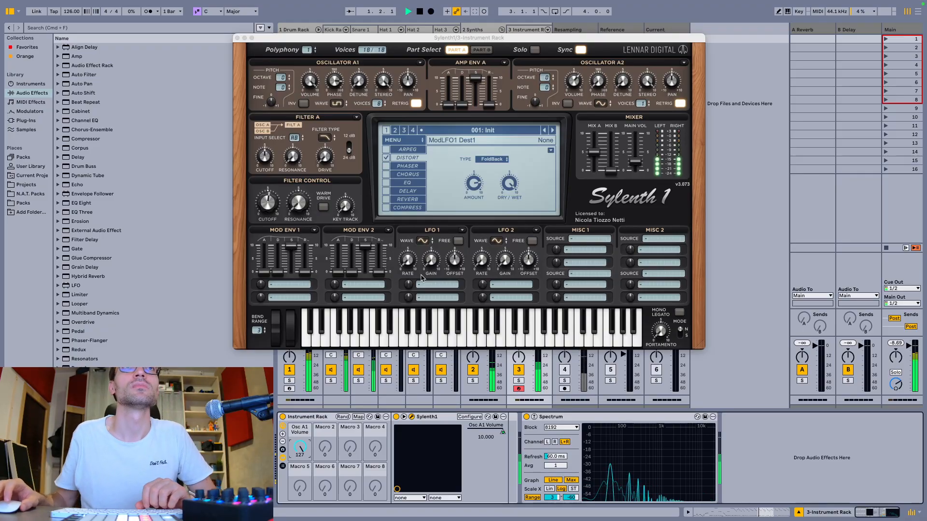
- Switch Sylenth1's distortion type to Clip and set oscillator A2 to a TriSaw wave during playback
key("space")
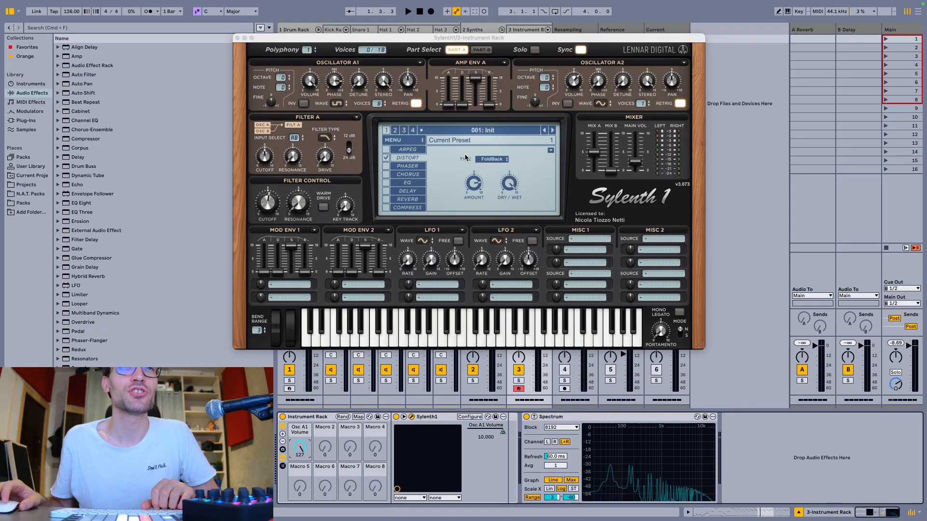
key("space")
left_click(499, 160)
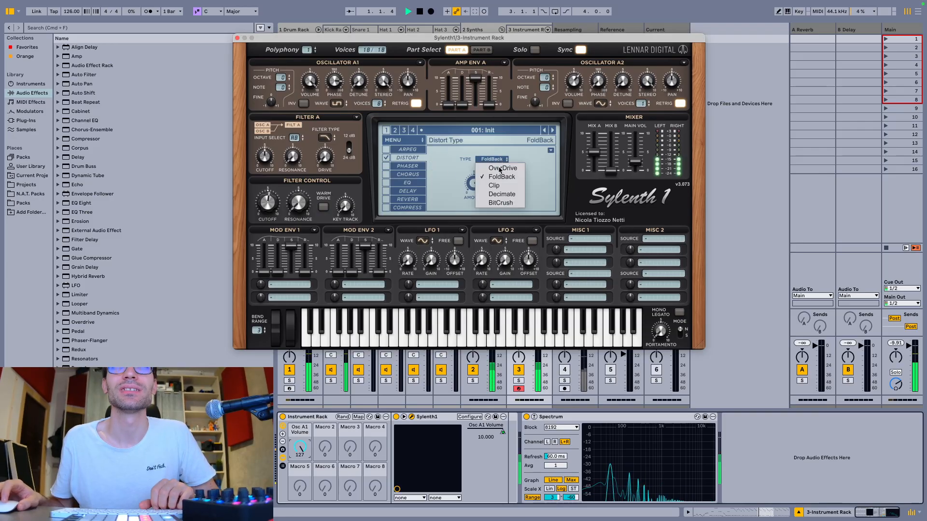
left_click(490, 165)
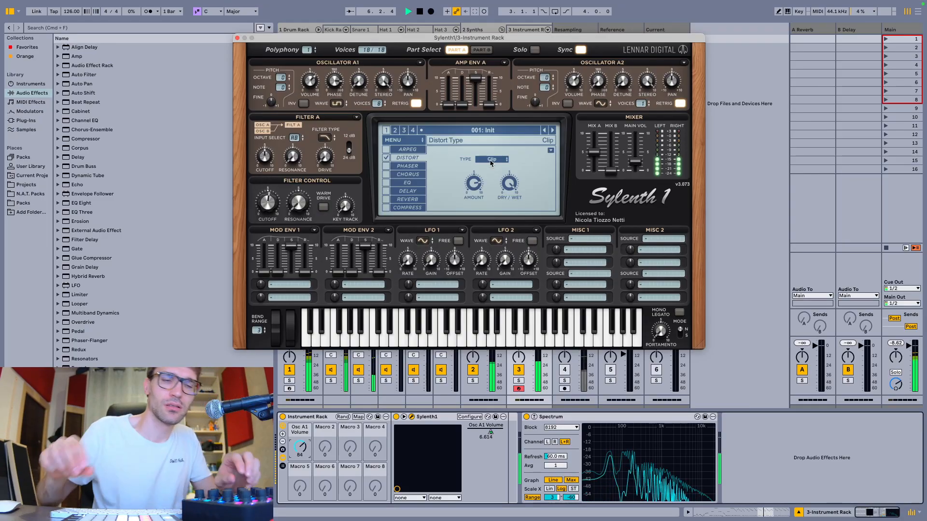
left_click(601, 104)
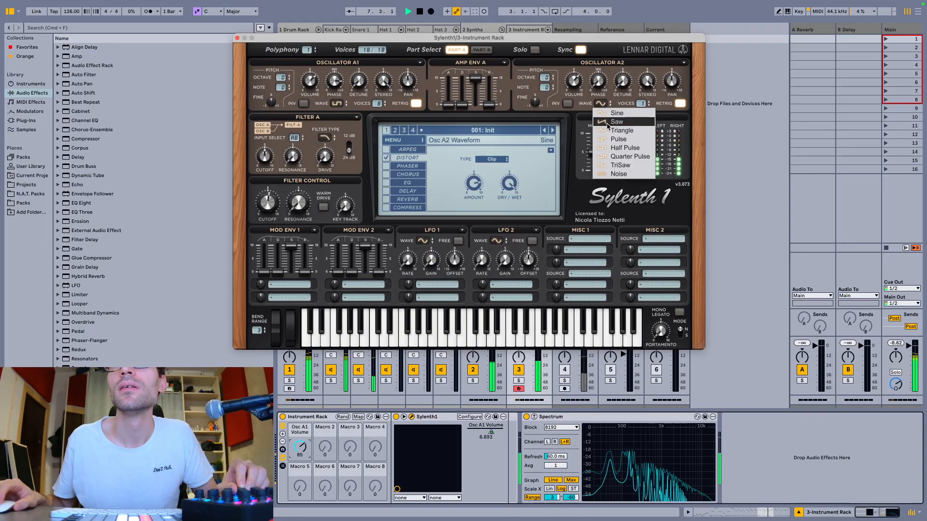
left_click(621, 165)
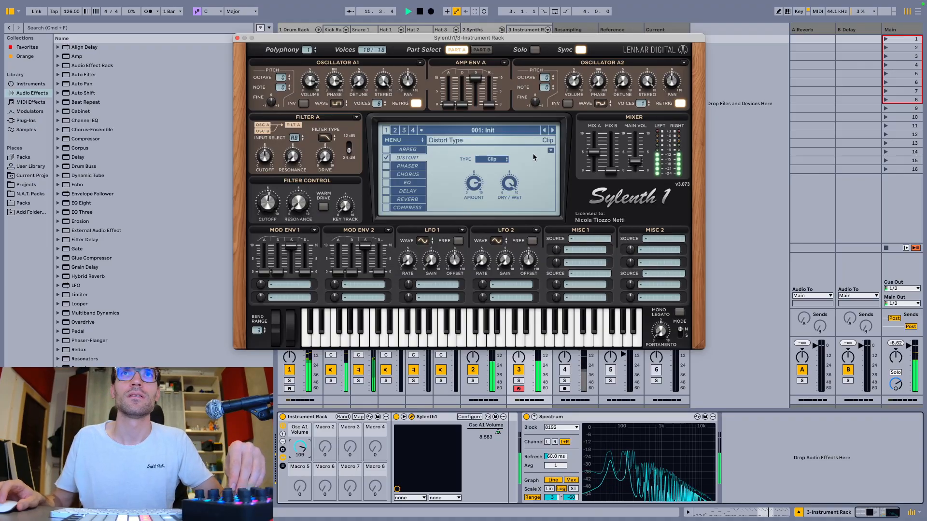
- Compare parts A and B during playback, raise oscillator B1's volume to 10, then return to part A and stop playback
left_click(481, 50)
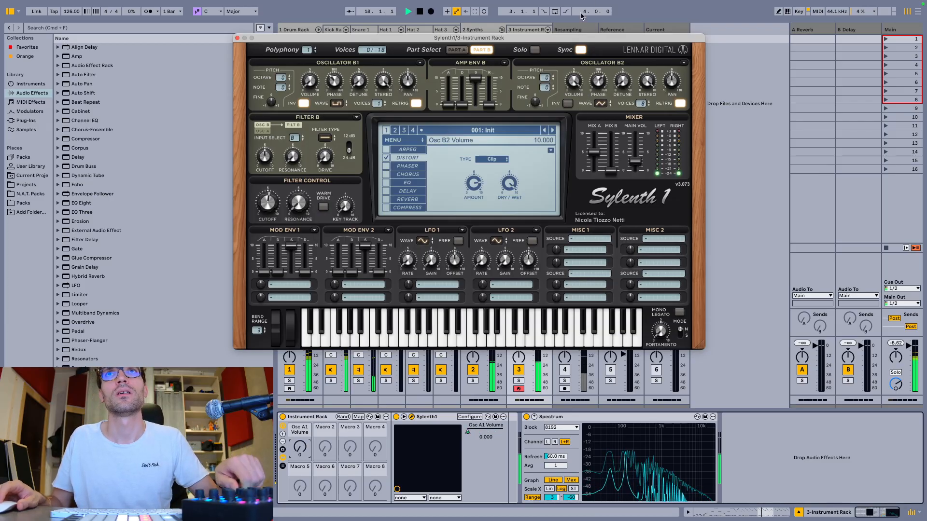
left_click(454, 52)
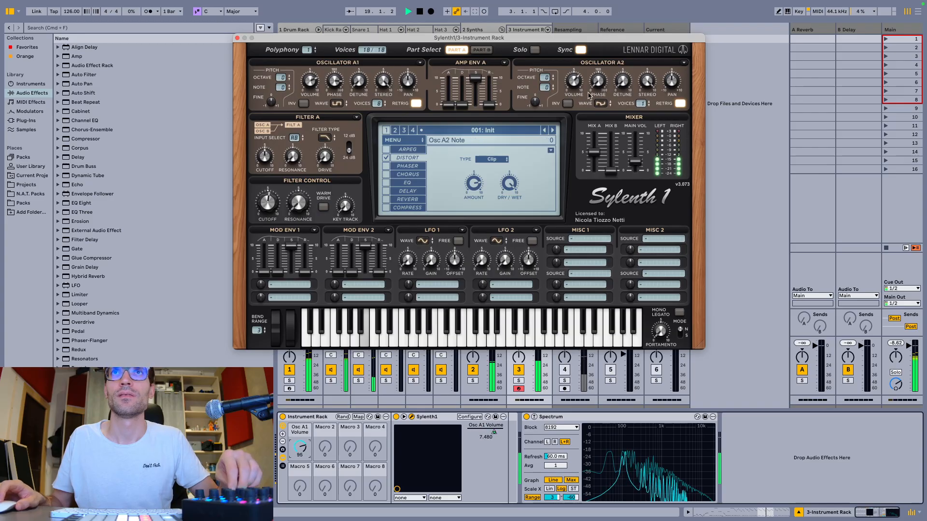
left_click(481, 50)
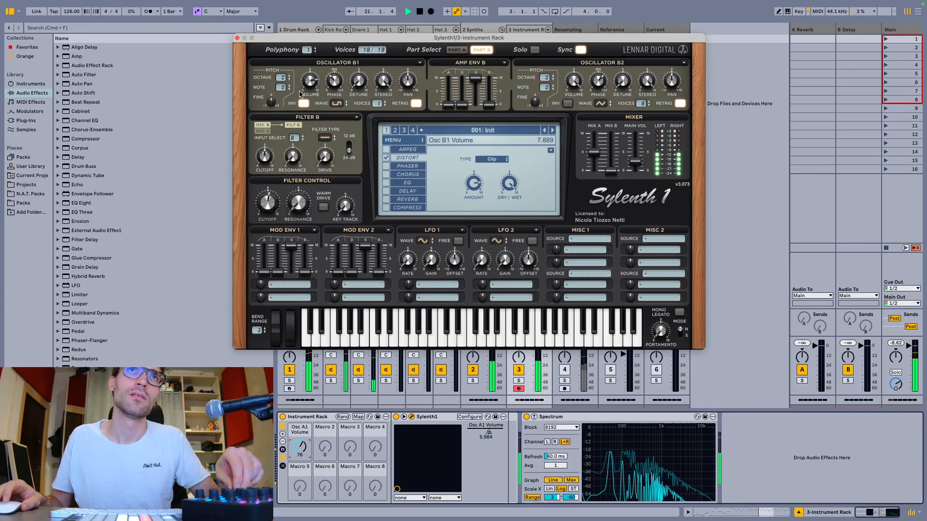
left_click_drag(310, 73, 319, 34)
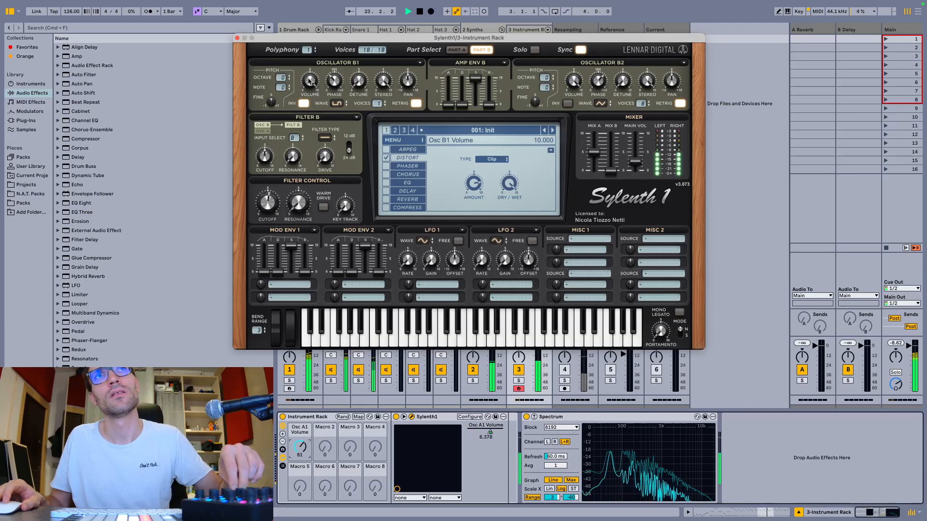
left_click(456, 50)
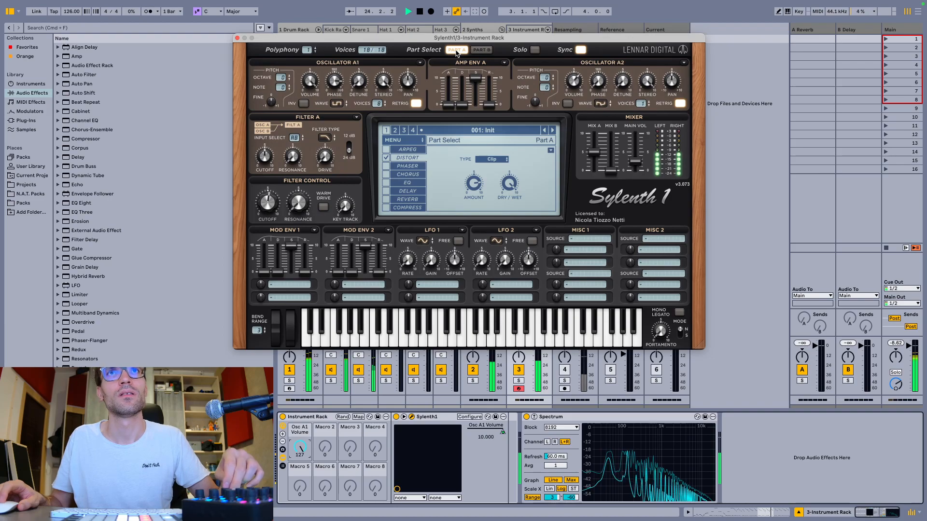
key("space")
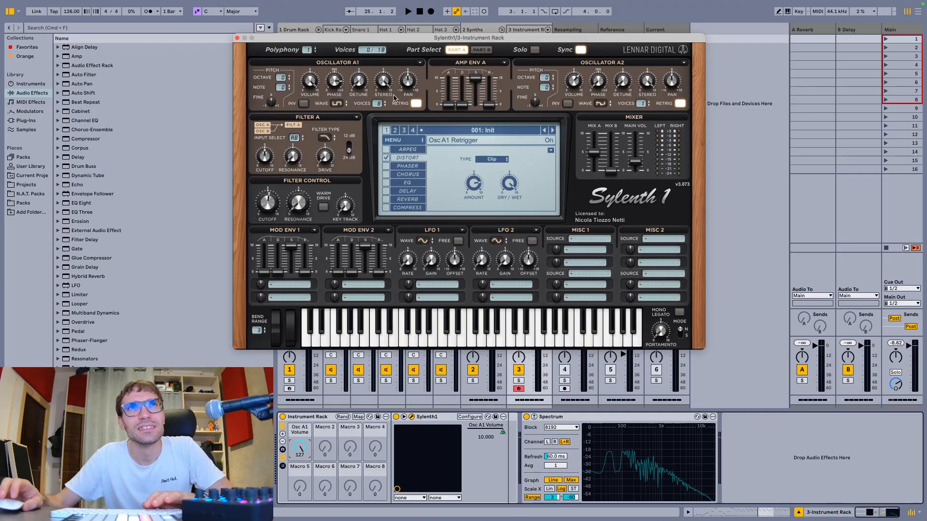
- Close the Sylenth1 window and add an Operator as a second chain in the Instrument Rack
left_click(237, 38)
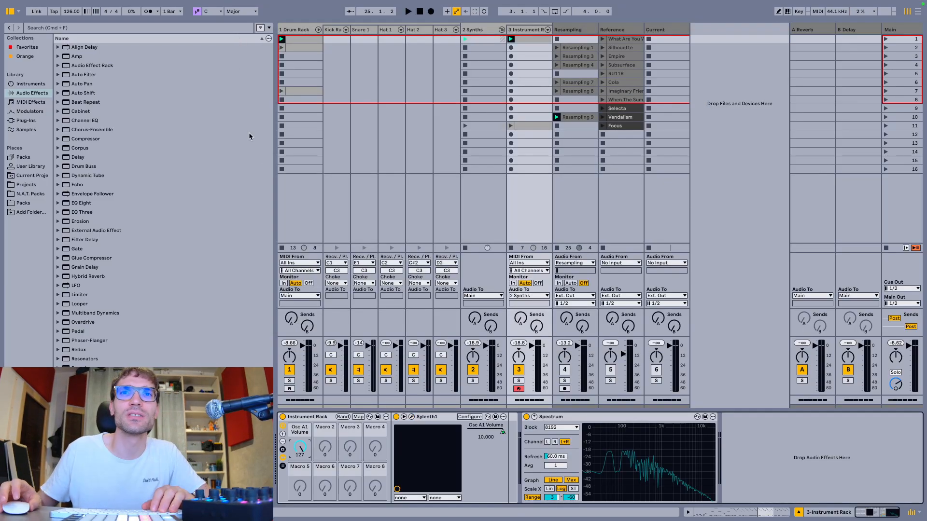
left_click(282, 466)
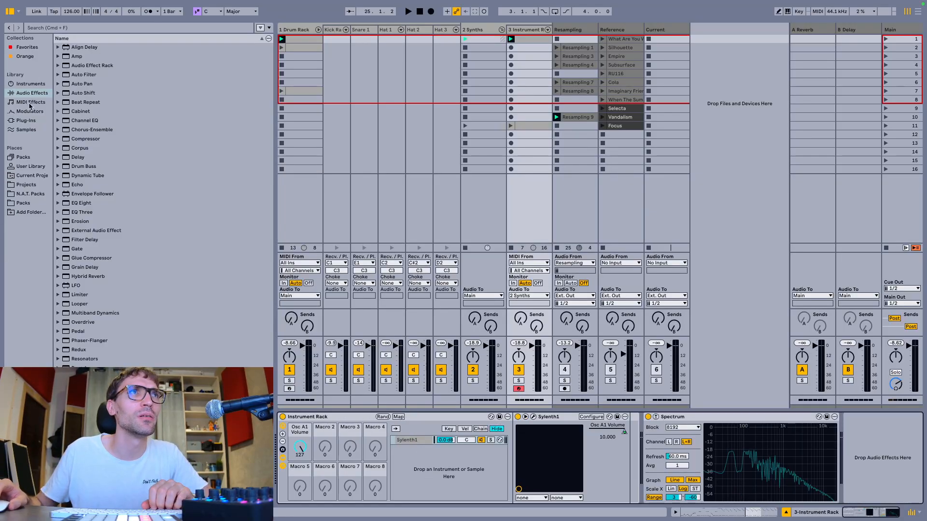
left_click(29, 84)
left_click_drag(82, 212, 484, 442)
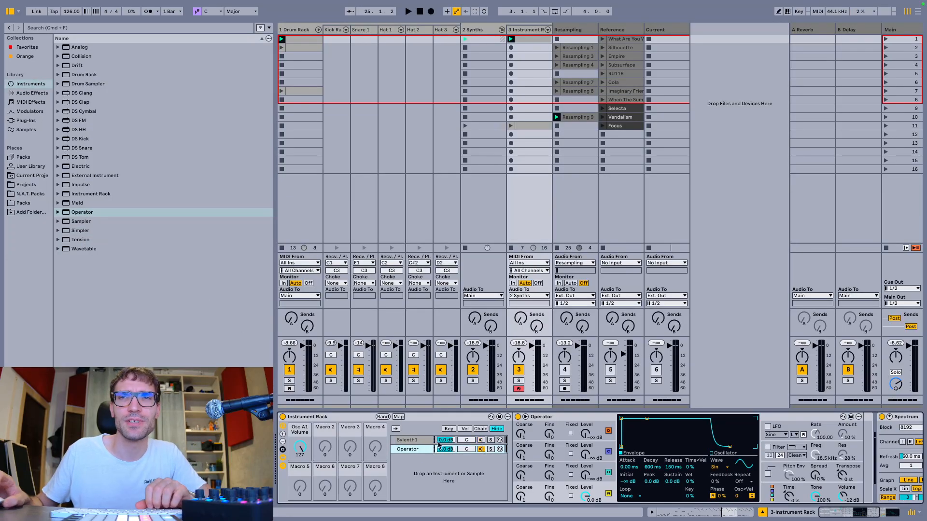
- Set Operator's oscillator B level to -6.8 dB, then check the spectrum during playback with oscillator B switched off
key("space")
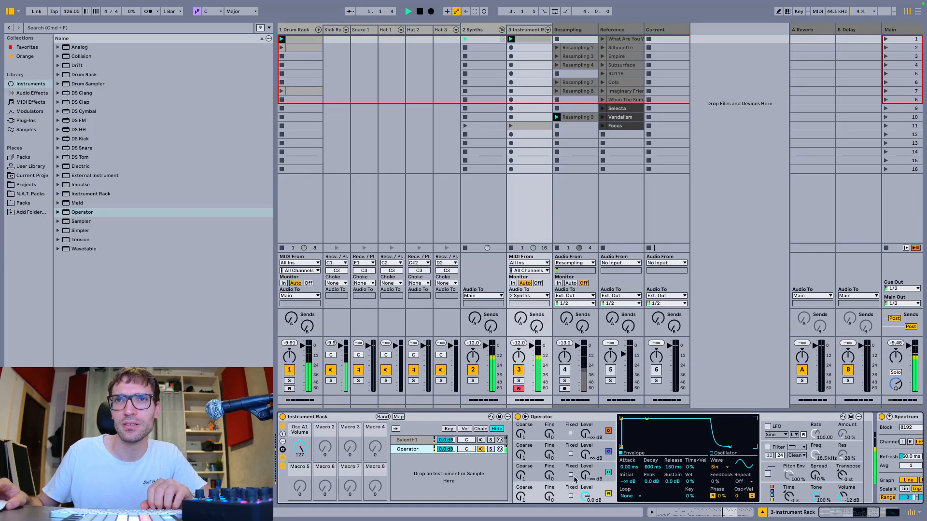
left_click_drag(585, 475, 586, 415)
left_click_drag(586, 476, 579, 482)
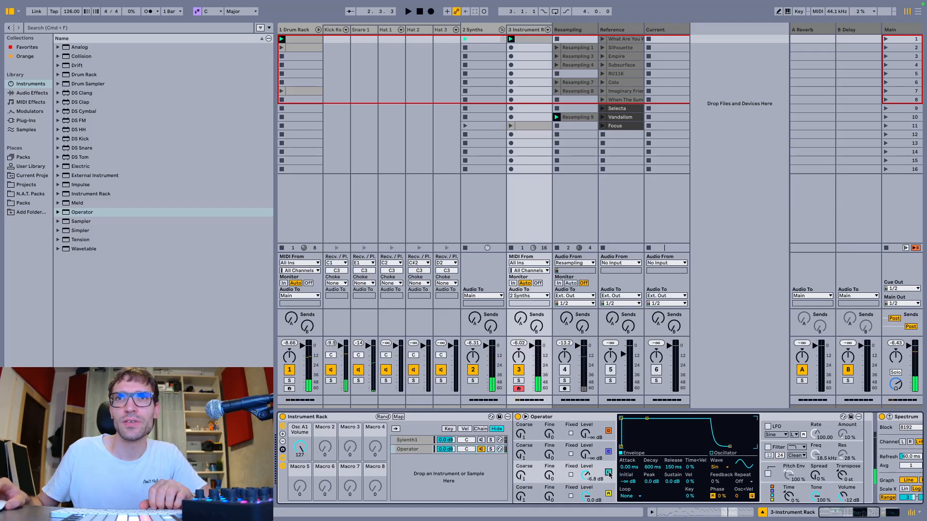
scroll(599, 488, "right", 5)
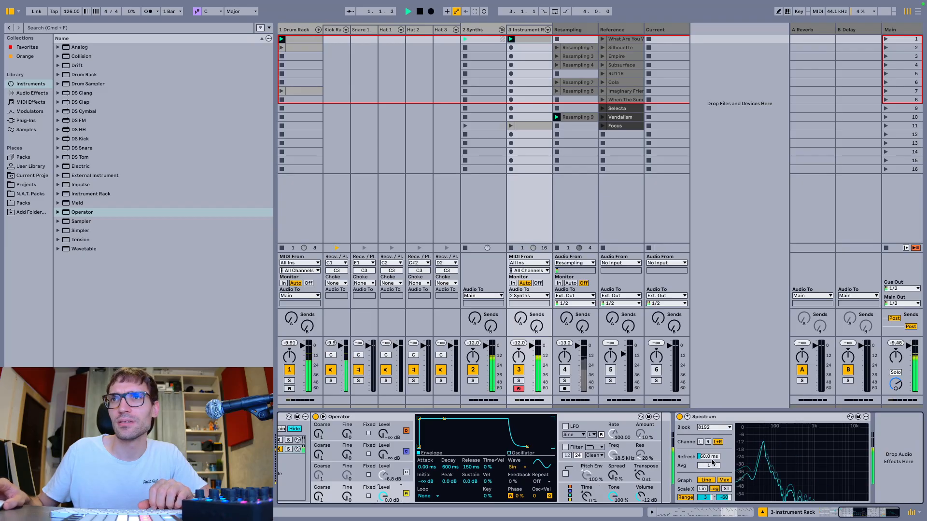
scroll(483, 459, "left", 5)
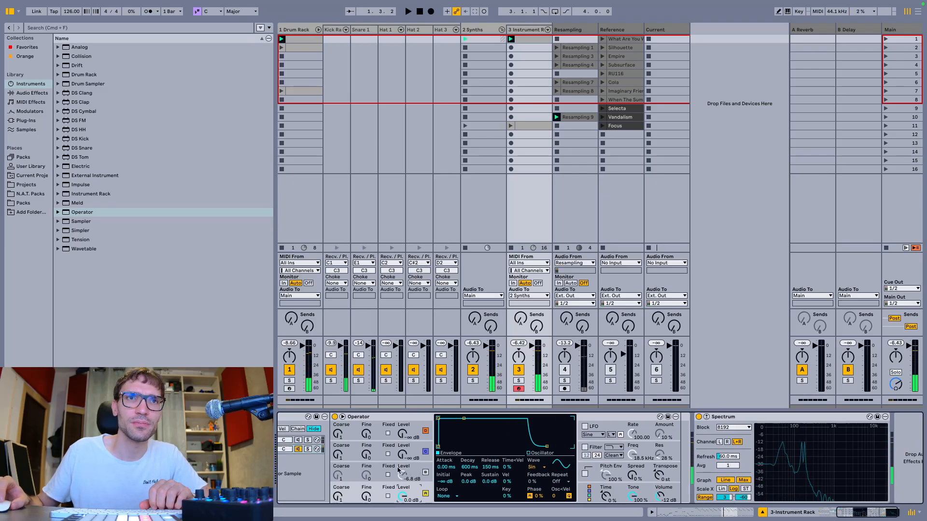
key("space")
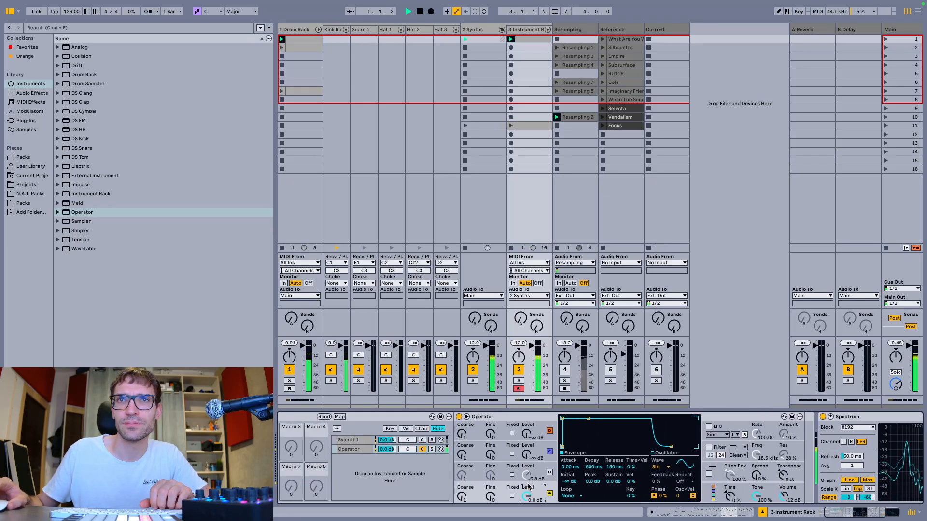
- Re-enable oscillator B, set the levels of B, C and D to -7.8, -19 and -26 dB, and lower Operator's volume to -17 dB
left_click(549, 473)
left_click_drag(527, 476, 529, 436)
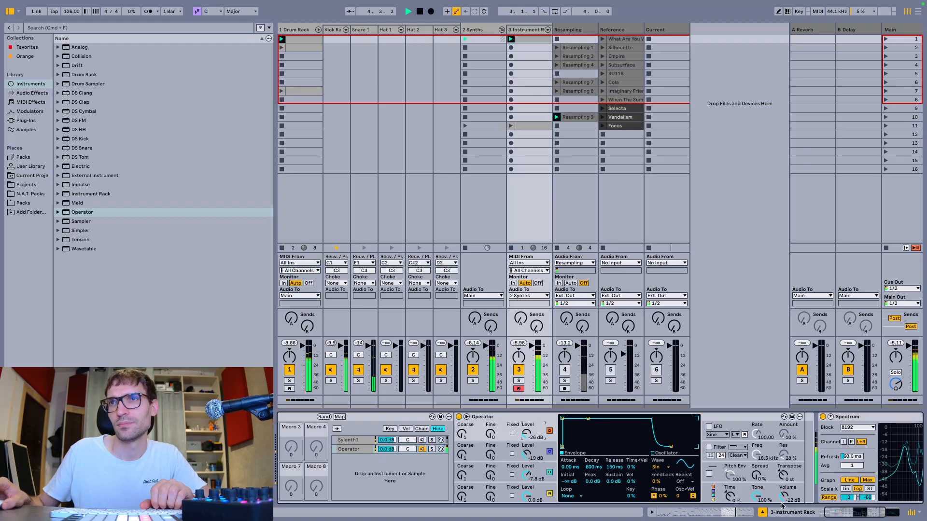
left_click_drag(783, 493, 783, 497)
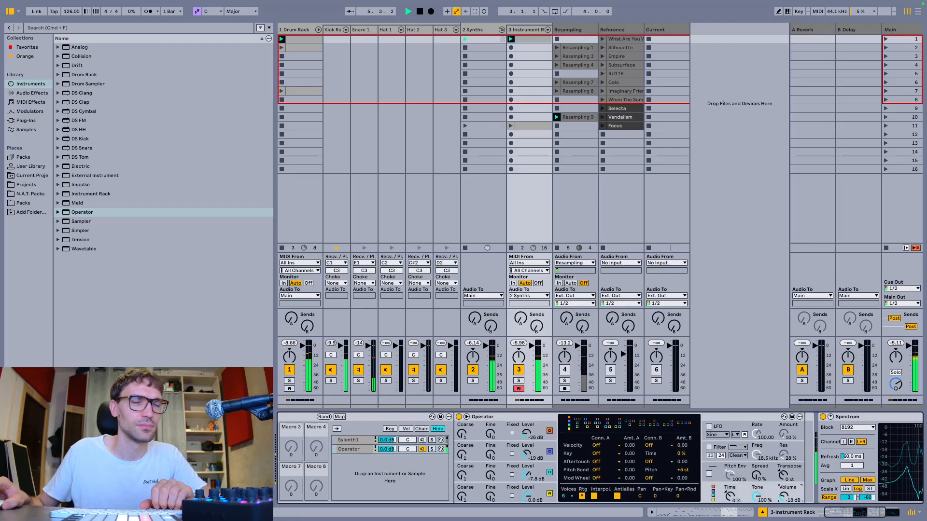
key("space")
- Set Operator's oscillators A and B to Triangle waves and restart playback
left_click(541, 490)
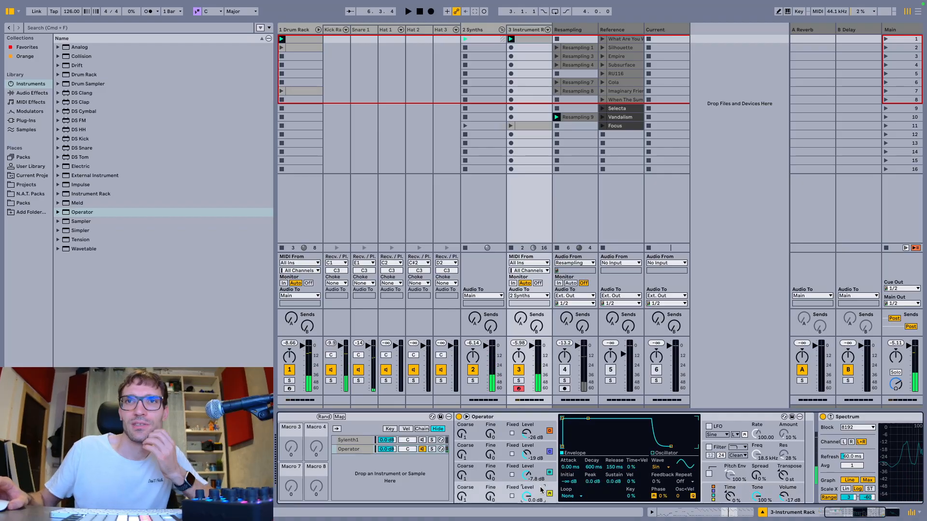
left_click(657, 467)
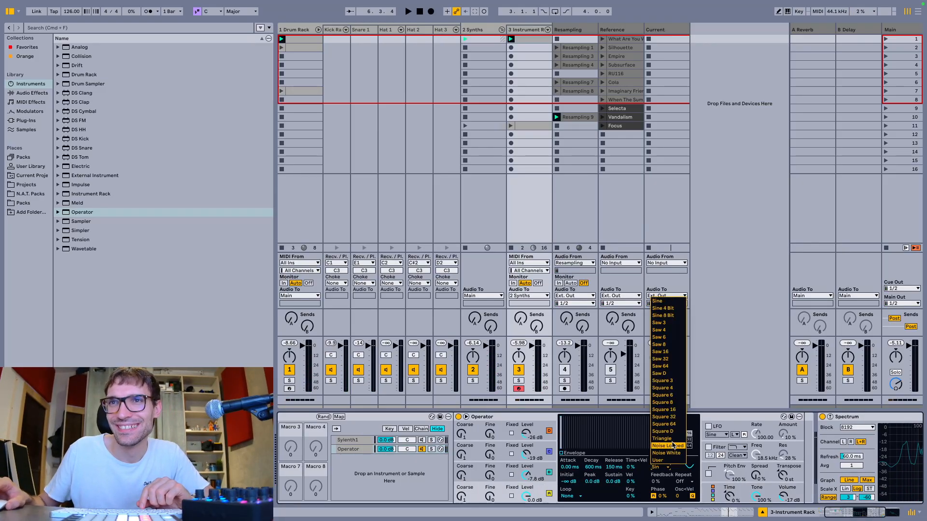
left_click(671, 439)
key("space")
left_click(538, 473)
left_click(656, 467)
left_click(664, 440)
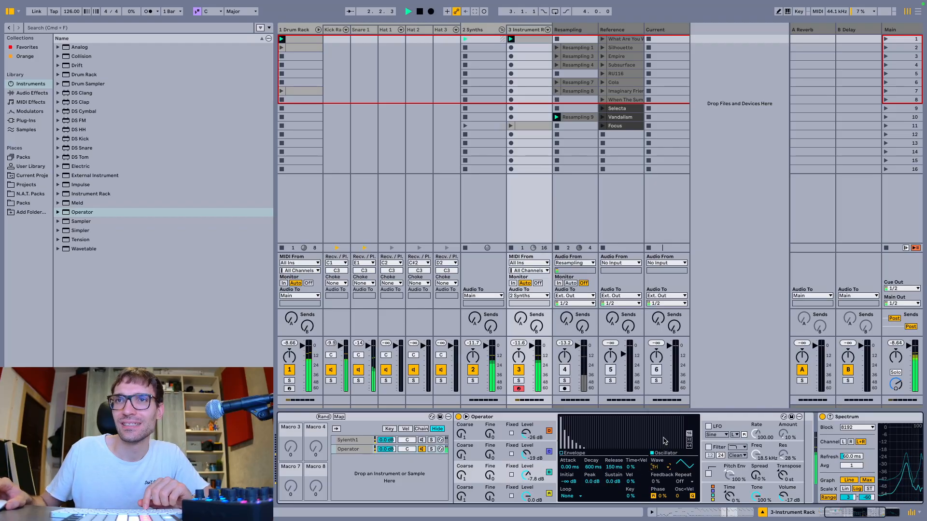
- Set oscillator B's phase to 70% during playback, then stop playback
left_click(534, 470)
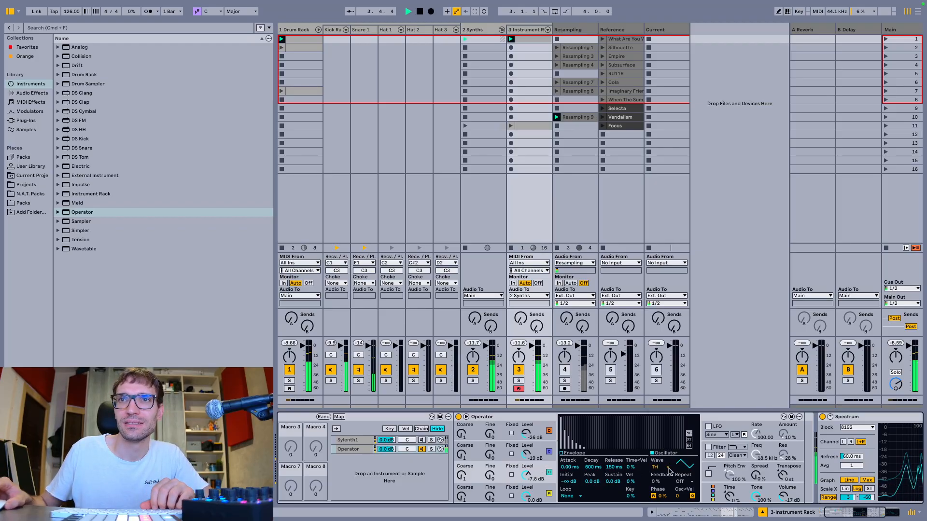
left_click_drag(664, 496, 664, 474)
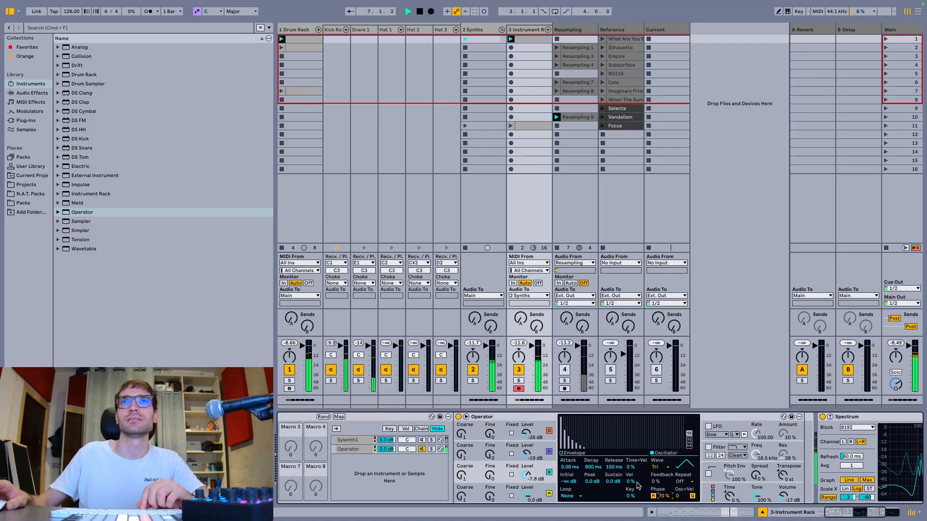
key("space")
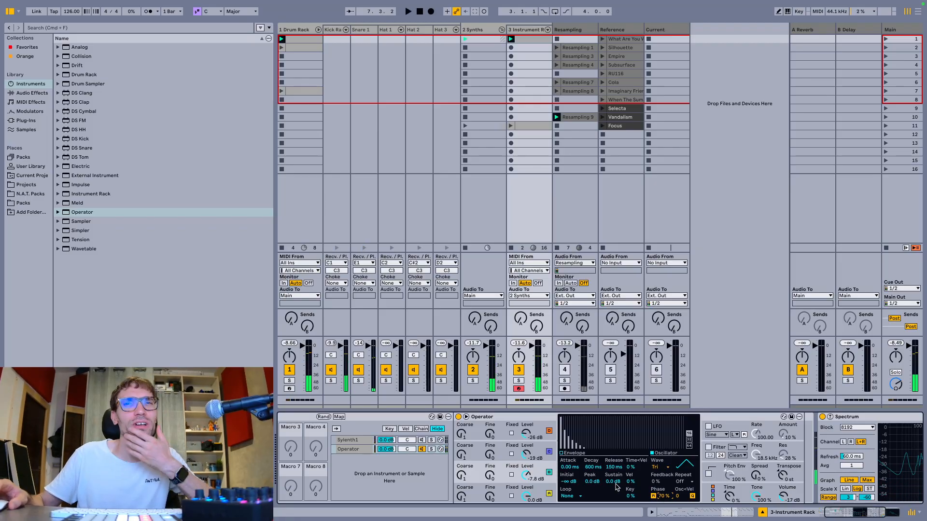
- Set oscillator D's coarse tuning to 12 and its level to -40 dB while listening, then stop playback
left_click(465, 455)
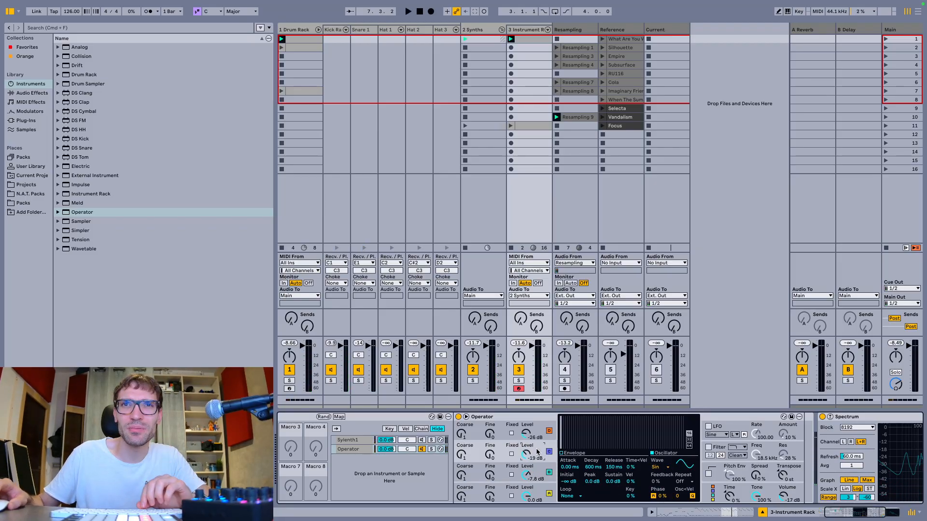
key("space")
left_click_drag(462, 433, 462, 412)
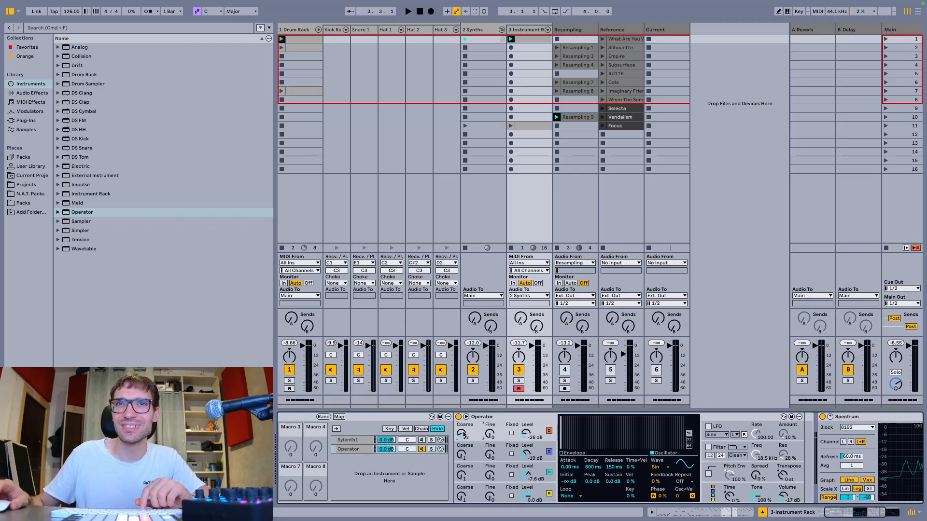
key("space")
left_click_drag(524, 432, 525, 446)
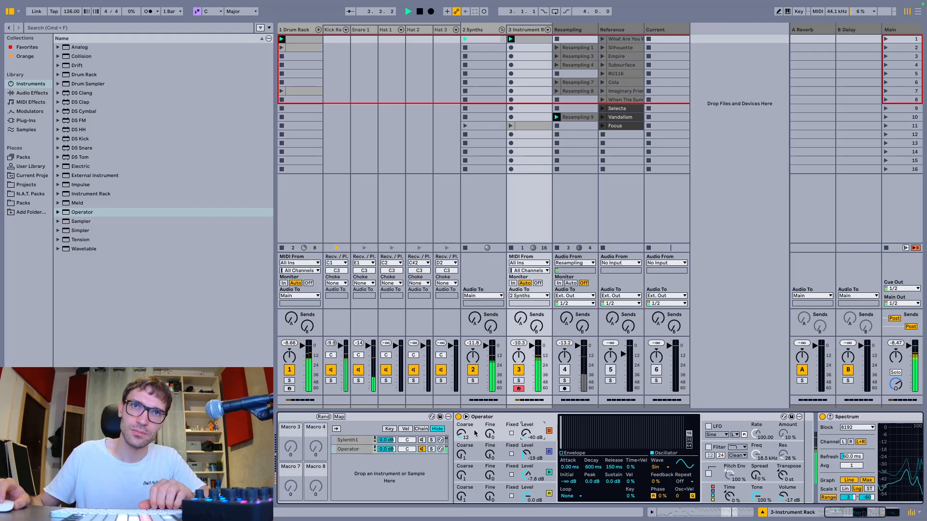
key("space")
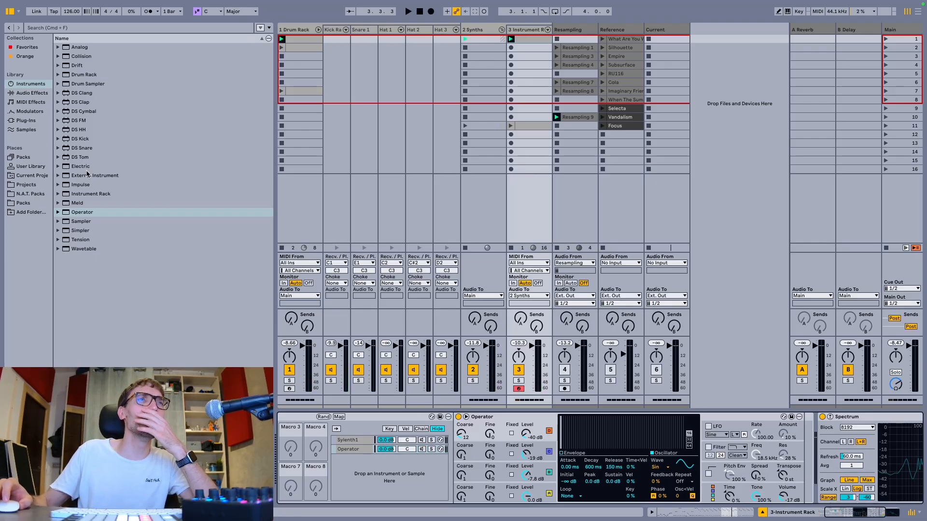
- Browse the plug-in vendor folders, including the contents of Xfer Records, for another synth to layer
left_click(32, 123)
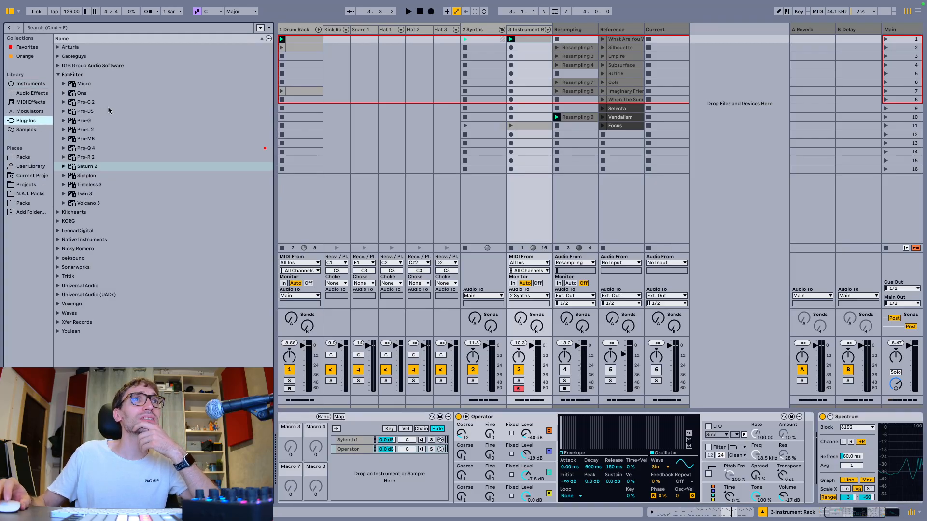
left_click(118, 105)
key("Left")
key("Left")
key("Down")
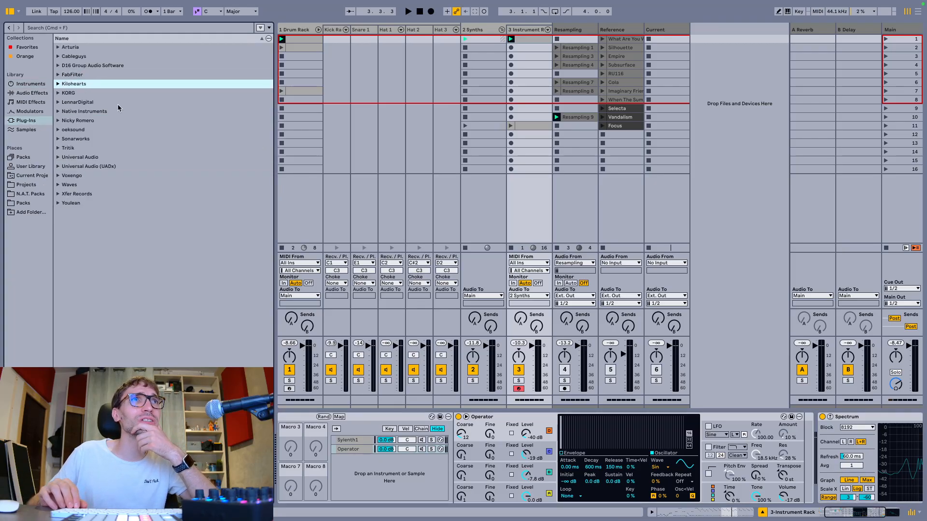
key("Down")
key("Down")
key("Down")
key("Down")
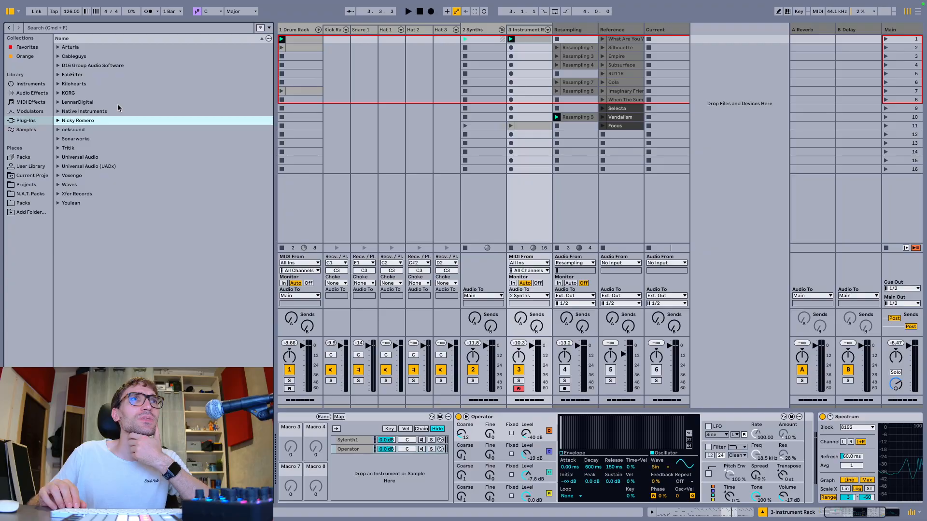
key("Down")
key("Down")
key("Down")
key("Down")
key("Down")
key("Down")
key("Down")
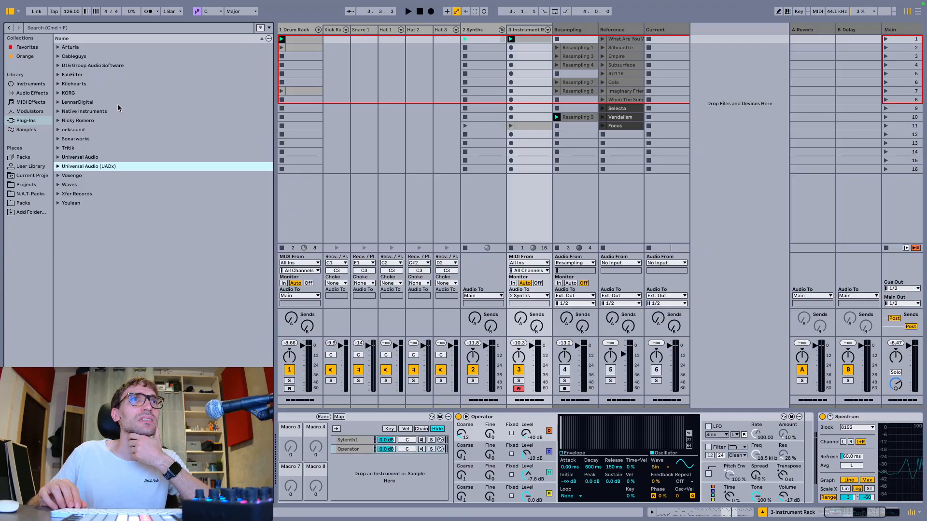
key("Down")
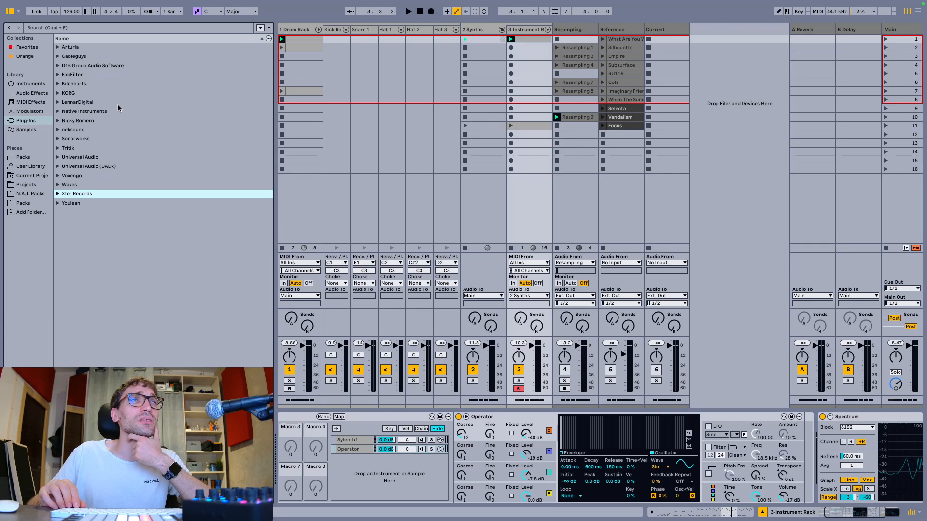
key("Up")
key("Up")
key("Up")
key("Up")
key("Up")
key("Up")
key("Down")
key("Down")
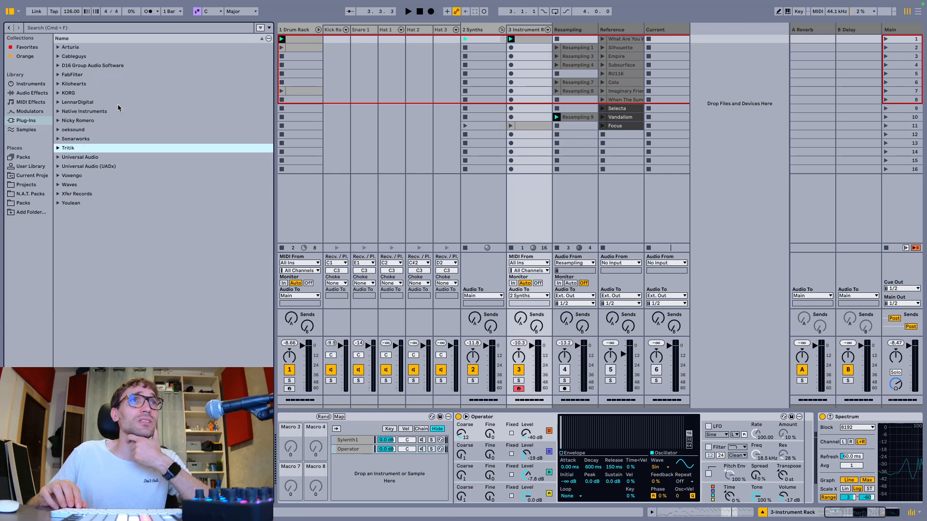
key("Down")
key("Down")
key("Down")
key("Down")
key("Right")
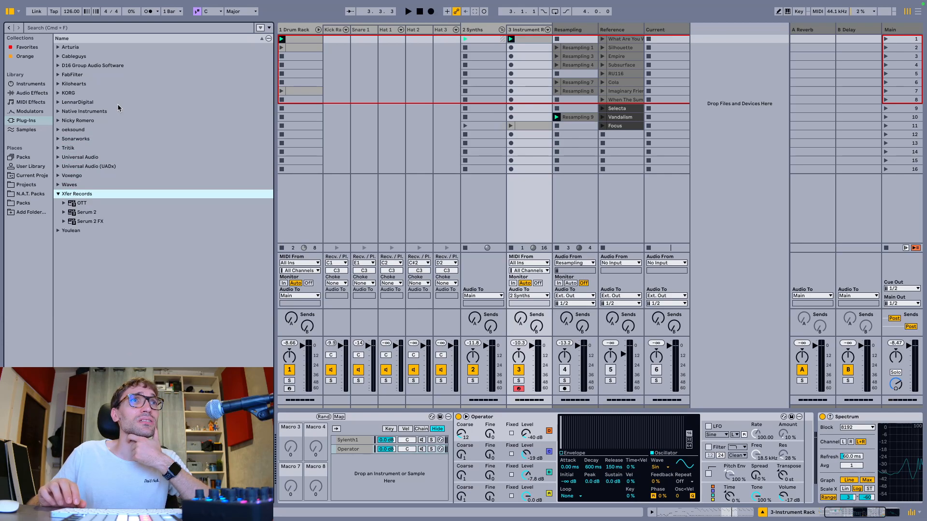
key("Left")
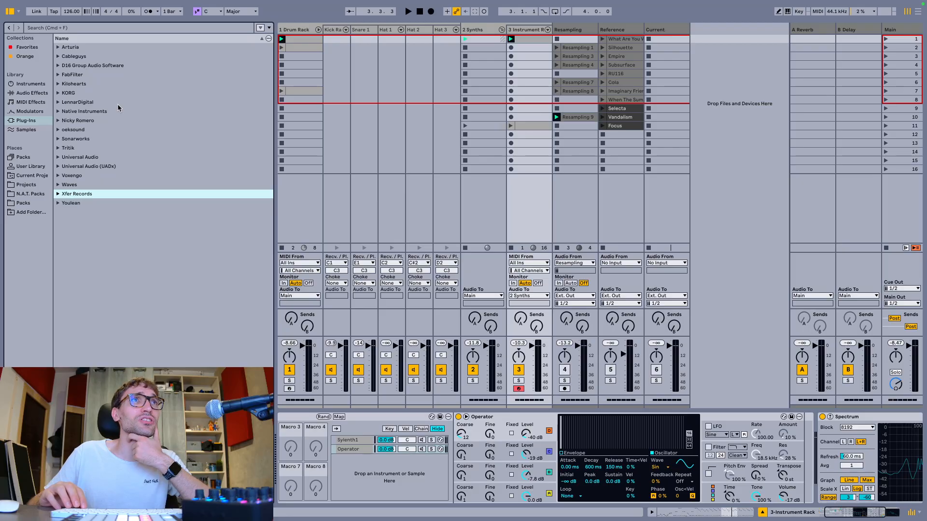
- Add FabFilter's Twin 3 to the Instrument Rack as a new chain and show its interface full screen
left_click(64, 76)
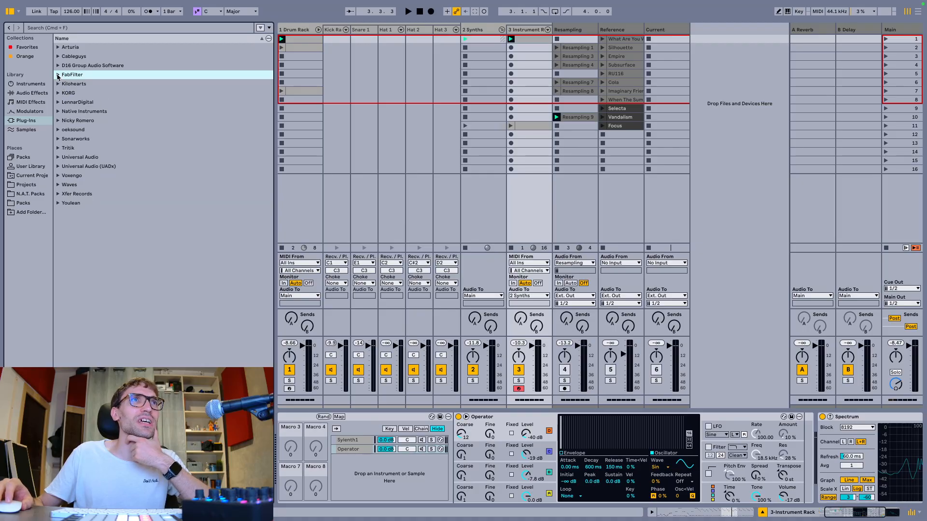
left_click(58, 75)
left_click_drag(84, 195, 414, 469)
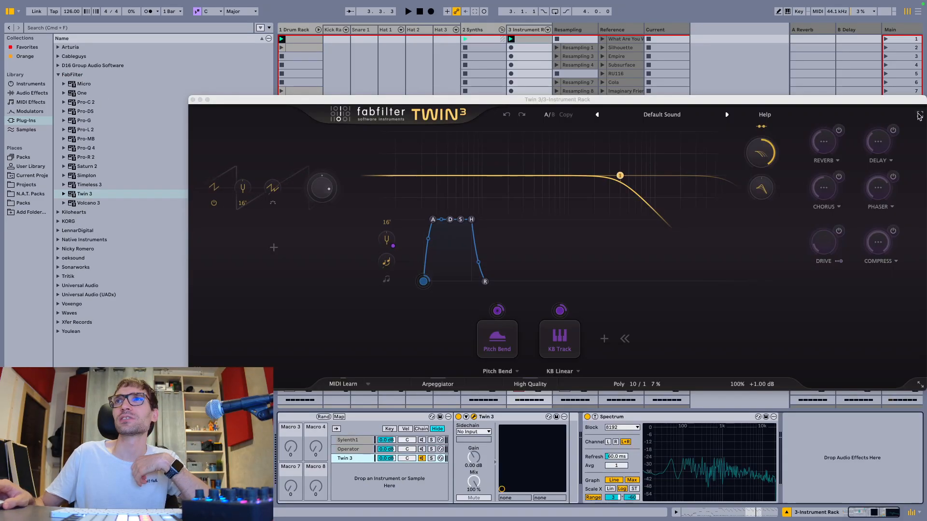
left_click(920, 113)
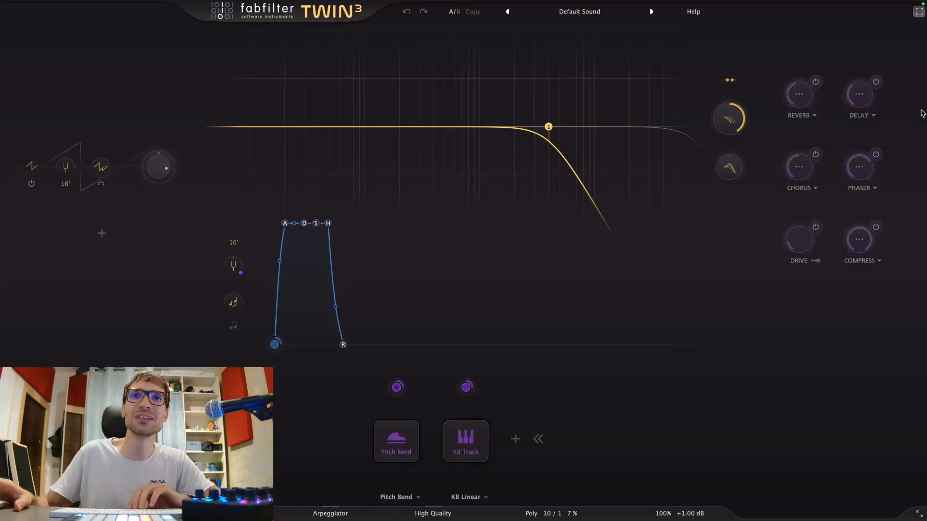
- Add a second oscillator in Twin 3 without ring modulation, raise its sync and set its octave to 16'
mouse_move(559, 140)
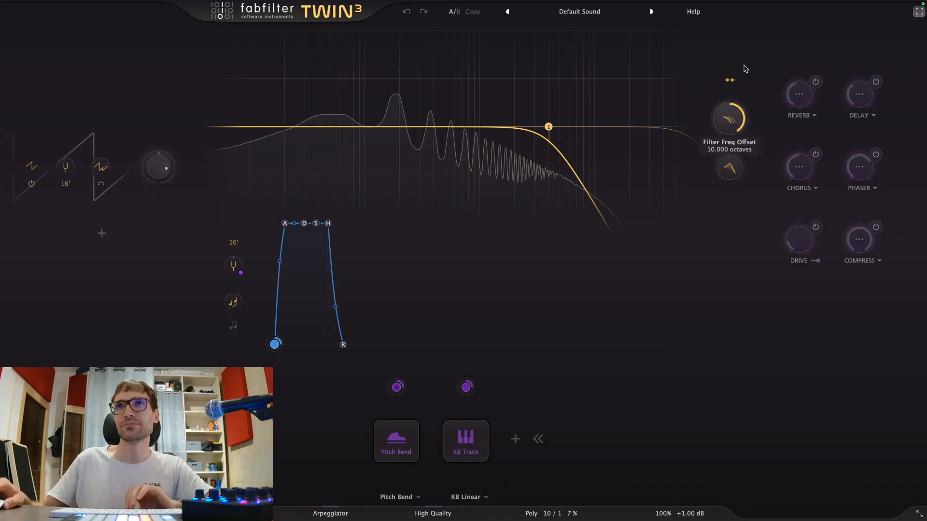
left_click(101, 233)
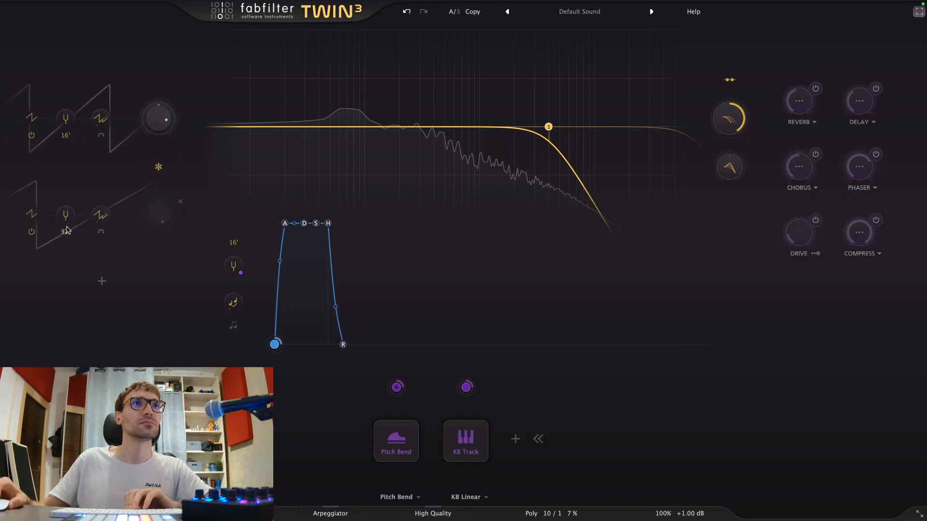
left_click(160, 169)
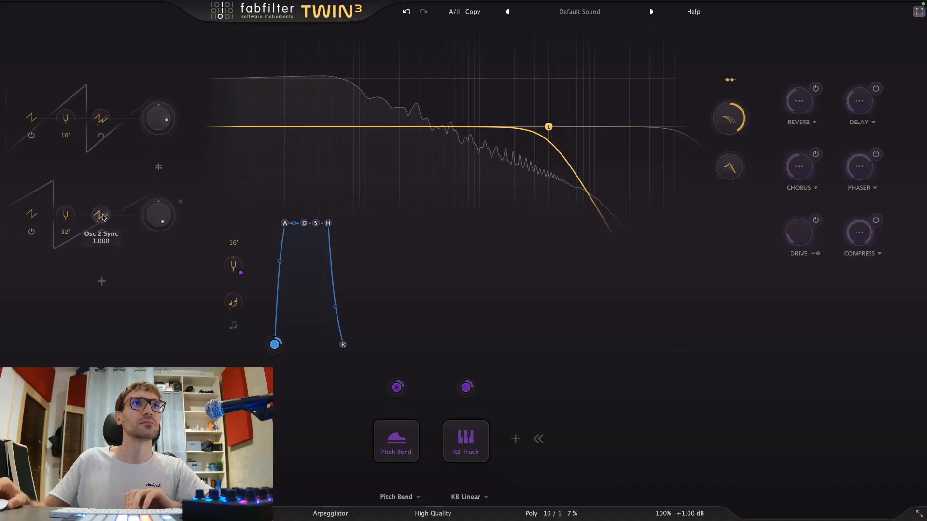
left_click_drag(103, 217, 116, 175)
left_click(67, 233)
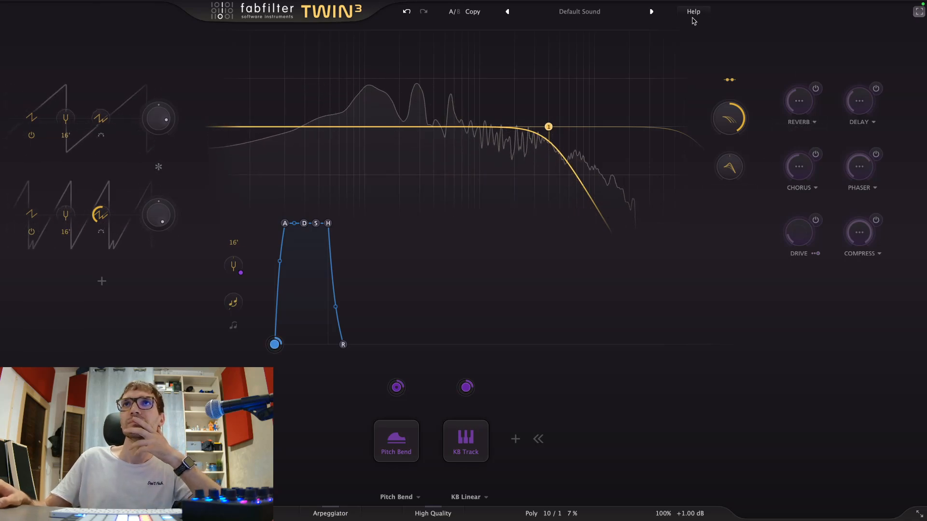
- Lower Twin 3's output level to -7.82 dB and adjust both oscillators' sync, with oscillator 2 at about 1.573
mouse_move(697, 478)
scroll(697, 477, "down", 5)
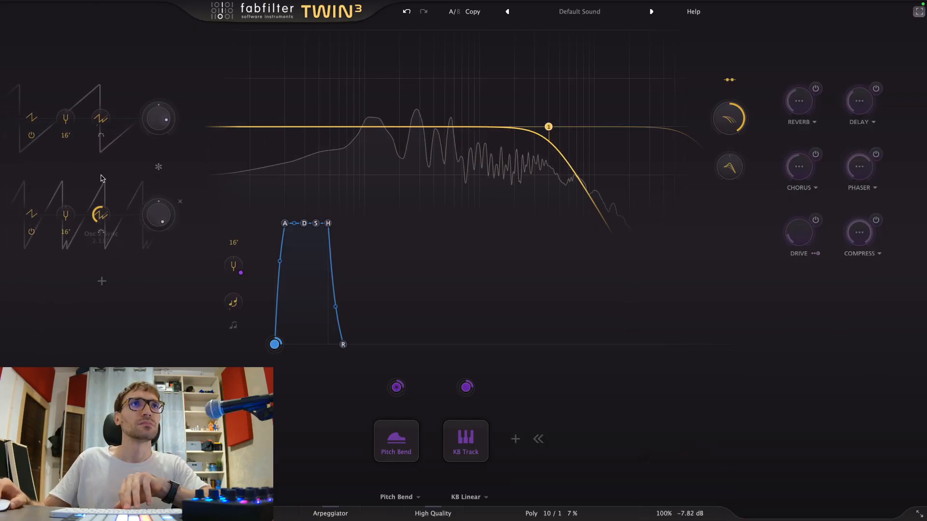
left_click_drag(115, 20, 113, 50)
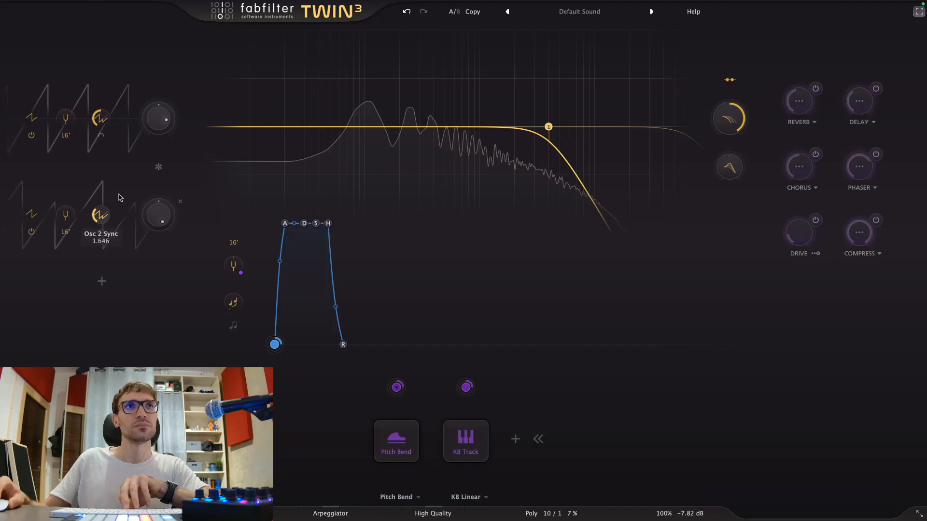
mouse_move(122, 192)
left_mouse_down()
mouse_move(114, 225)
mouse_move(116, 193)
left_mouse_up()
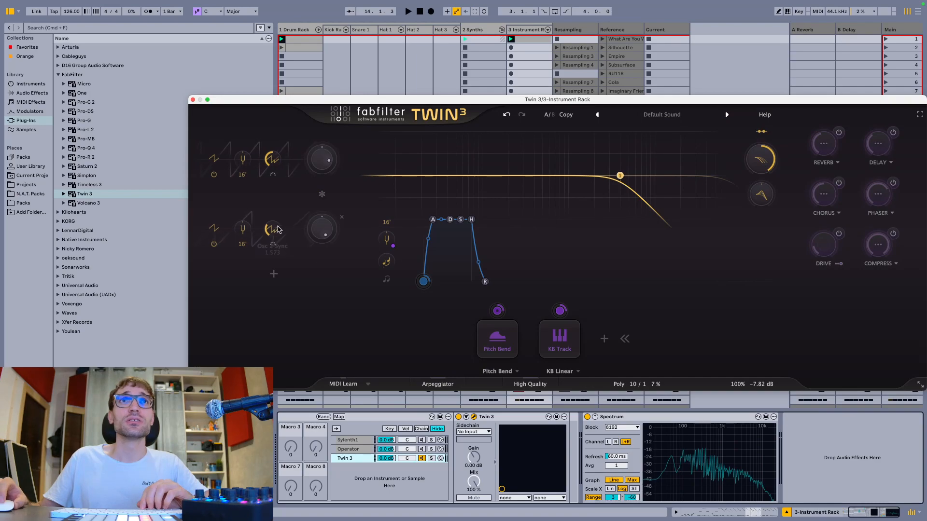
- Record movements of Twin 3's Osc 2 Sync during playback, replay them, and deactivate the Twin 3 chain
left_click(527, 45)
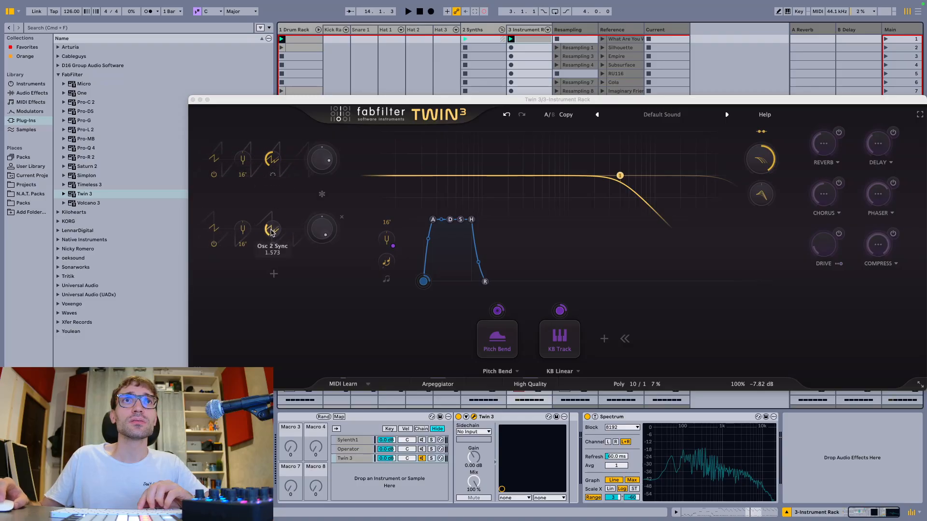
key("space")
mouse_move(271, 234)
left_mouse_down()
mouse_move(283, 197)
mouse_move(275, 243)
left_mouse_up()
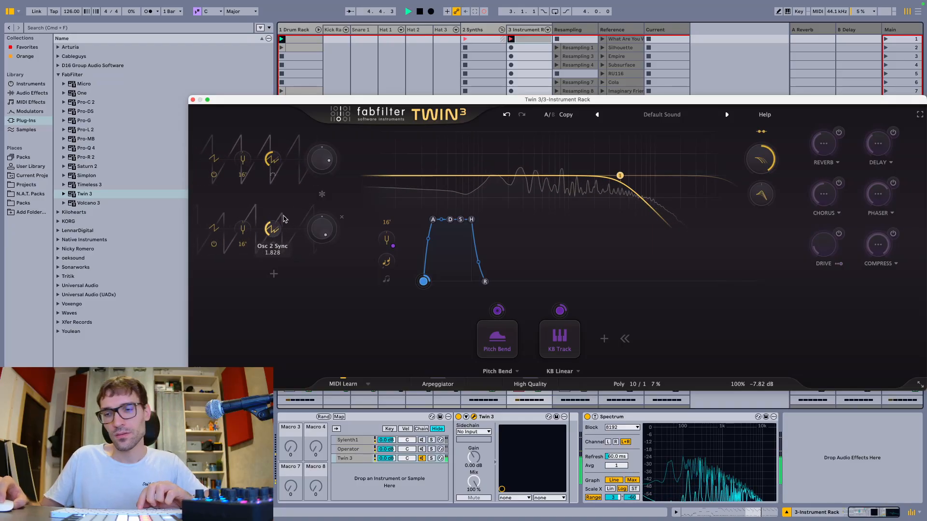
left_click_drag(280, 223, 283, 219)
key("space")
key("space")
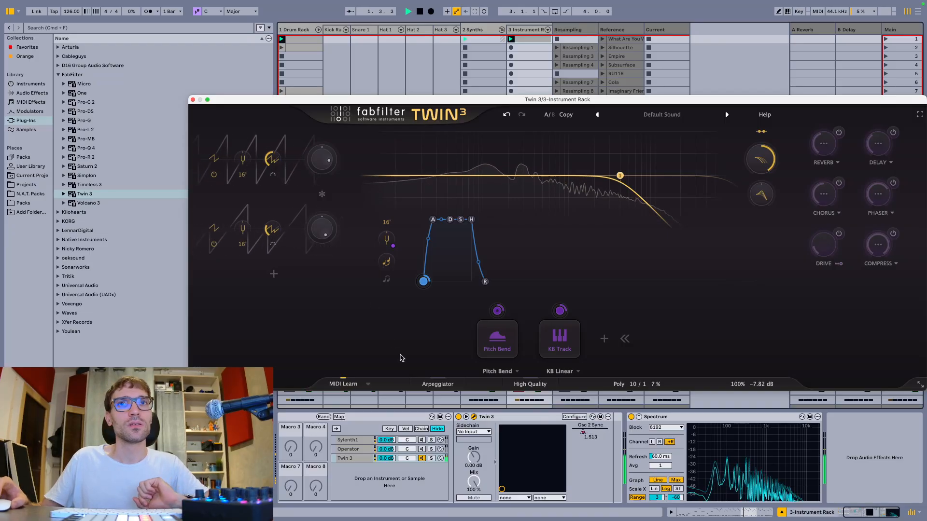
left_click(422, 458)
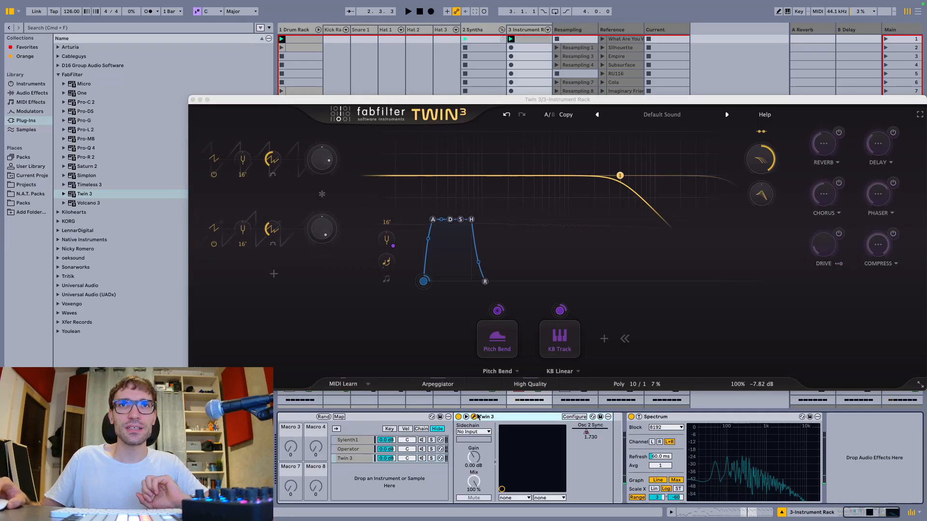
left_click(473, 417)
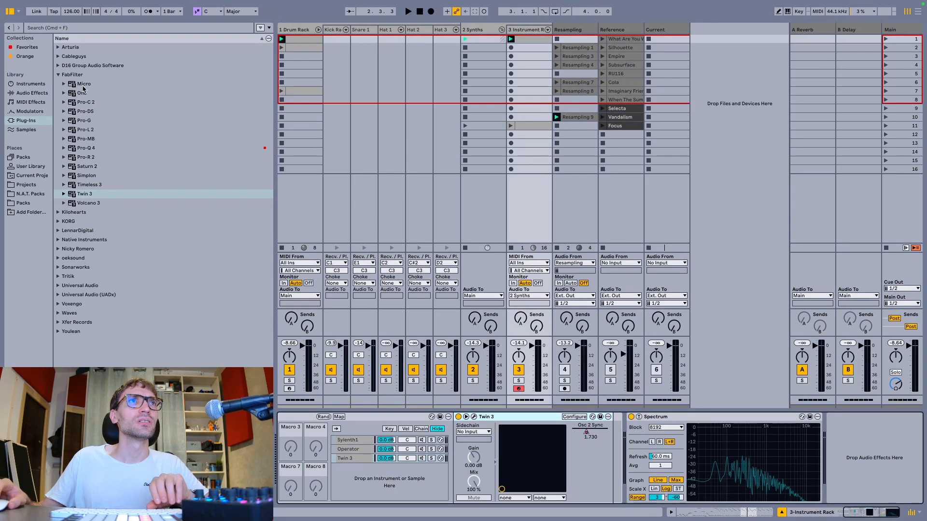
- Try FabFilter One as a new rack chain during playback, lowering its filter cutoff to about 534 Hz
left_click_drag(78, 92, 391, 471)
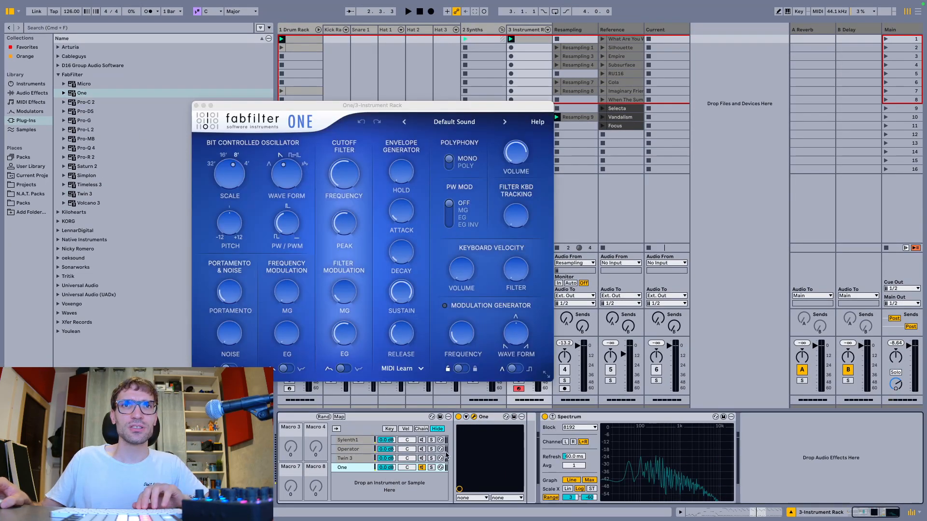
left_click_drag(279, 103, 430, 98)
key("space")
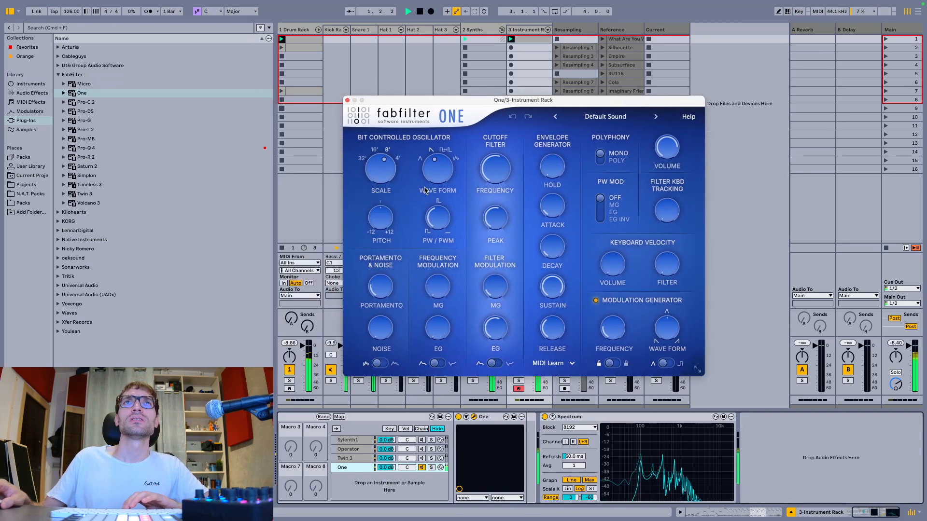
scroll(434, 180, "up", 1)
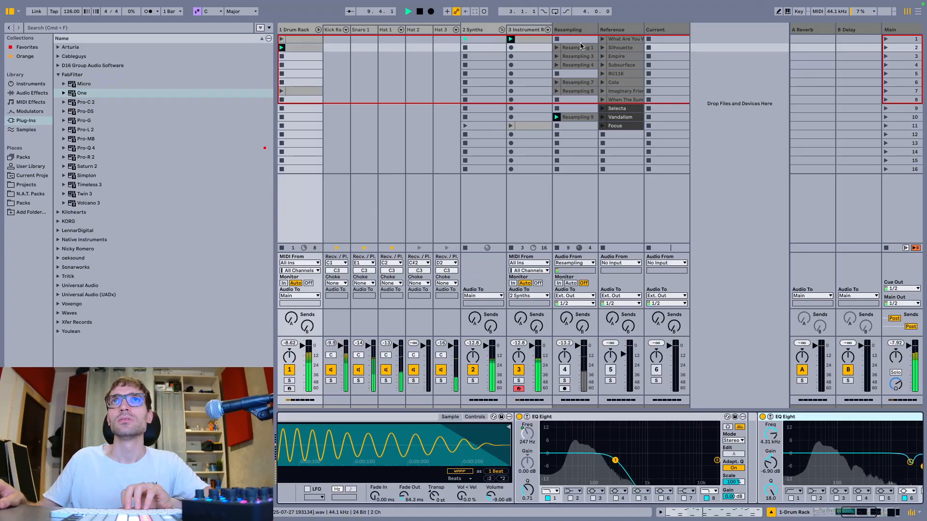
left_click(526, 30)
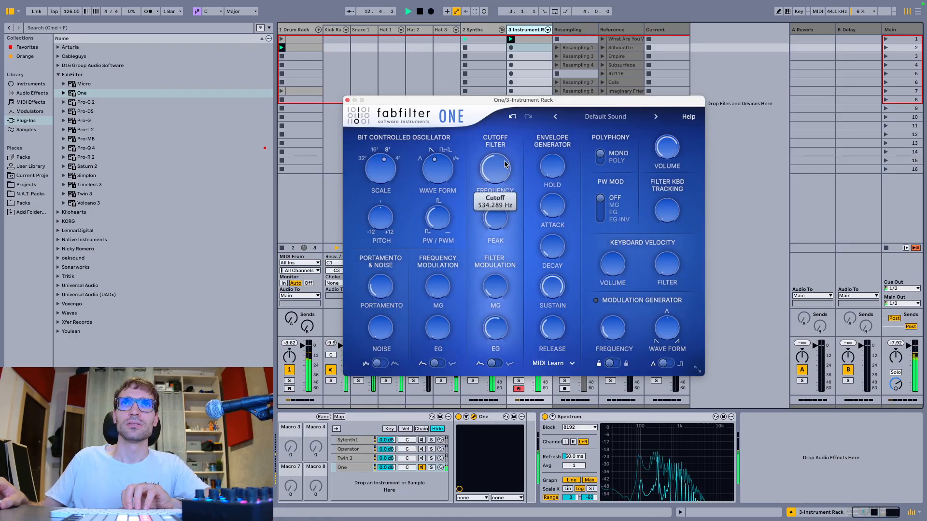
key("space")
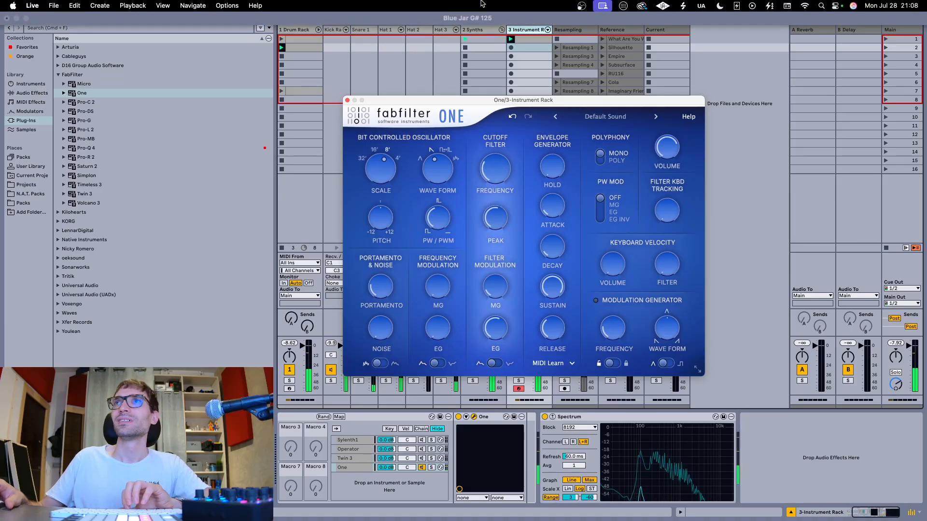
- Close the One synth's window and delete its chain from the Instrument Rack
left_click(347, 100)
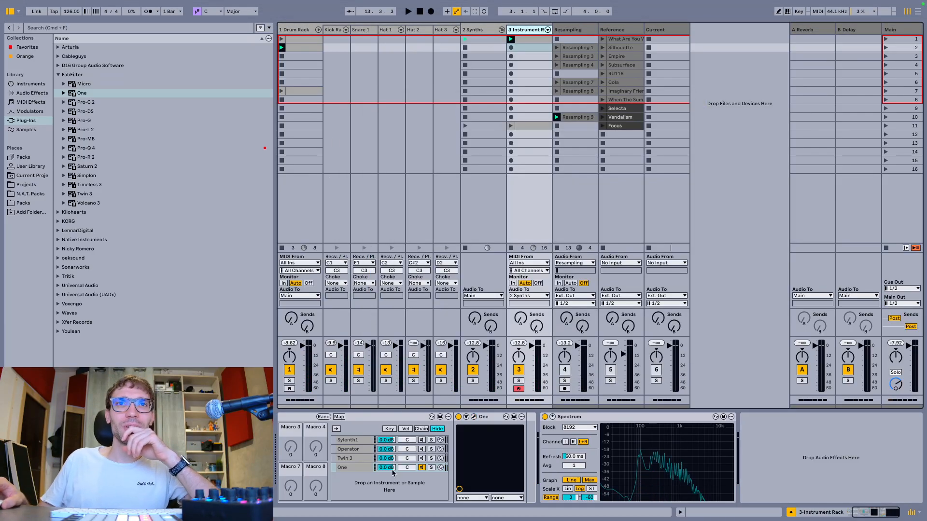
left_click(368, 471)
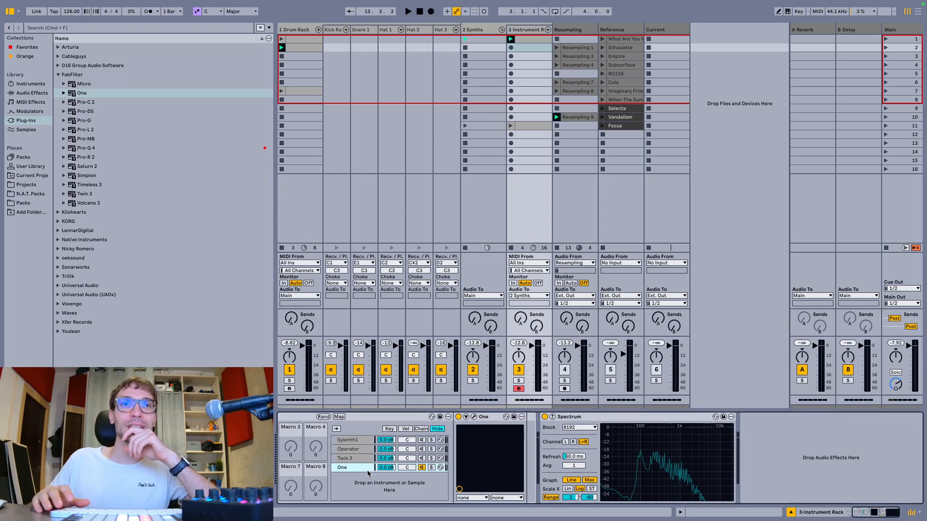
key("Delete")
- Add Serum 2 from the Xfer Records plug-ins to the Instrument Rack as a new chain
left_click(82, 270)
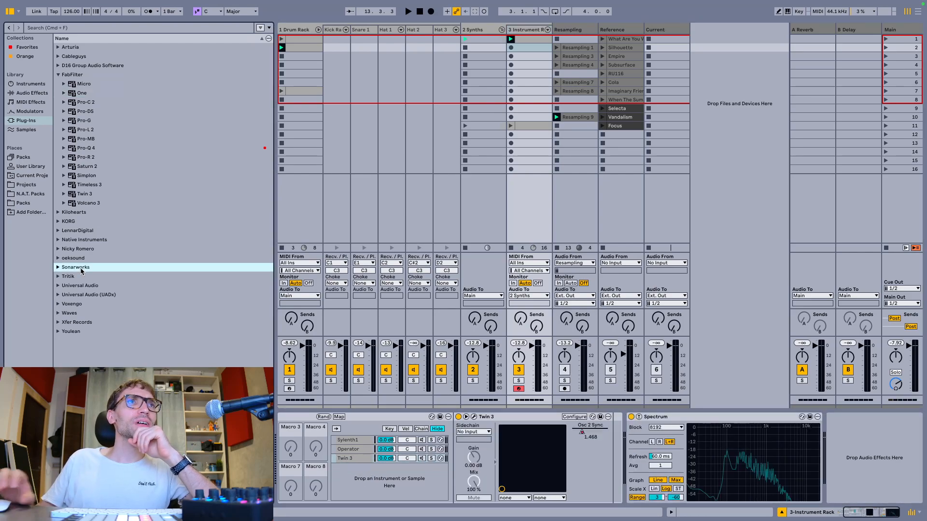
key("Down")
key("Down")
key("Down")
key("Down")
key("Down")
key("Down")
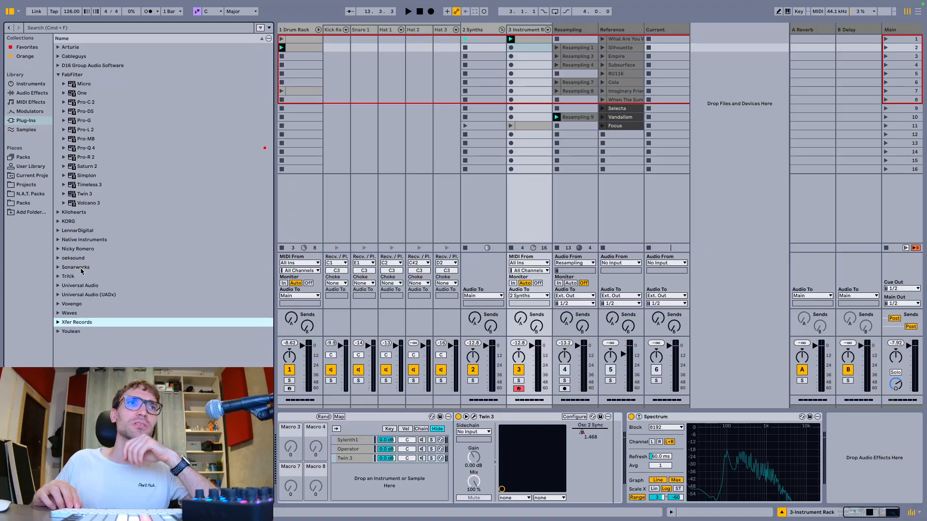
key("Right")
left_click_drag(95, 216, 376, 475)
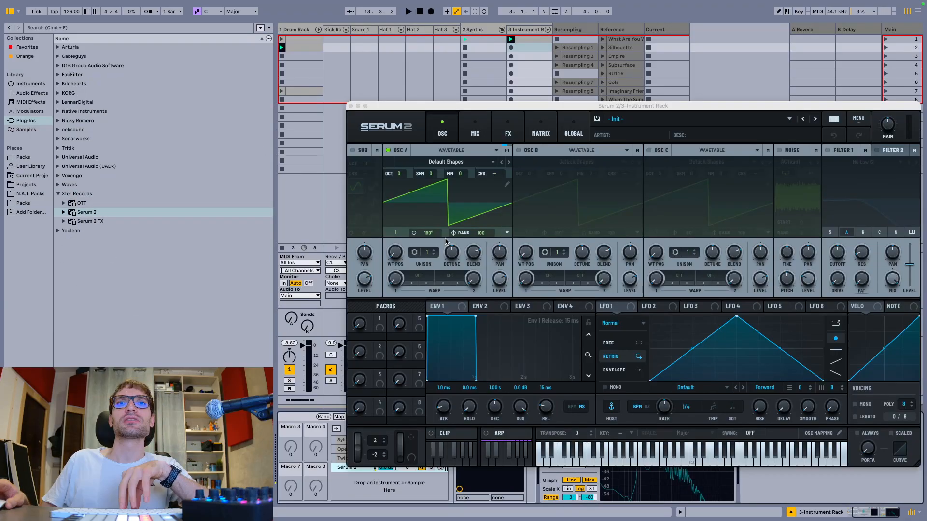
- Start playback and lower Serum 2's main volume, with its window moved clear of the mixer's edge
left_click_drag(611, 107, 523, 75)
key("space")
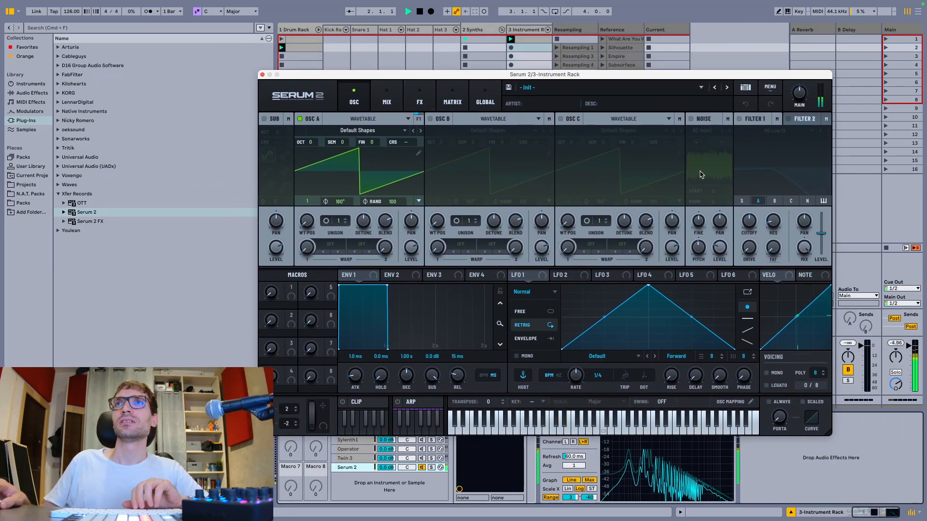
left_click_drag(800, 95, 802, 109)
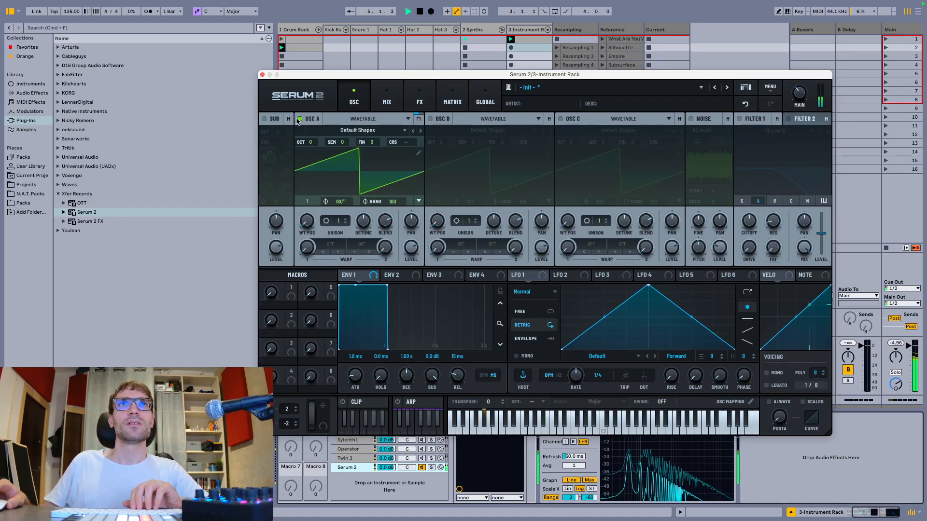
- Switch Serum 2 from oscillator A to oscillator B and set oscillator B's random phase to 0
left_click_drag(424, 121, 424, 121)
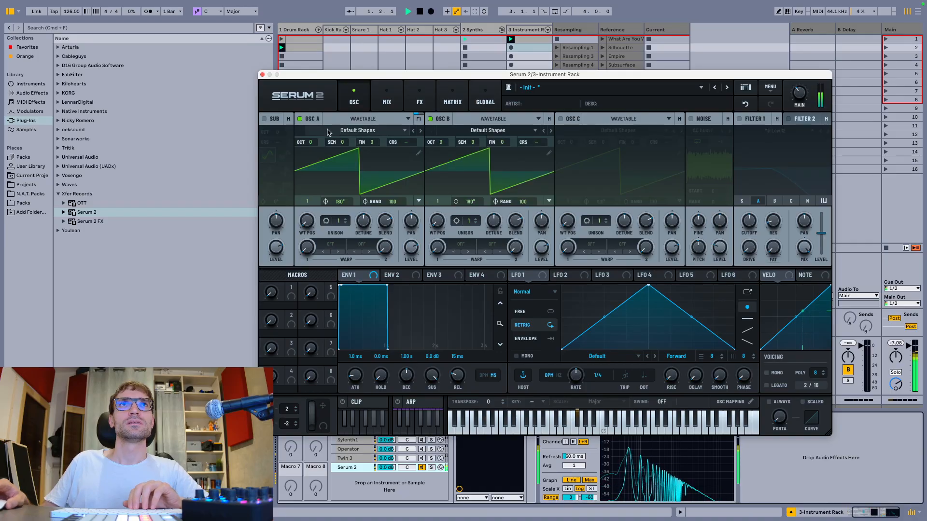
left_click(300, 119)
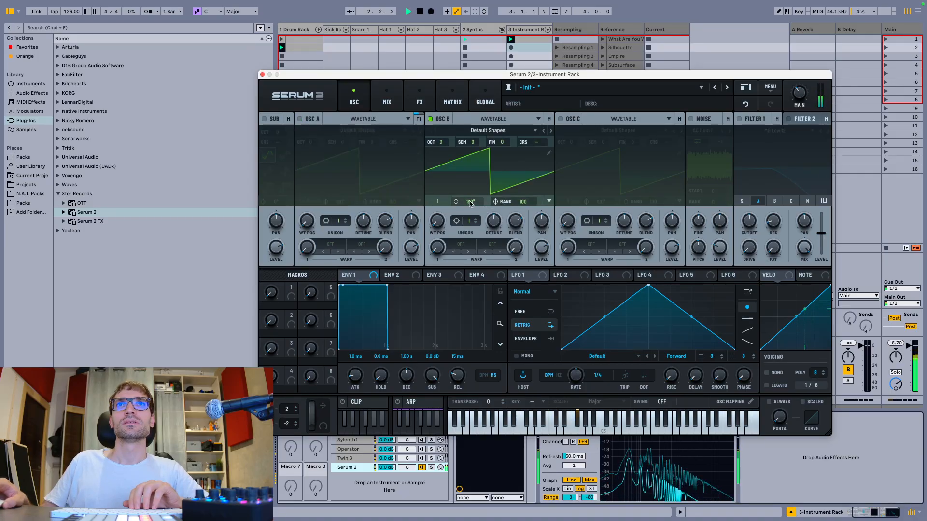
left_click_drag(523, 203, 475, 446)
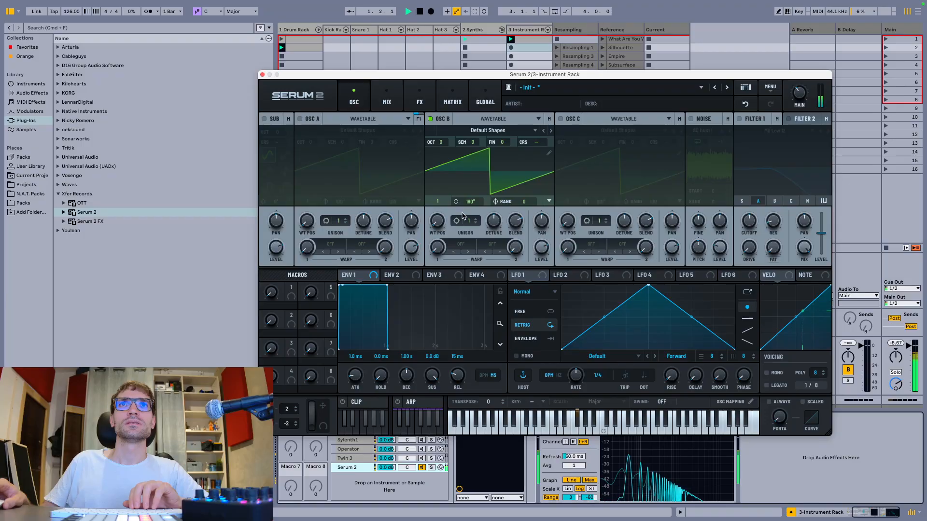
- Audition oscillator B's wavetables from AlienSpectral [SN] through to Electric Guitar [SL], raising the wavetable position
left_click(551, 131)
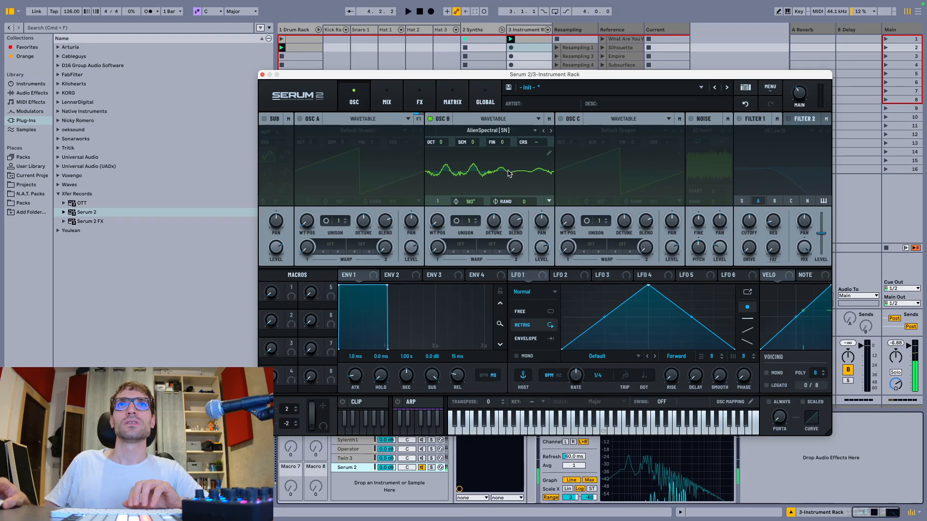
key("space")
key("space")
left_click_drag(438, 225, 454, 204)
left_click(551, 131)
left_click(551, 131)
left_click(550, 131)
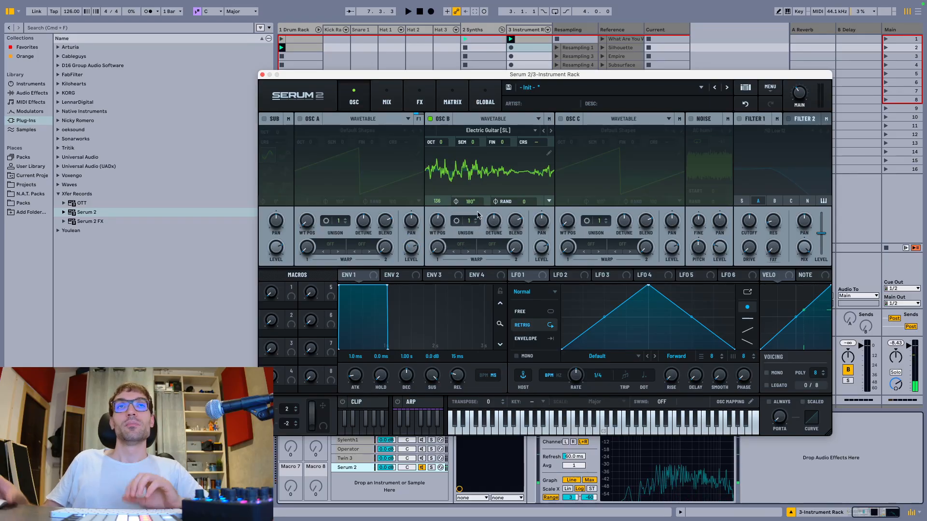
- Close Serum 2's window, mute its chain, and add Sylenth1 from the favourites to the Instrument Rack as a new chain
left_click(262, 75)
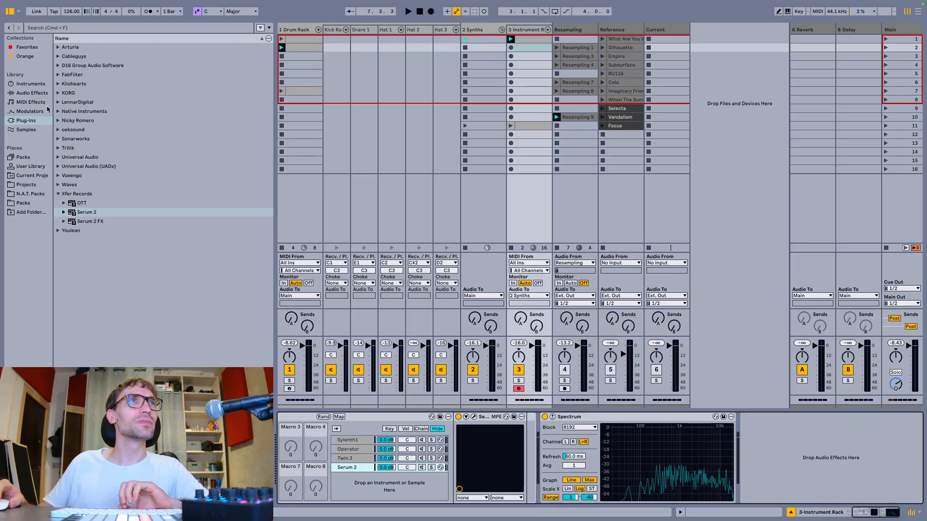
left_click(27, 47)
left_click_drag(77, 75, 370, 484)
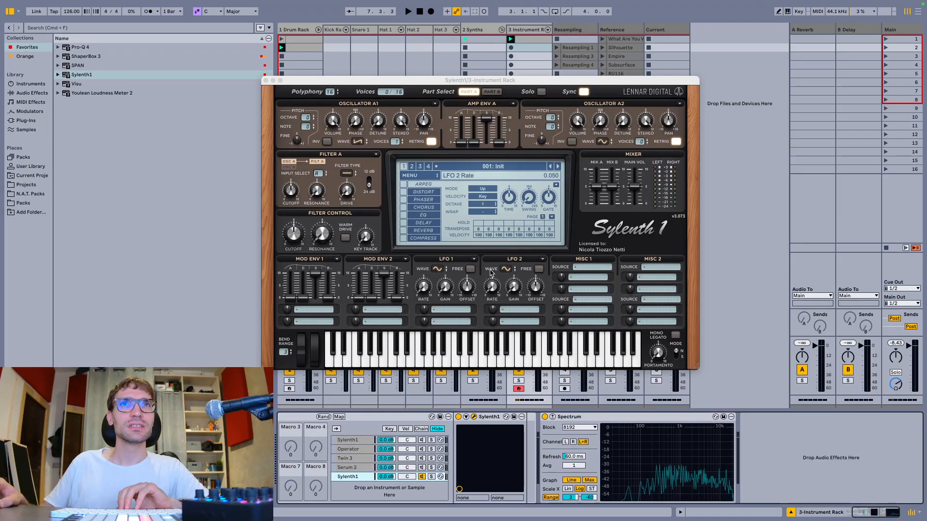
left_click_drag(393, 87, 417, 118)
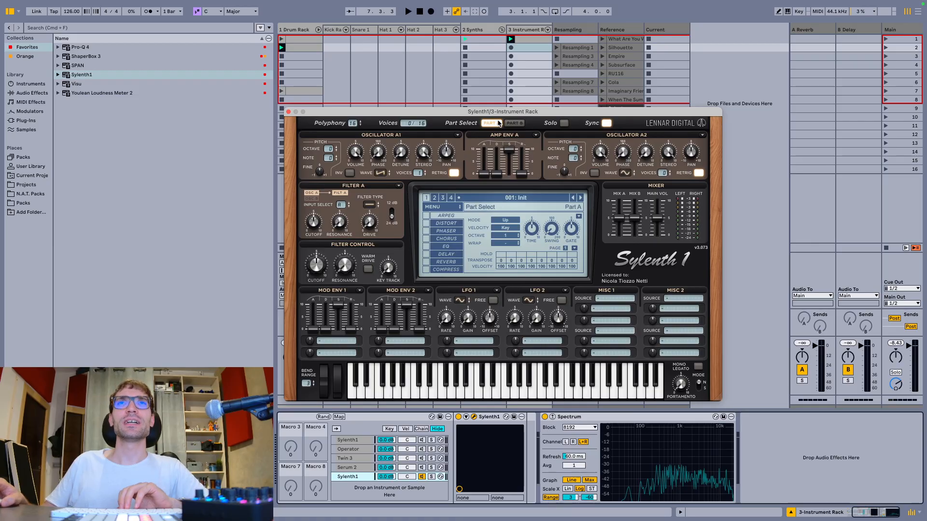
left_click_drag(485, 112, 507, 72)
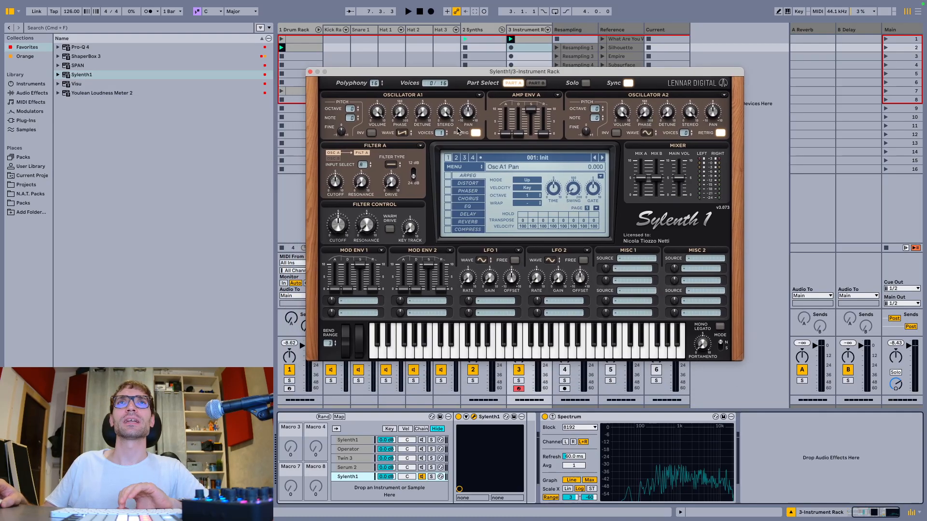
- Audition the new Sylenth1 and change oscillator A2's waveform to HPulse
key("space")
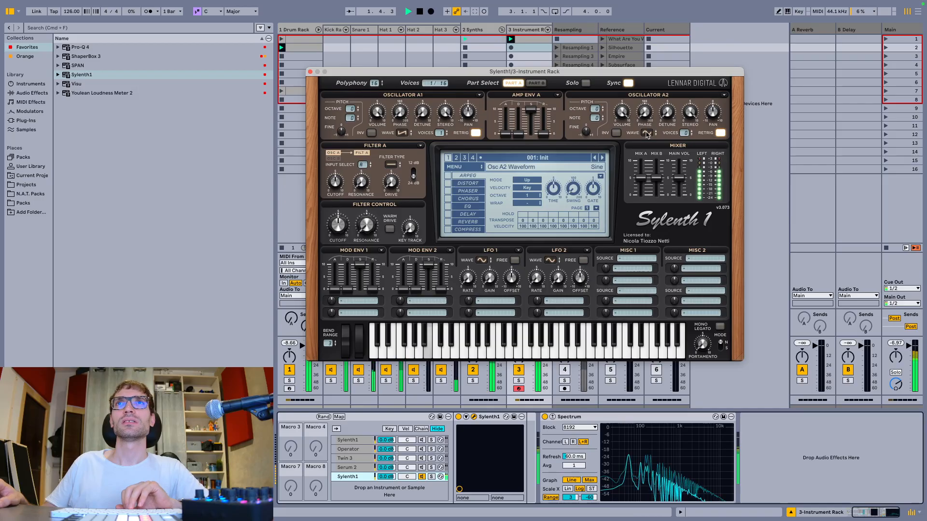
key("space")
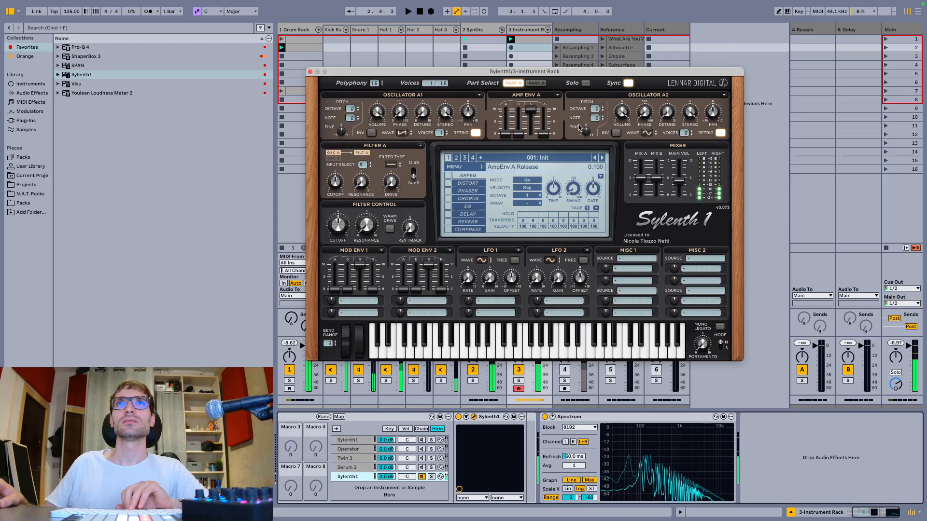
left_click(647, 133)
left_click(663, 184)
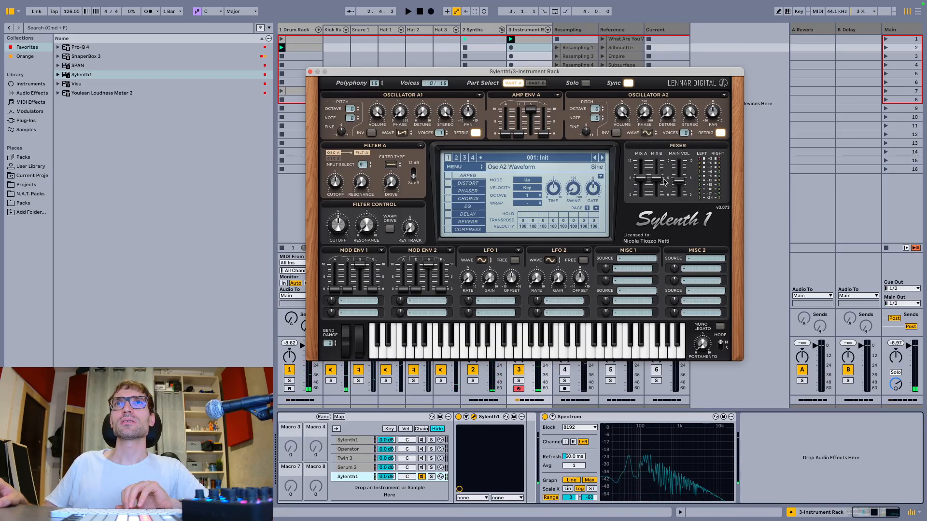
left_click(647, 133)
left_click(668, 175)
key("space")
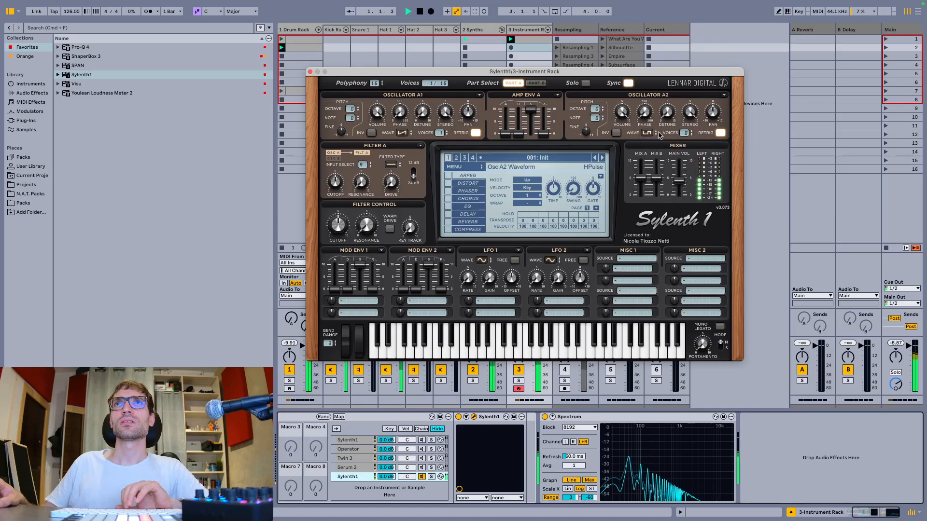
- Give oscillator A2 two voices with retrigger off and lower Sylenth1's main volume while listening
left_click(720, 133)
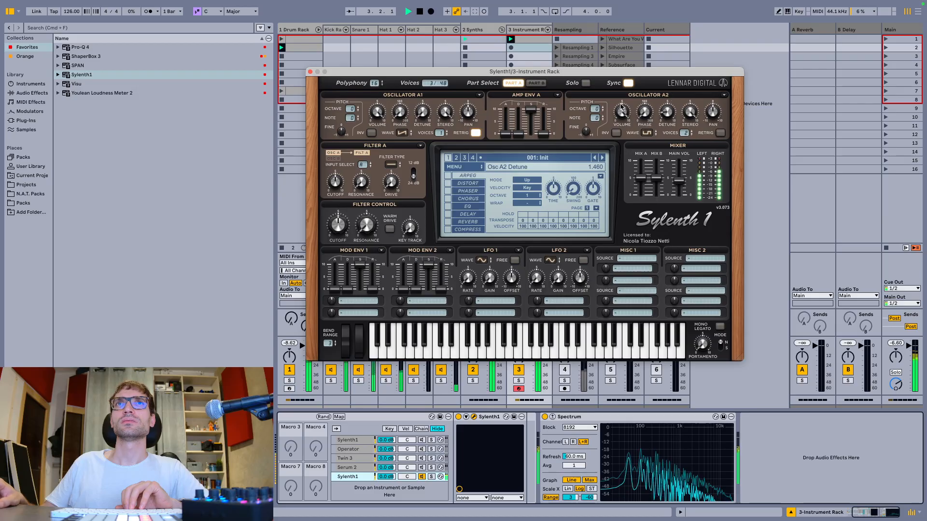
left_click_drag(674, 186, 679, 210)
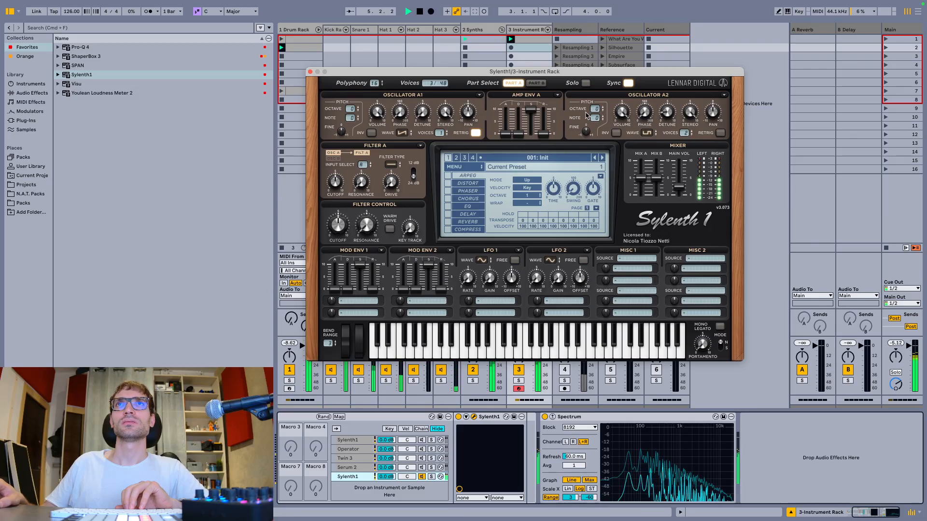
left_click_drag(601, 101, 624, 124)
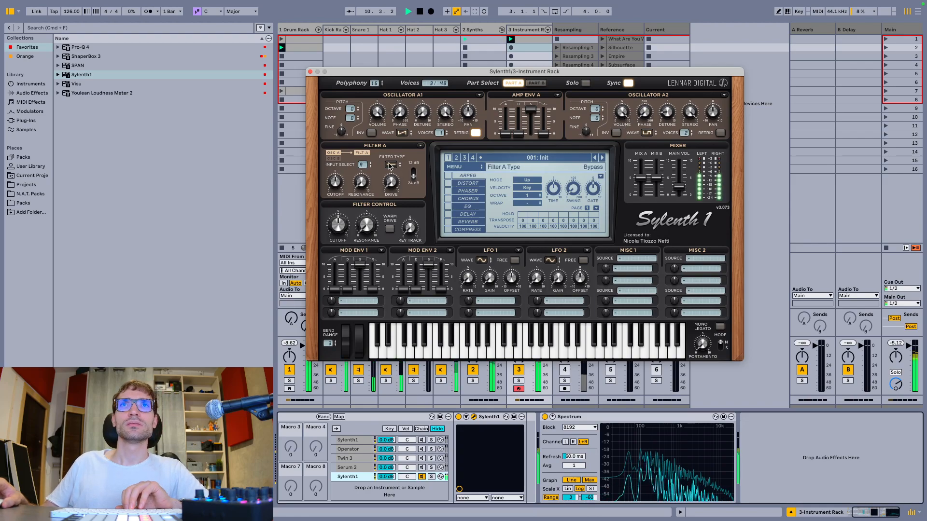
key("space")
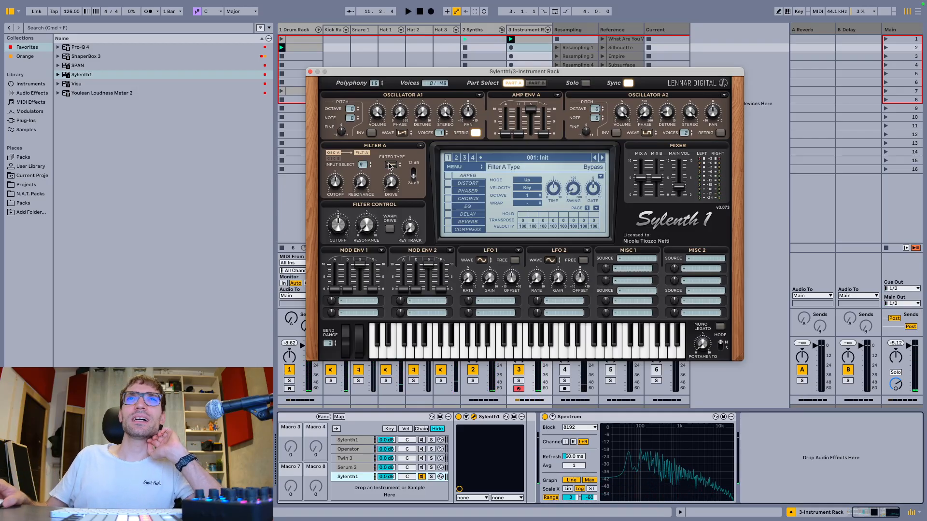
- Close Sylenth1's window, open the instrument track's first clip, and compare its upper and lower notes, leaving the upper ones selected
left_click(310, 71)
left_click(534, 39)
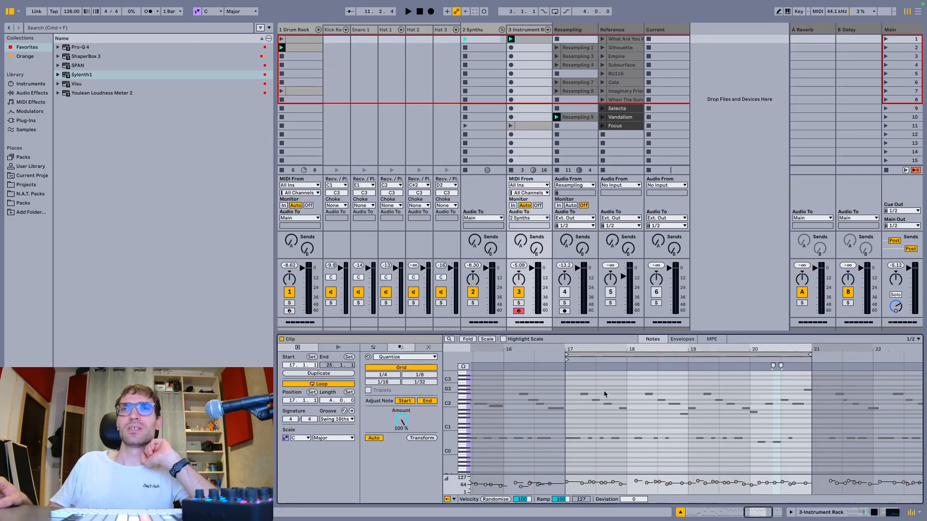
left_click_drag(575, 382, 641, 425)
left_click_drag(575, 383, 813, 422)
left_click_drag(574, 430, 804, 461)
left_click_drag(806, 382, 571, 422)
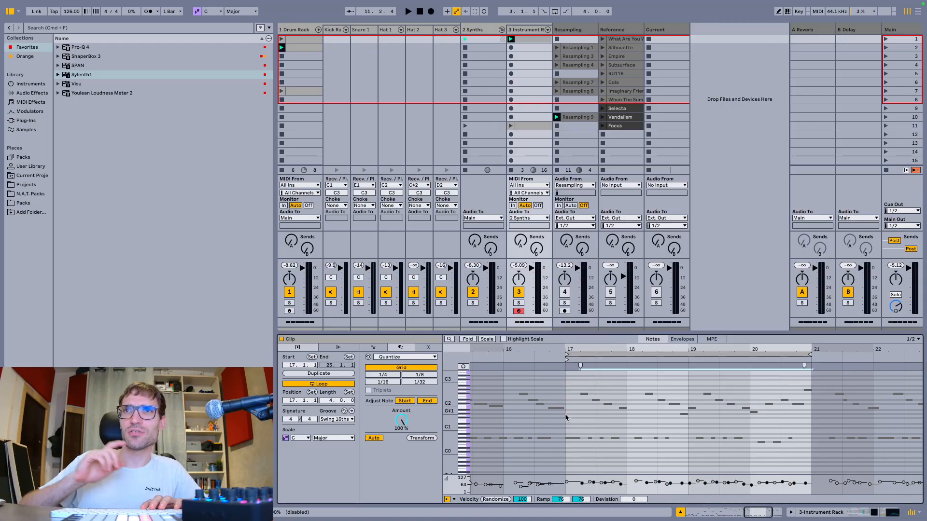
- Listen to the clip with the upper notes deactivated, reactivate them, and return to the rack's devices
key("space")
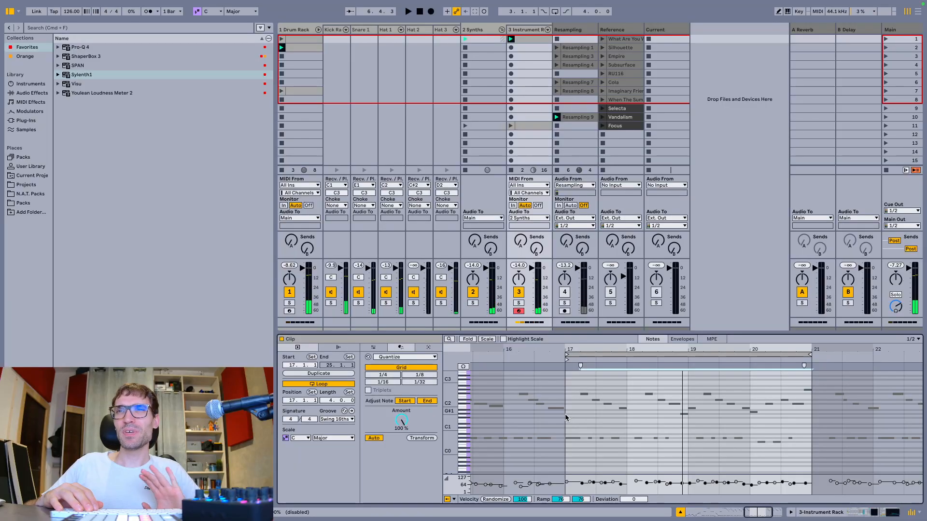
key("0")
key("shift+Tab")
key("space")
key("space")
- Reopen the new Sylenth1, set filter A to Lowpass with the filter control cutoff at about 3.909, and start playback
left_click(473, 417)
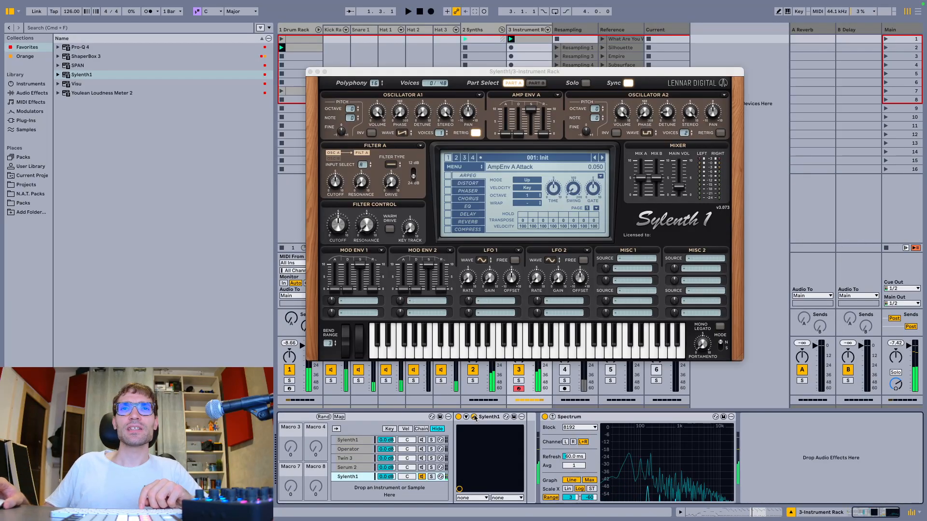
left_click_drag(505, 71, 508, 123)
left_click(394, 217)
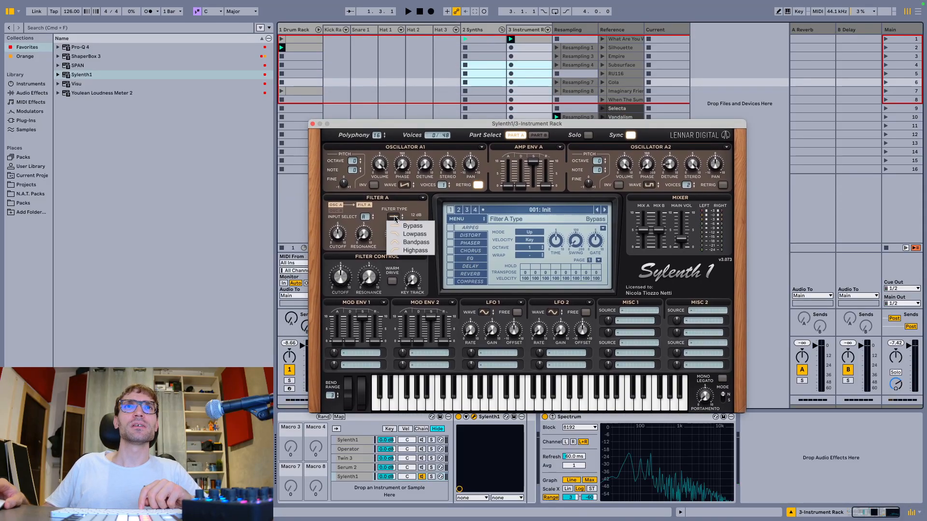
left_click(406, 236)
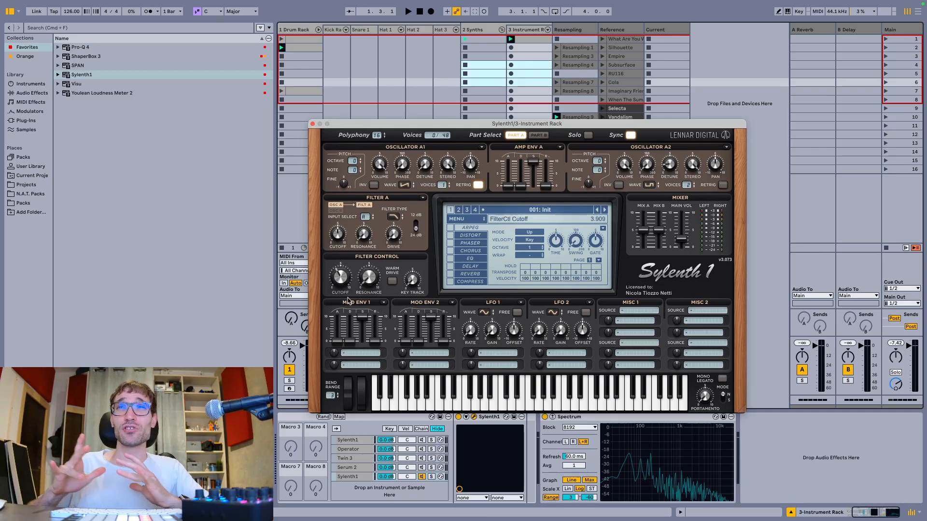
key("space")
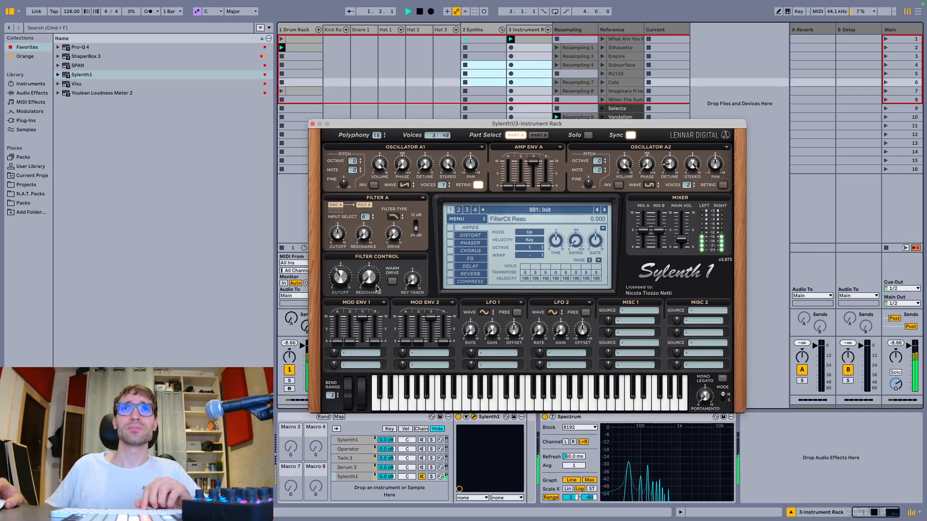
- Enable Sylenth1's OverDrive distortion and route Mod Env 1 to Cutoff AB
left_click(458, 237)
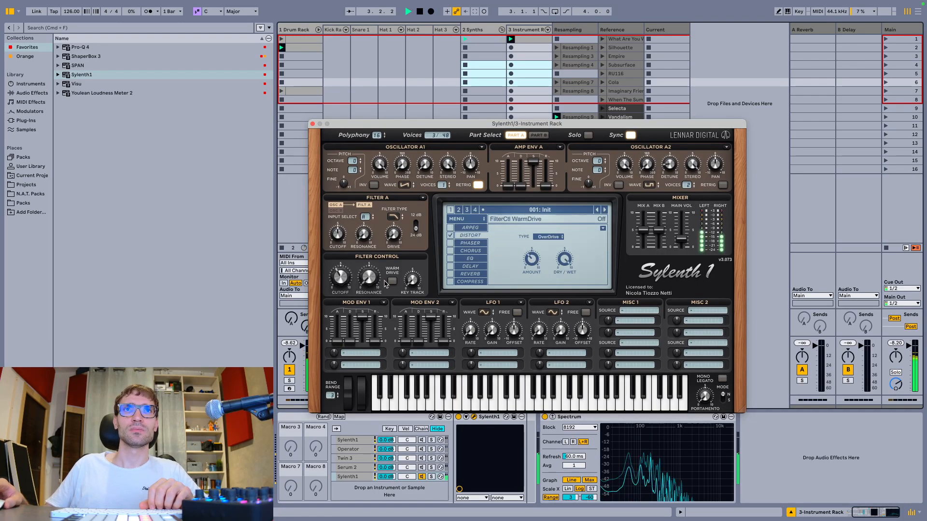
left_click(345, 359)
left_click(425, 389)
key("space")
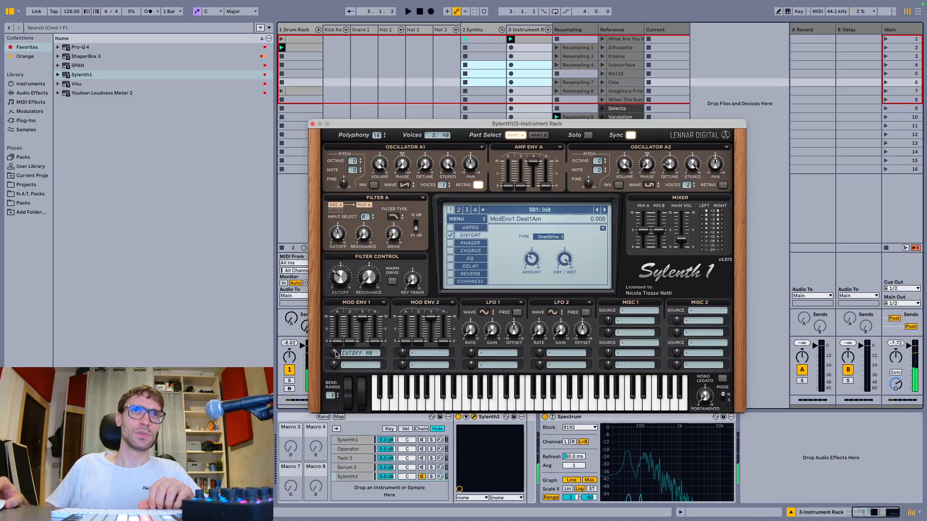
- Refine the Sylenth1 sound during playback with a distortion amount of about 6.255, then close its window and stop playback
key("space")
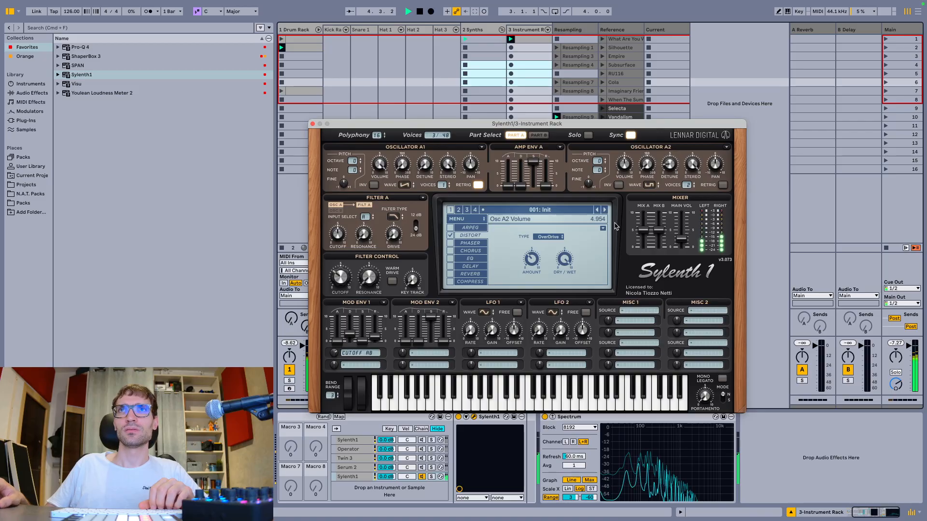
left_click_drag(540, 225, 541, 218)
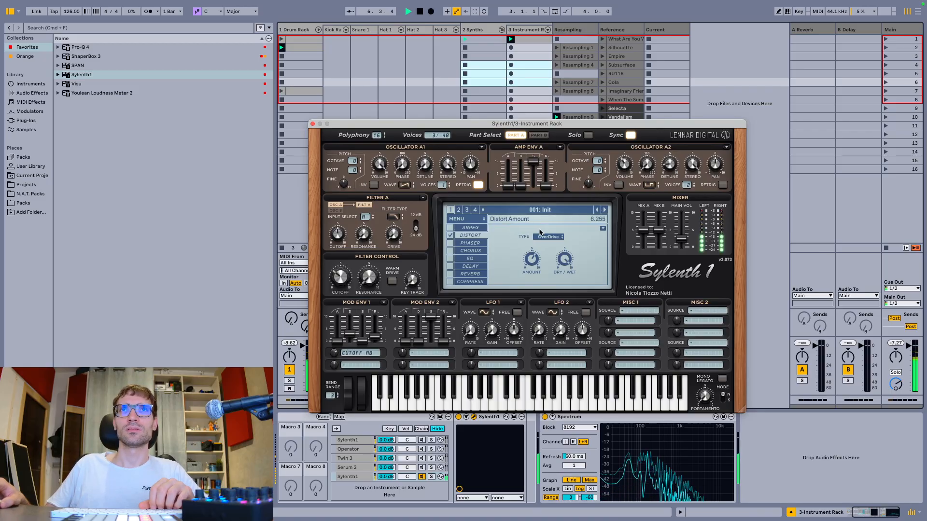
left_click(312, 124)
key("space")
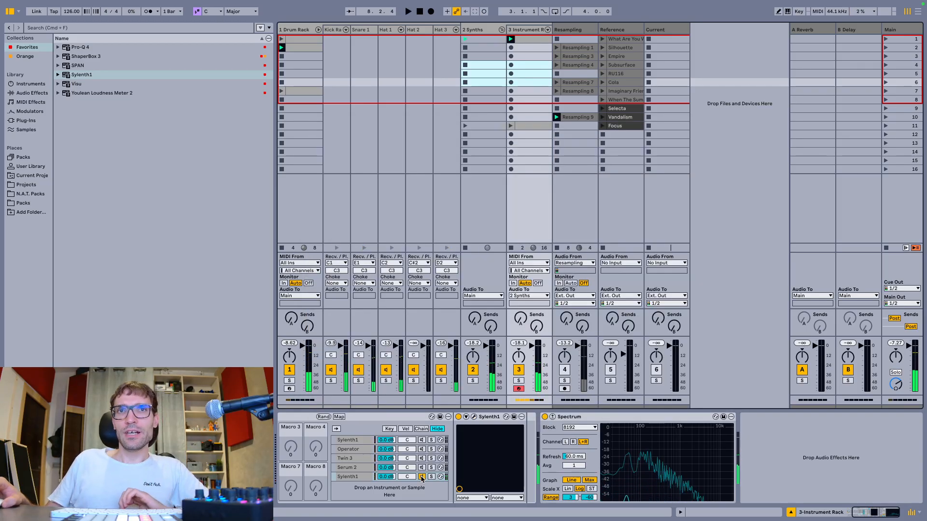
- Mute the second Sylenth1 chain and expand the Native Instruments folder among the plug-ins
left_click(26, 120)
left_click(119, 102)
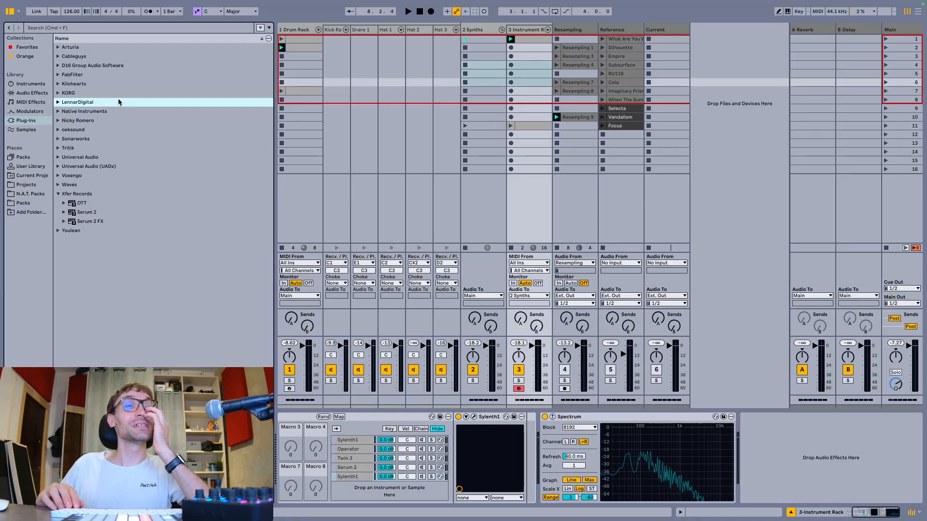
key("Up")
key("Up")
key("Down")
key("Down")
key("Down")
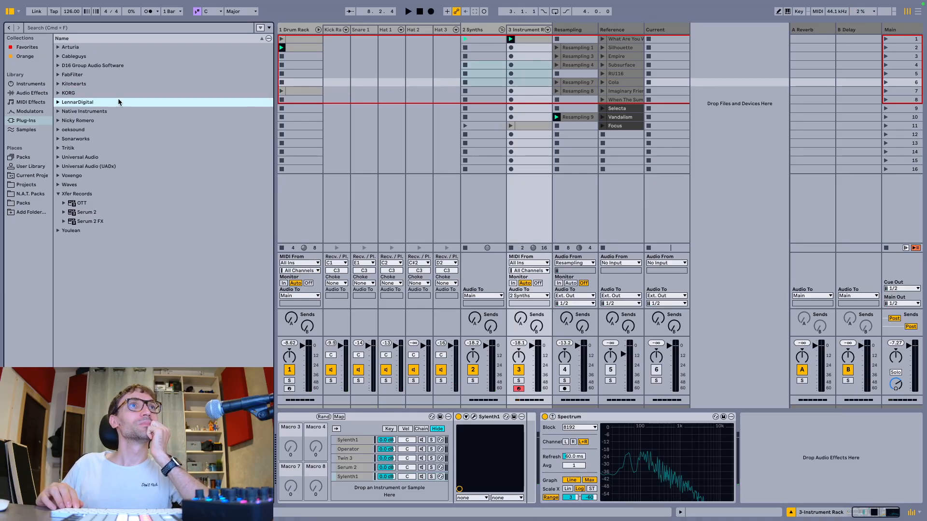
key("Right")
- Add Reaktor 6 to the Instrument Rack as a new chain and load the Monark instrument in it
key("Down")
key("Down")
key("Down")
key("Down")
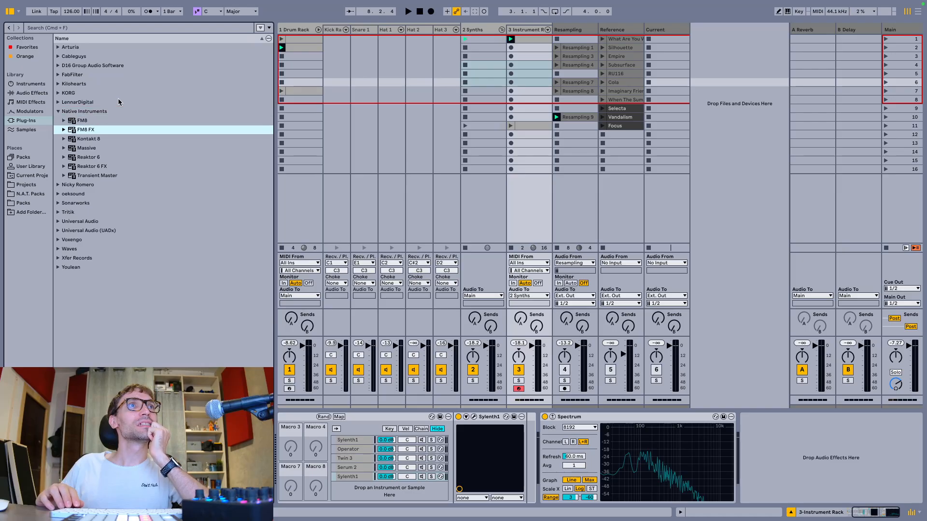
key("Down")
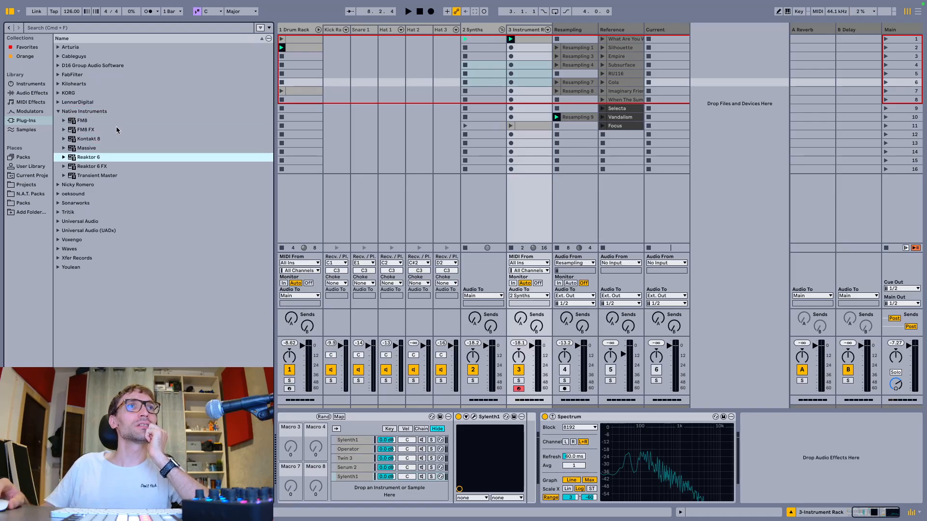
left_click_drag(93, 160, 374, 496)
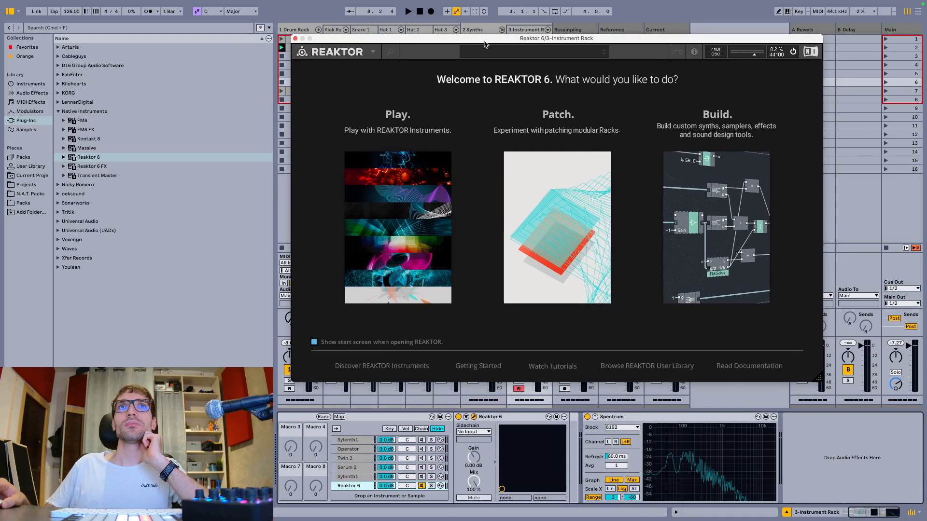
left_click(412, 194)
left_click_drag(575, 40, 522, 68)
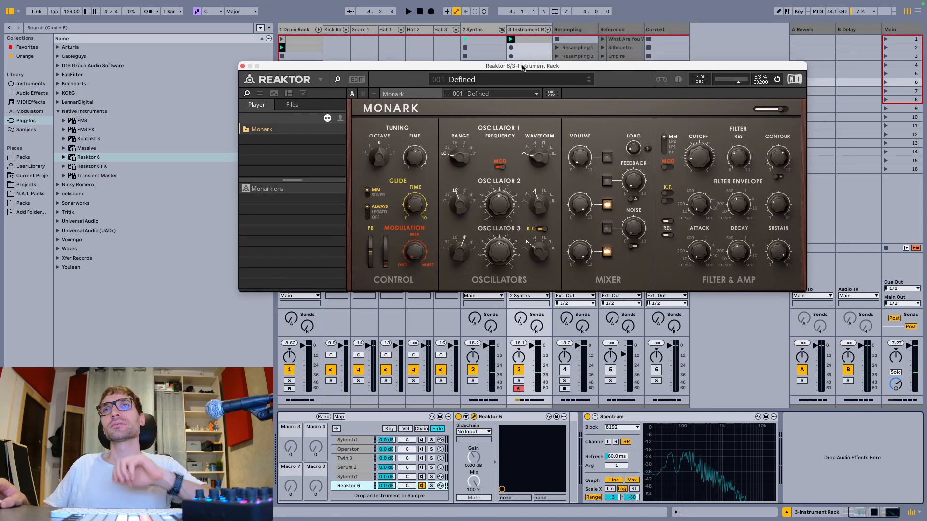
- During playback, lower Monark's master volume, switch off Oscillator 2 in the mixer and change Oscillator 3's waveform
key("space")
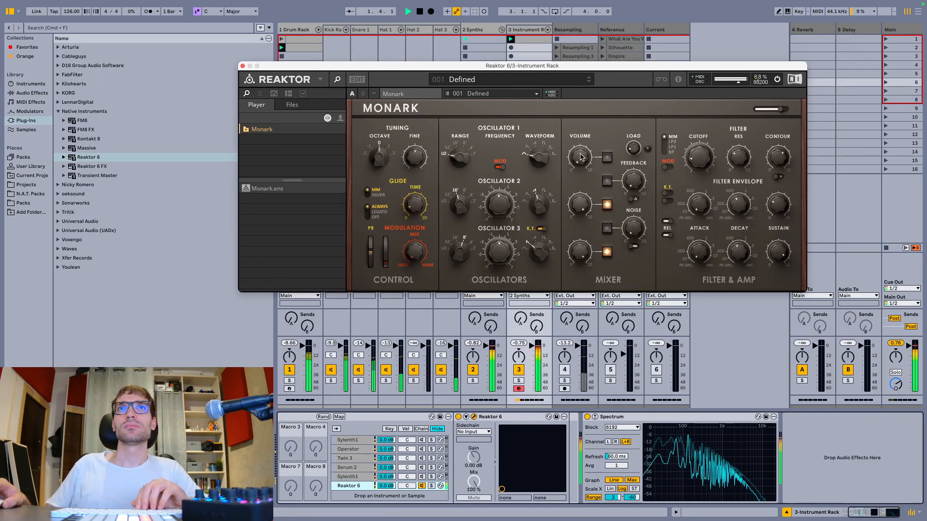
left_click_drag(759, 116, 766, 116)
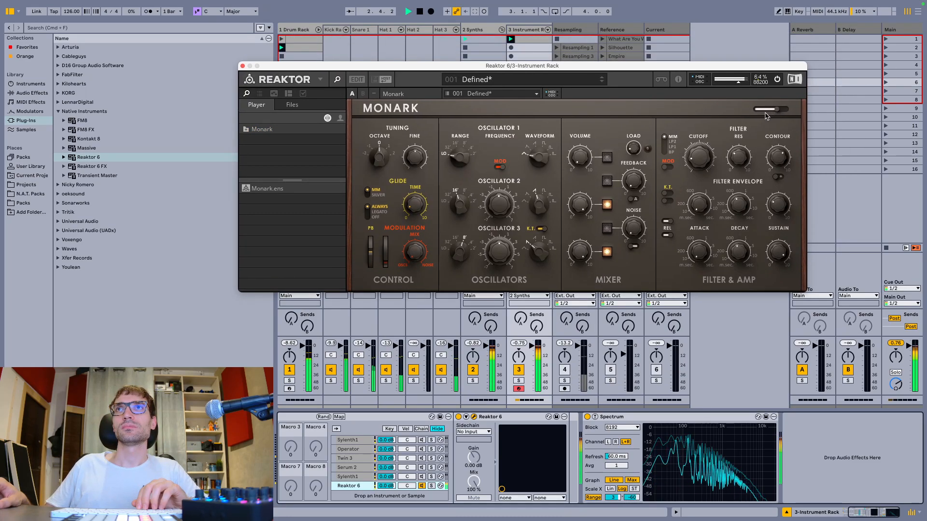
left_click(607, 206)
left_click(607, 252)
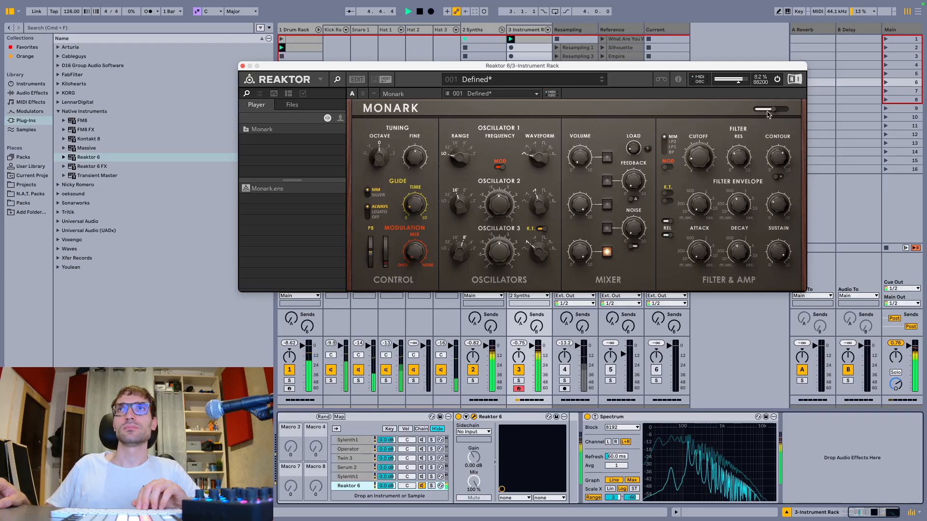
left_click_drag(540, 249, 543, 258)
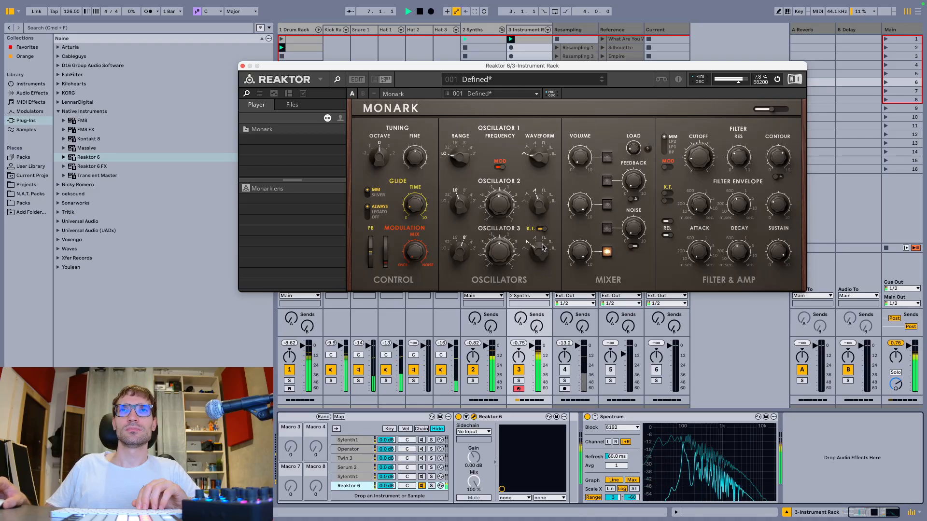
- Switch Oscillator 2 back on in Monark's mixer, change its waveform and stop playback
left_click(607, 229)
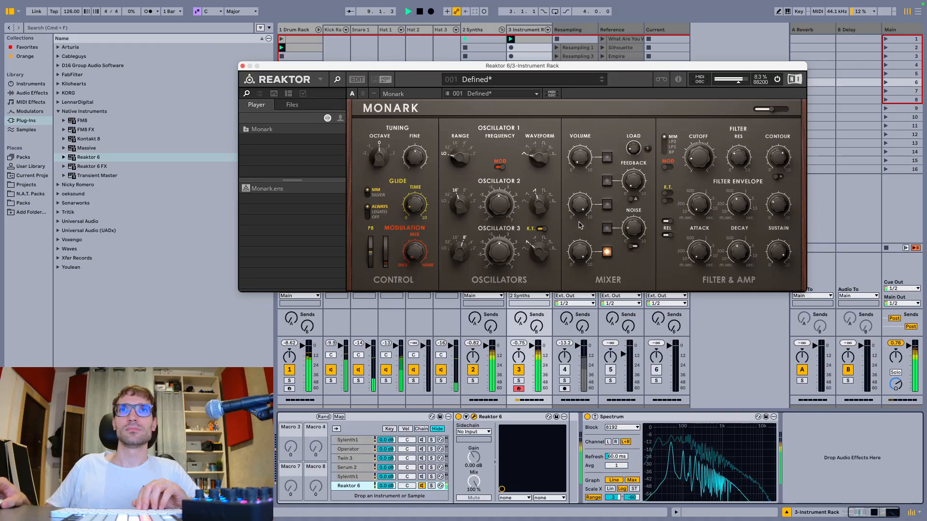
left_click(606, 205)
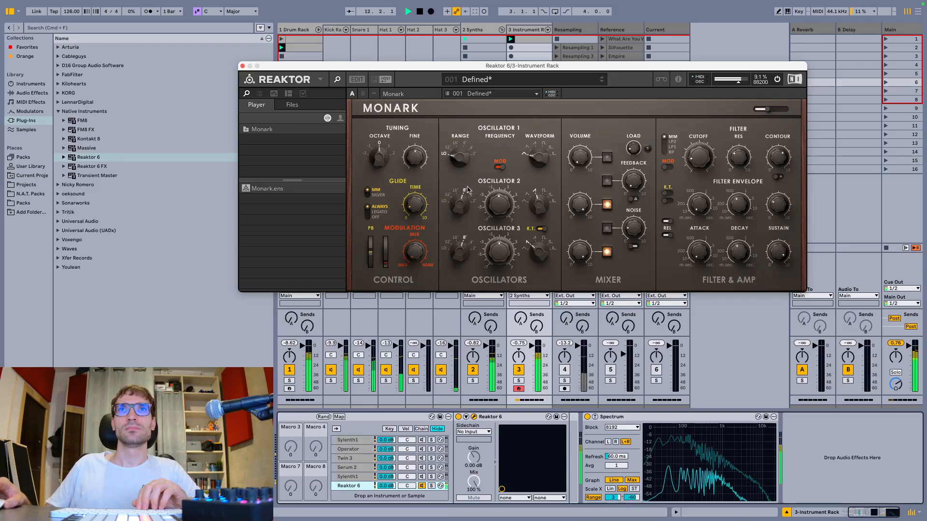
left_click_drag(553, 207, 542, 197)
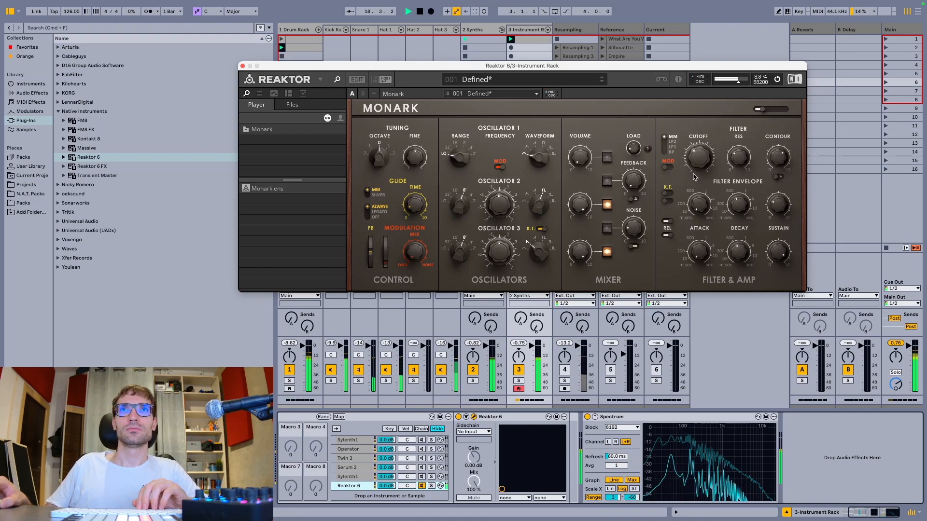
key("space")
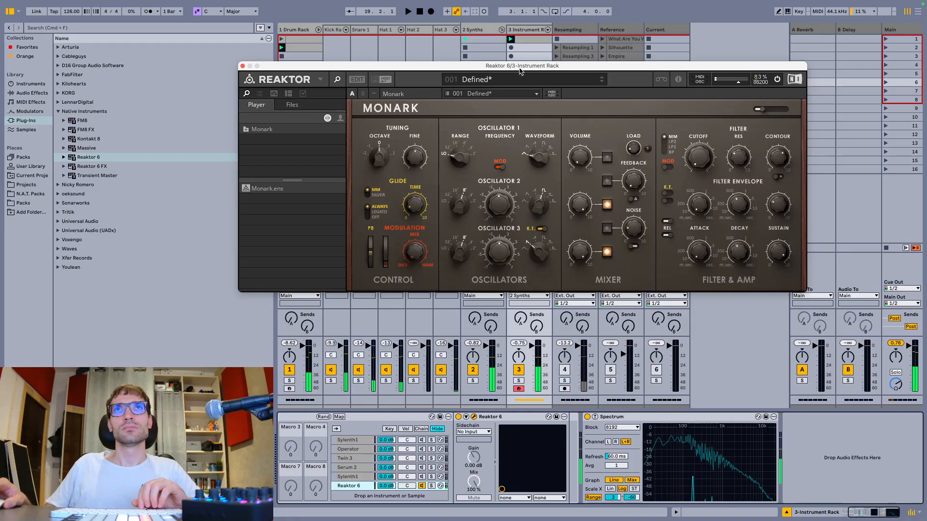
- Record Monark's cutoff, Oscillator 1, modulation mix and glide time movements as automation in the playing clip, ending with playback stopped
left_click(484, 11)
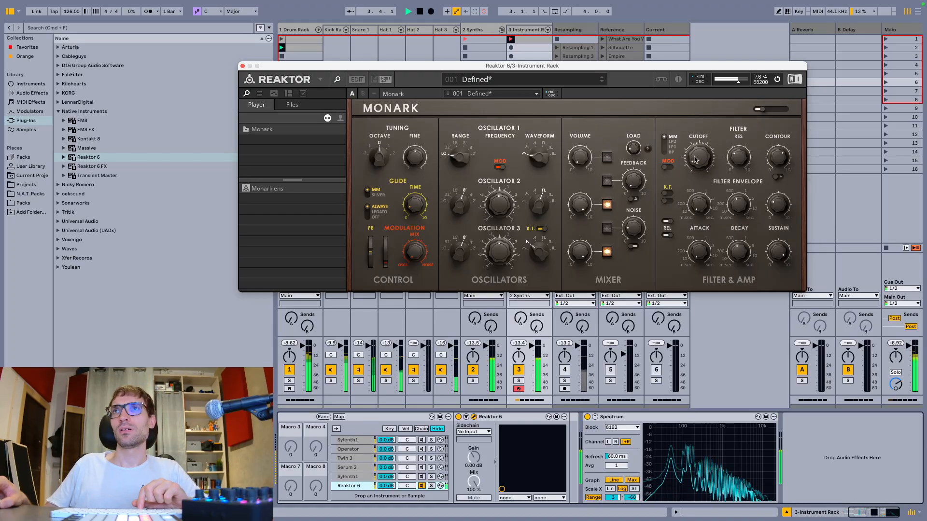
left_click_drag(703, 161, 703, 107)
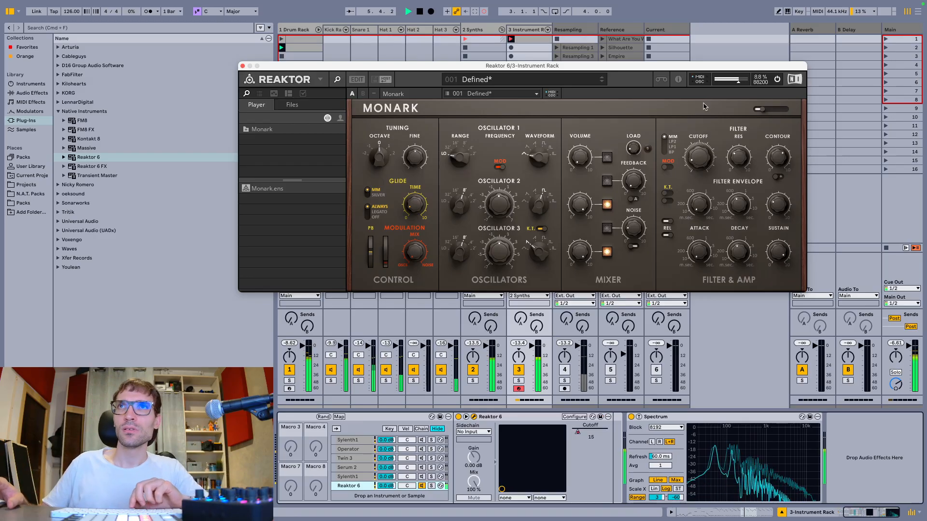
left_click(607, 159)
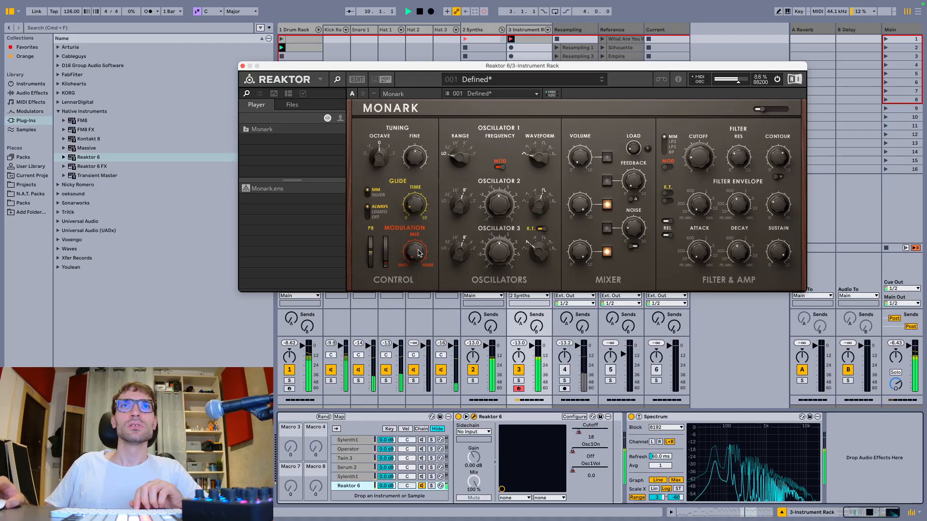
left_click(420, 190)
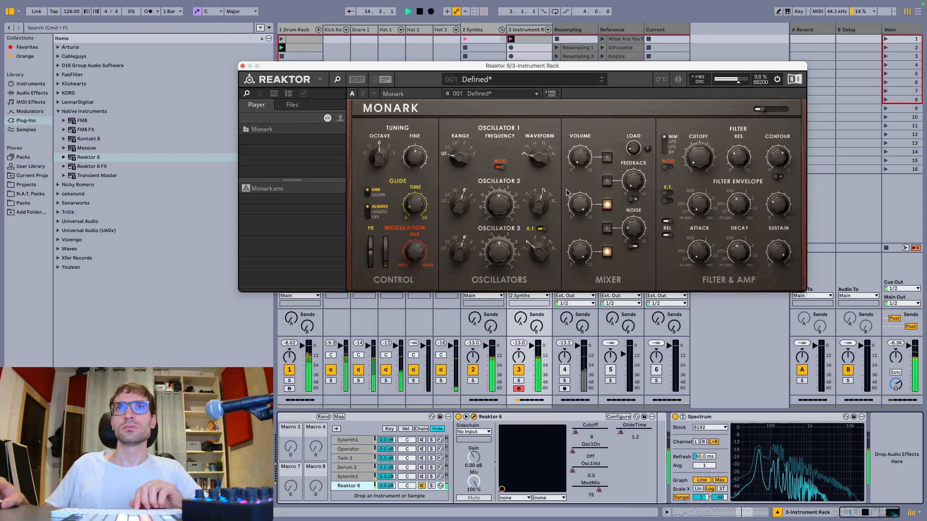
key("space")
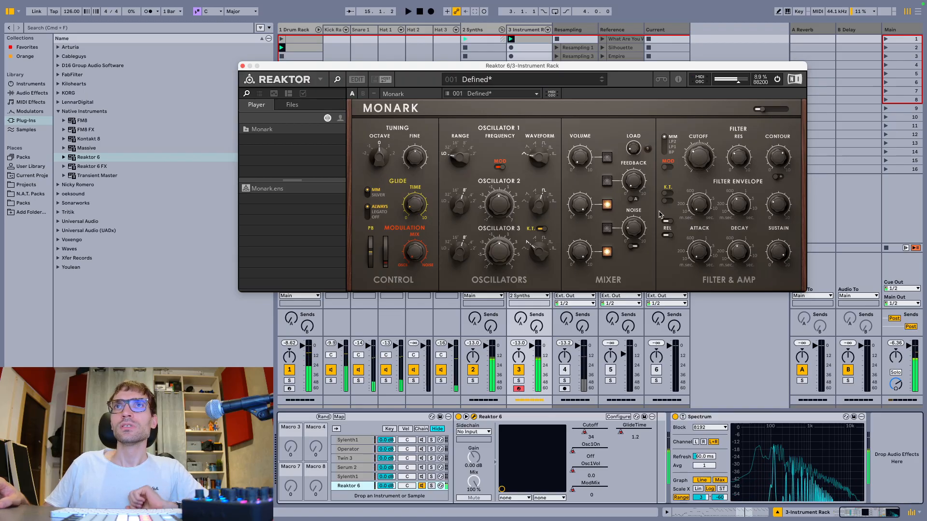
- Enable Feedback in Monark's mixer, audition the sound and close the Reaktor window
left_click(606, 180)
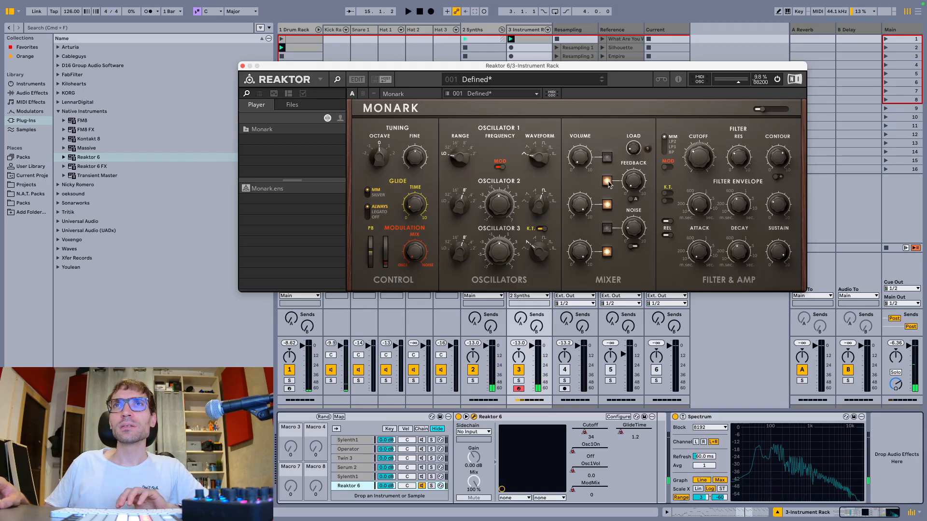
key("space")
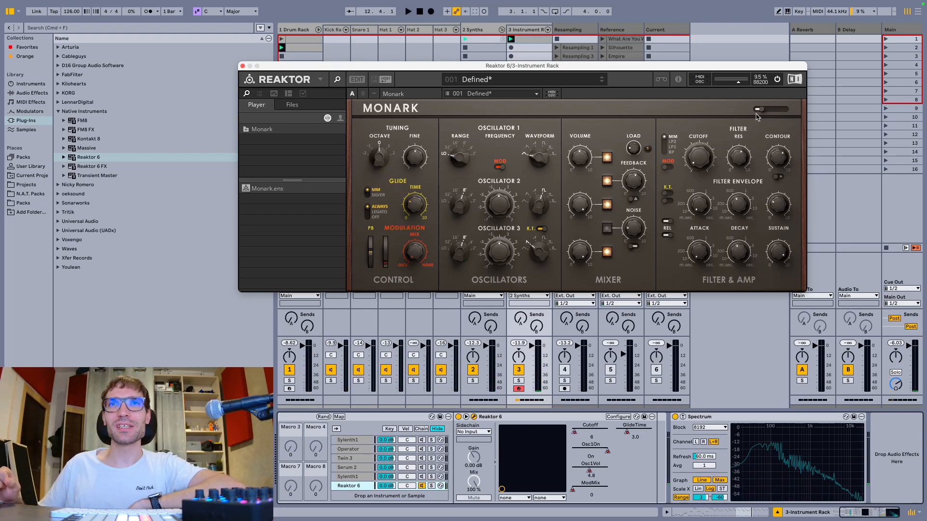
left_click(243, 66)
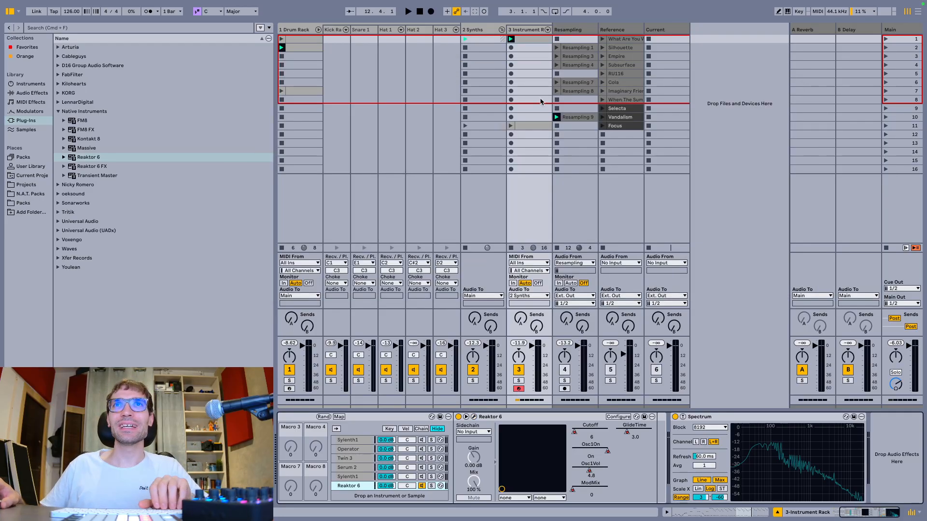
- Open the Instrument Rack track's first clip and duplicate the whole track
left_click(533, 41)
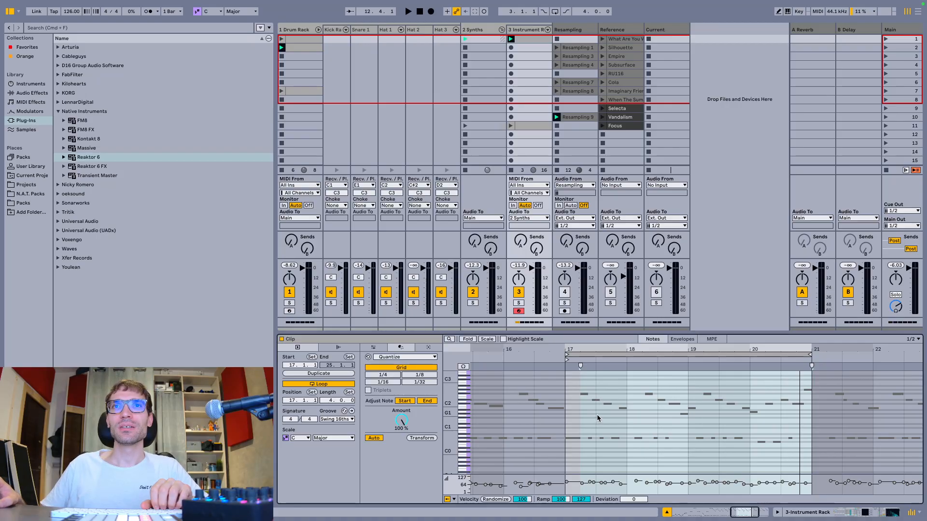
left_click(521, 34)
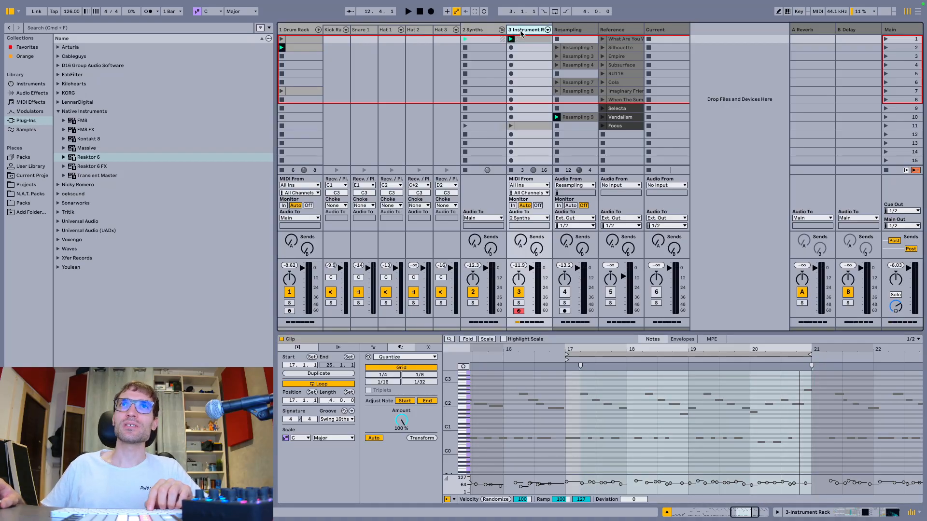
key("super+d")
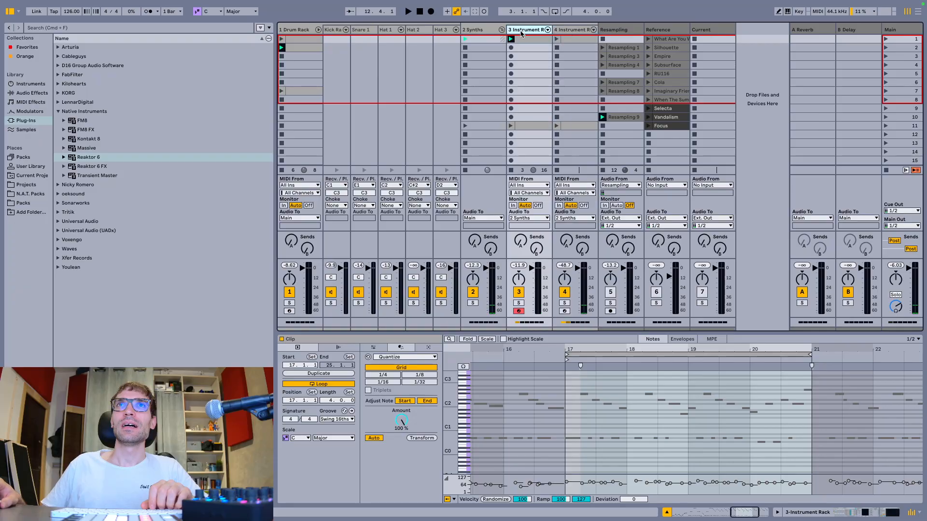
- Deactivate the upper notes in the original clip, select the lower notes in the duplicated track's clip, and play the original clip
left_click_drag(576, 383, 807, 427)
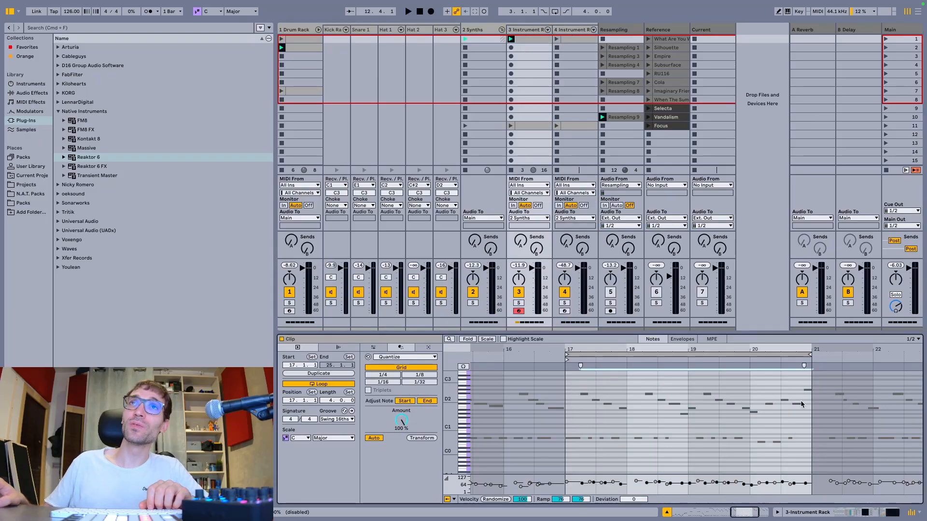
left_click(587, 86)
left_click_drag(574, 409, 791, 461)
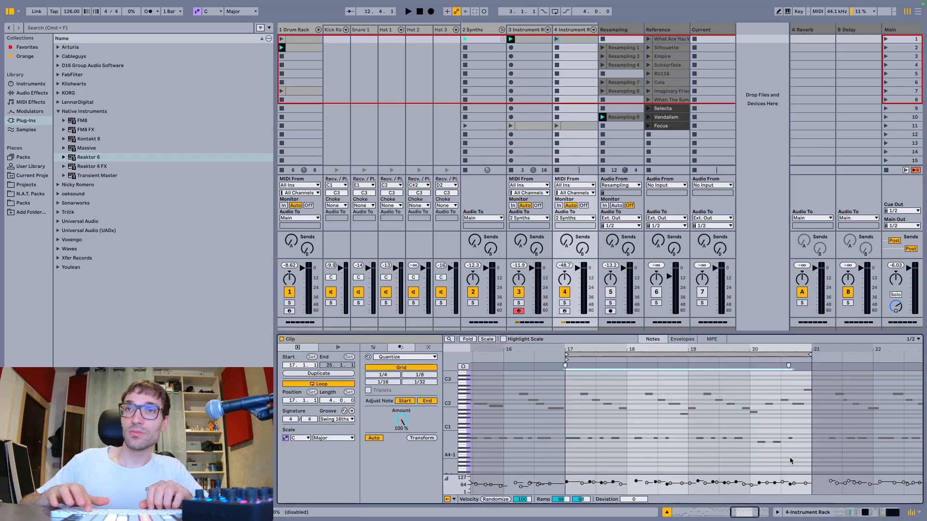
left_click(540, 40)
key("space")
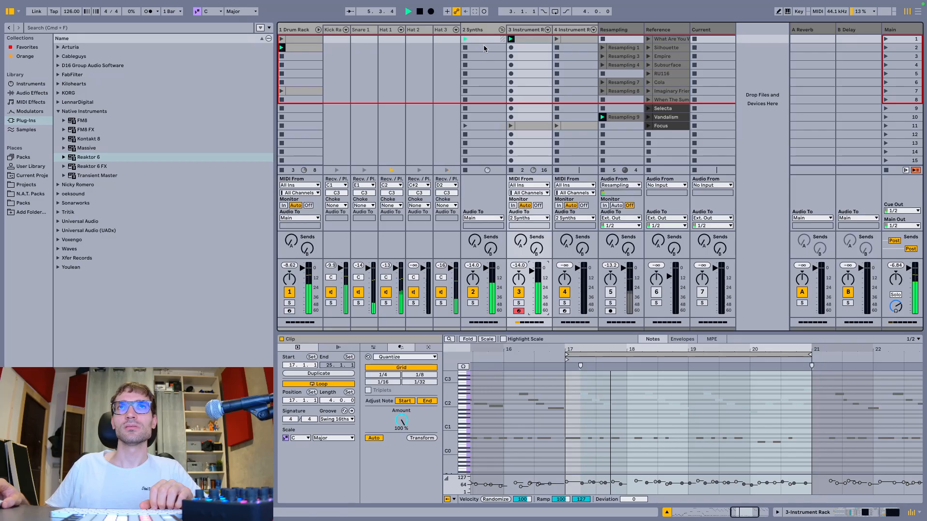
- Compare the second Sylenth1 chain and the Serum 2 chain in solo, returning to the Reaktor 6 chain
left_click(523, 30)
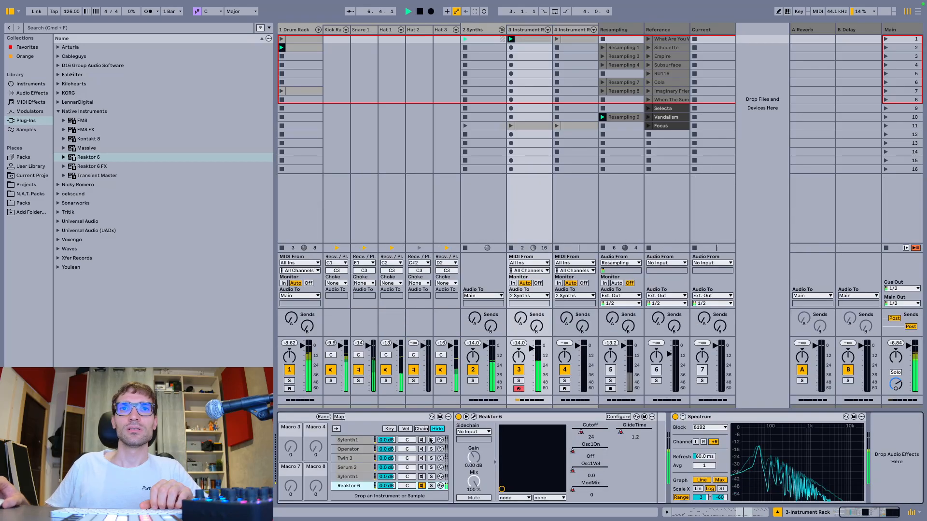
left_click(431, 475)
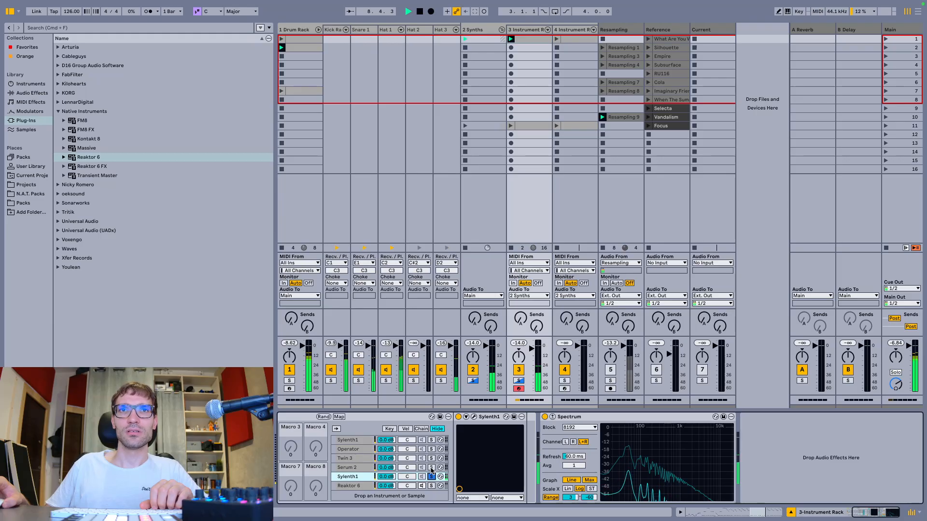
left_click(431, 468)
left_click(407, 485)
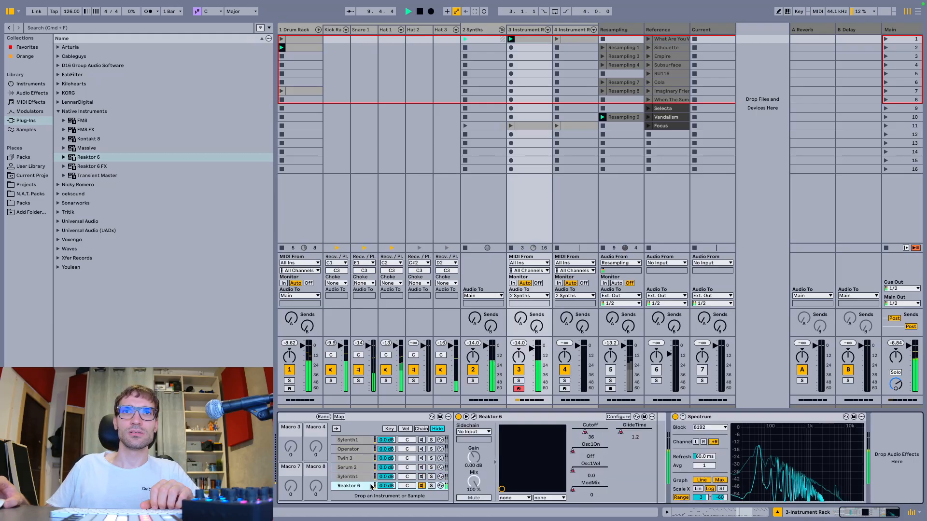
- Open the Monark window from the Reaktor 6 chain and lower its master volume slightly during playback
left_click(474, 417)
left_click(756, 110)
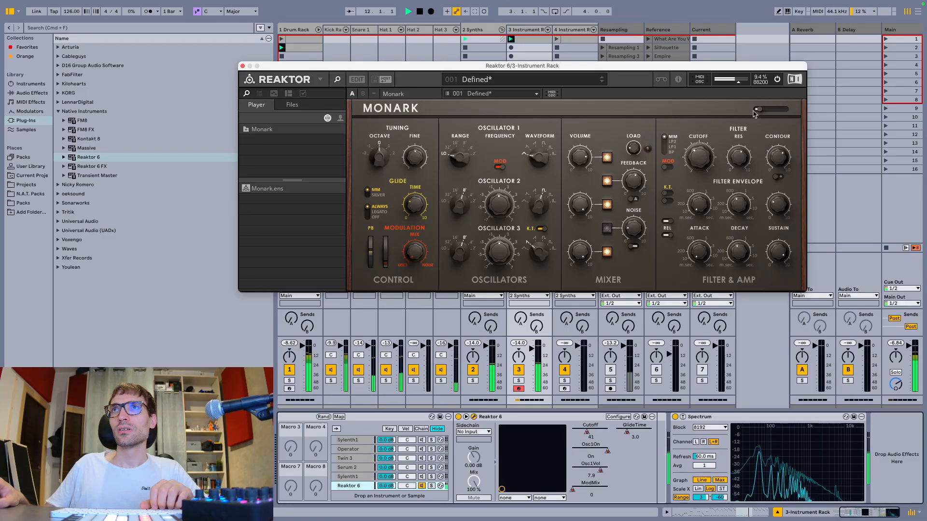
left_click(533, 350)
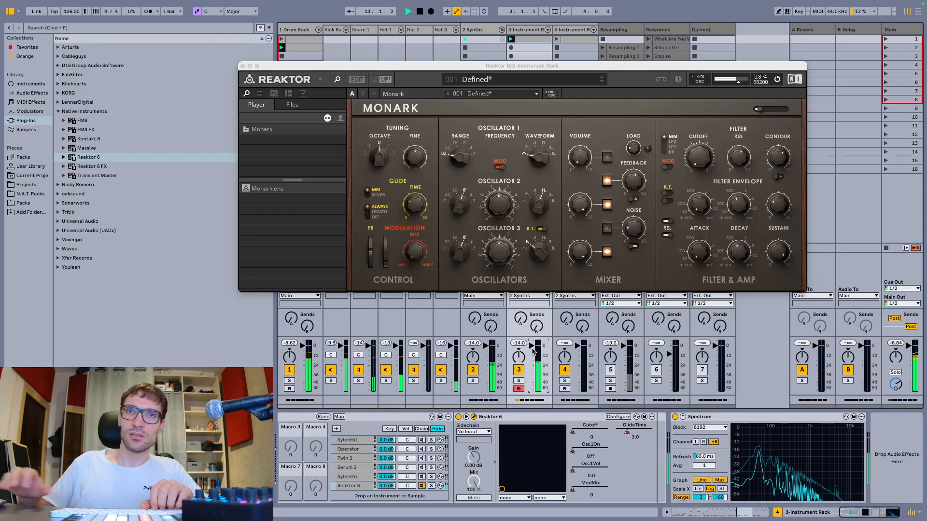
- Solo the second Sylenth1 chain, close the Reaktor window and move the solo to the Serum 2 chain
left_click(431, 476)
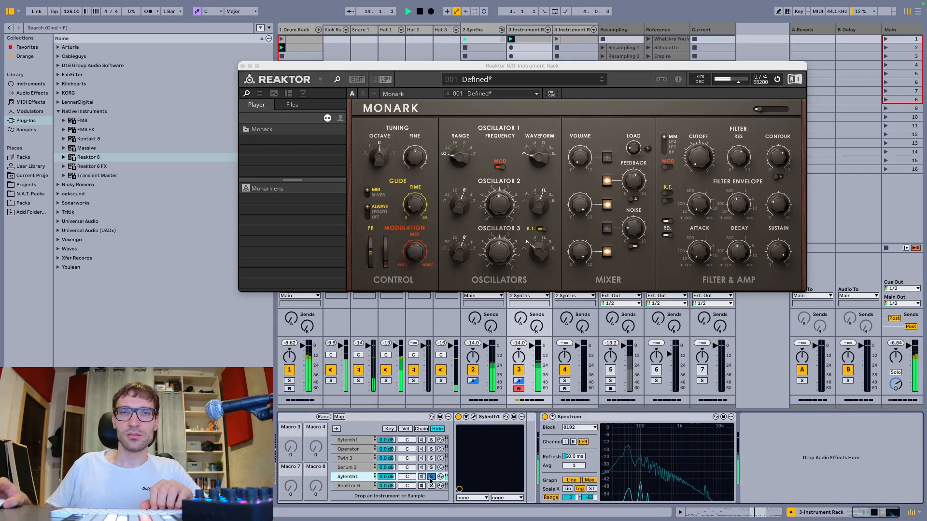
left_click(243, 65)
left_click(243, 66)
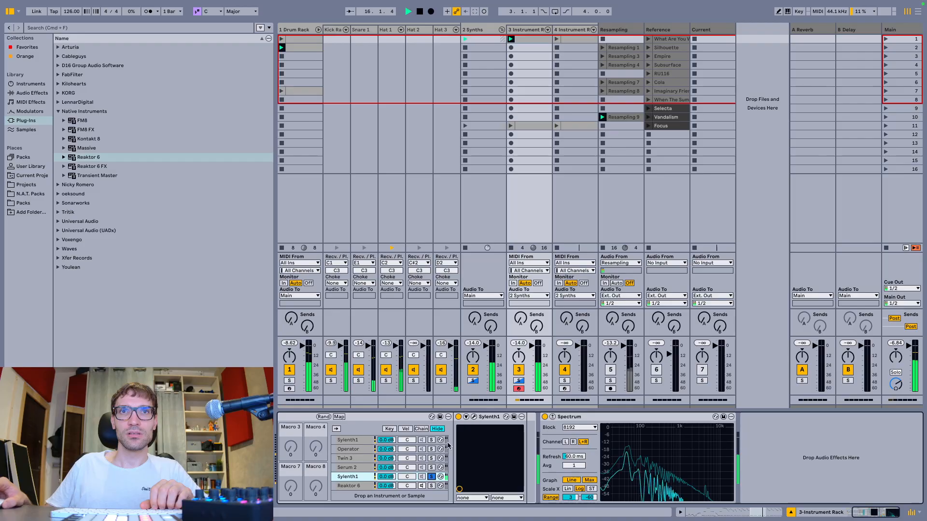
left_click(432, 466)
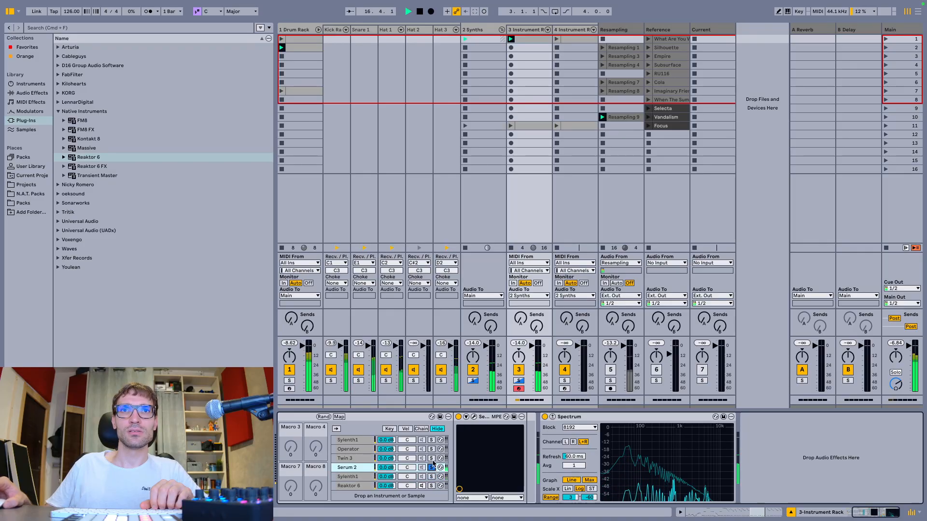
- Switch on Serum 2's Oscillator A alongside Oscillator B and close its window
left_click(473, 416)
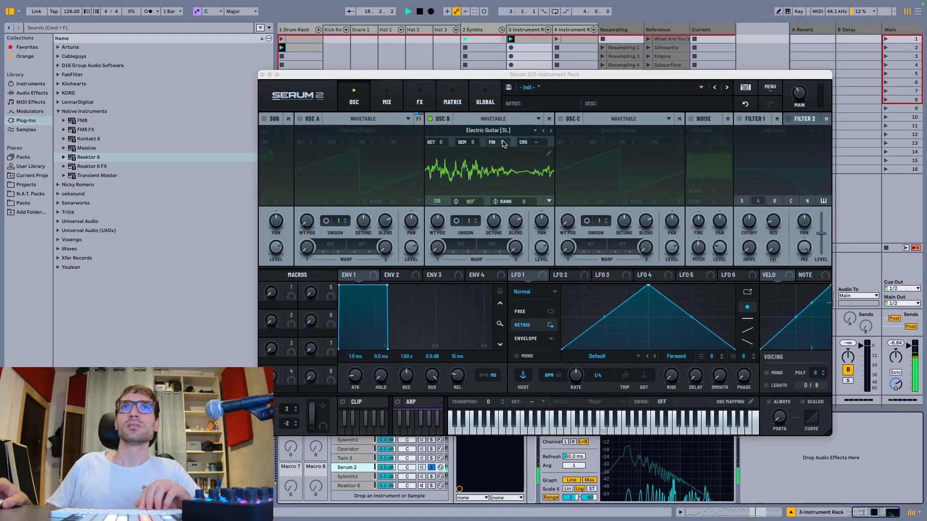
left_click(299, 121)
left_click(300, 119)
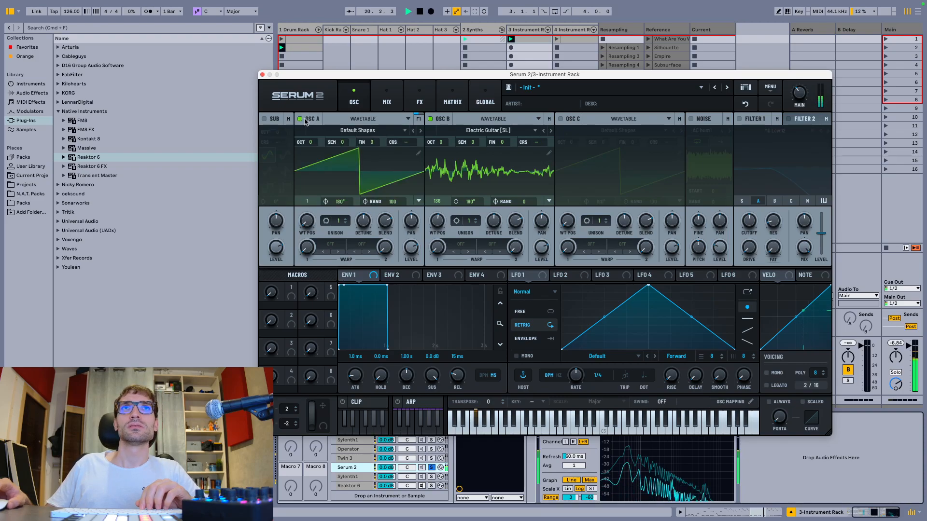
left_click(262, 74)
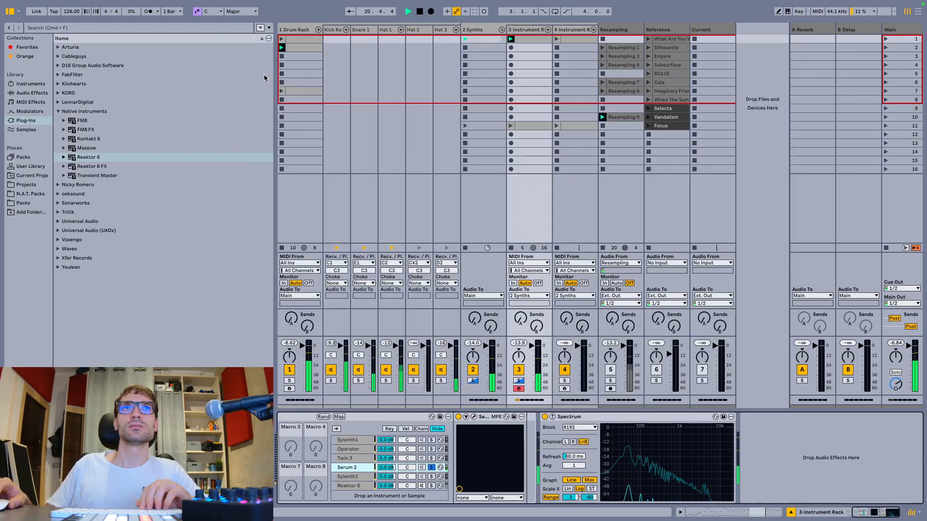
- Solo the Twin 3 chain, set its output level to -5.80 dB in the plug-in window, and restart playback
left_click(431, 458)
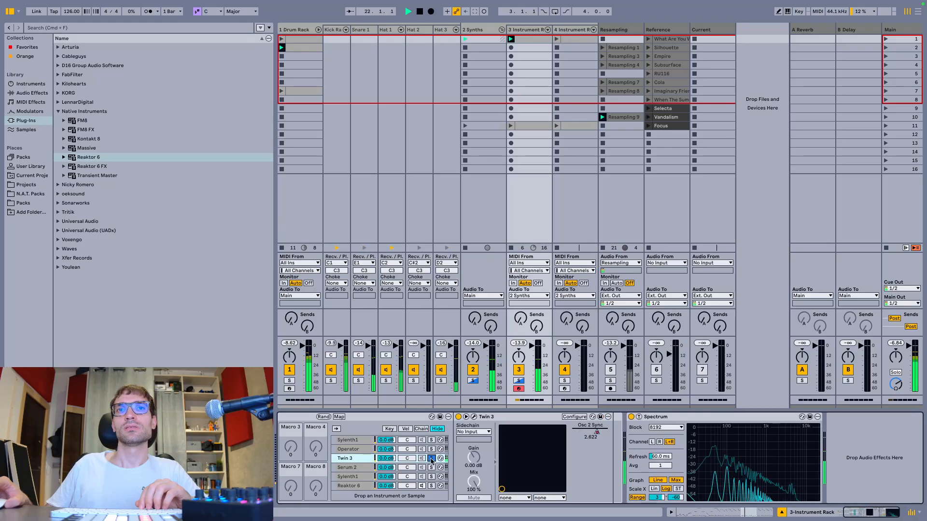
left_click(473, 417)
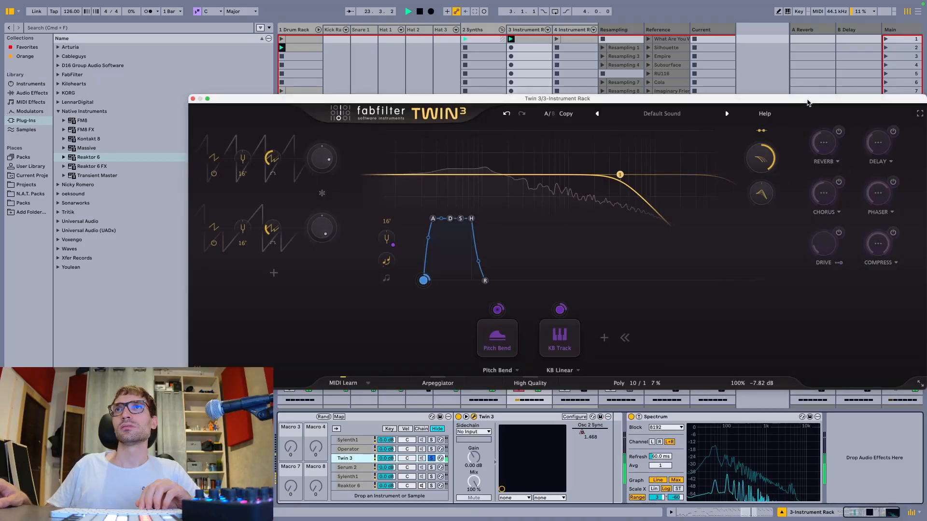
left_click_drag(796, 99, 753, 68)
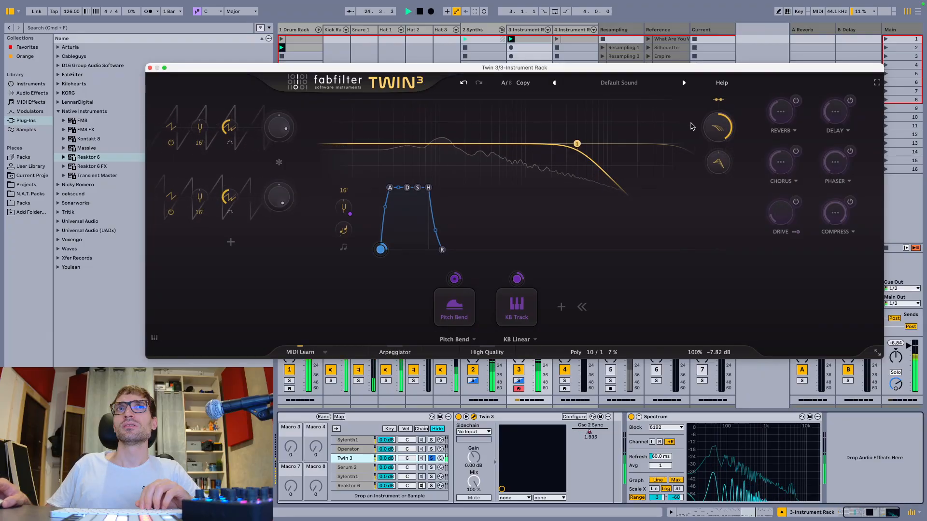
key("space")
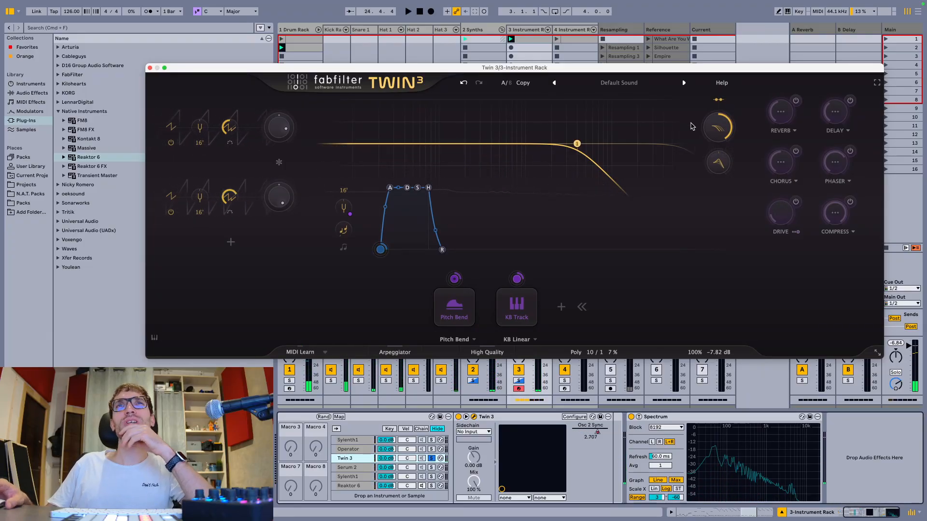
mouse_move(707, 351)
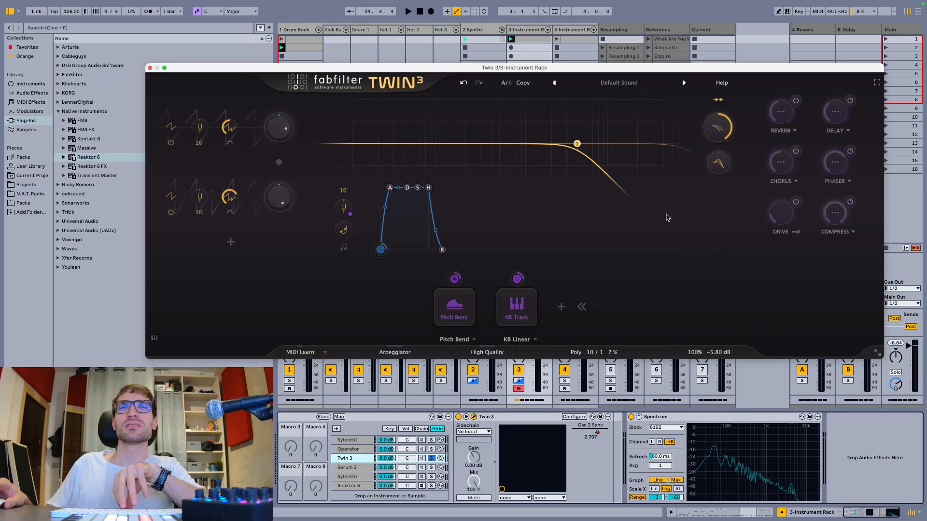
left_click_drag(459, 72, 459, 57)
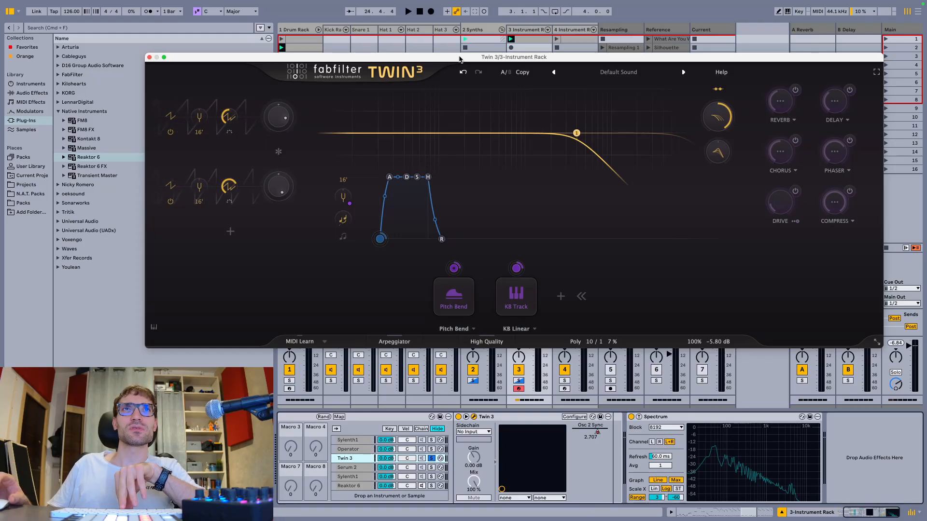
key("space")
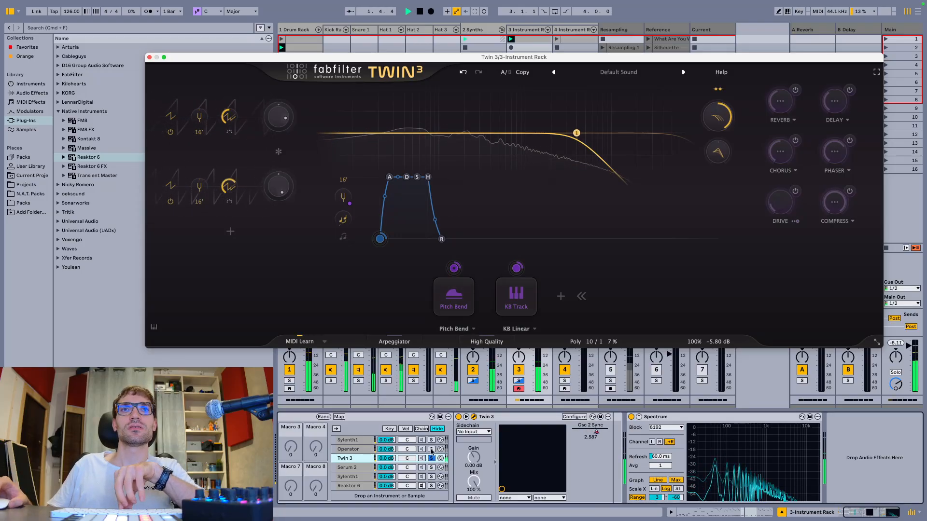
- Move the solo to the Operator chain, close the Twin 3 window and audition Operator during playback
left_click(411, 449)
left_click(179, 59)
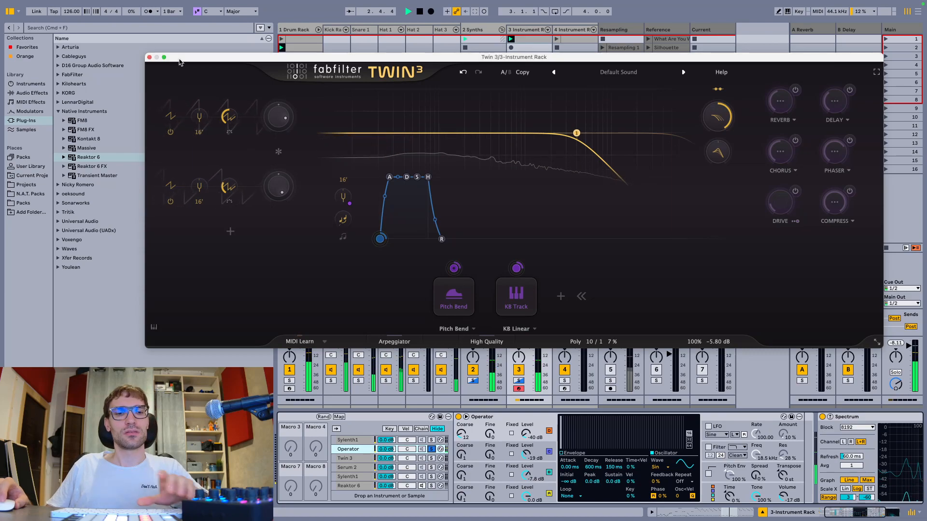
key("super+w")
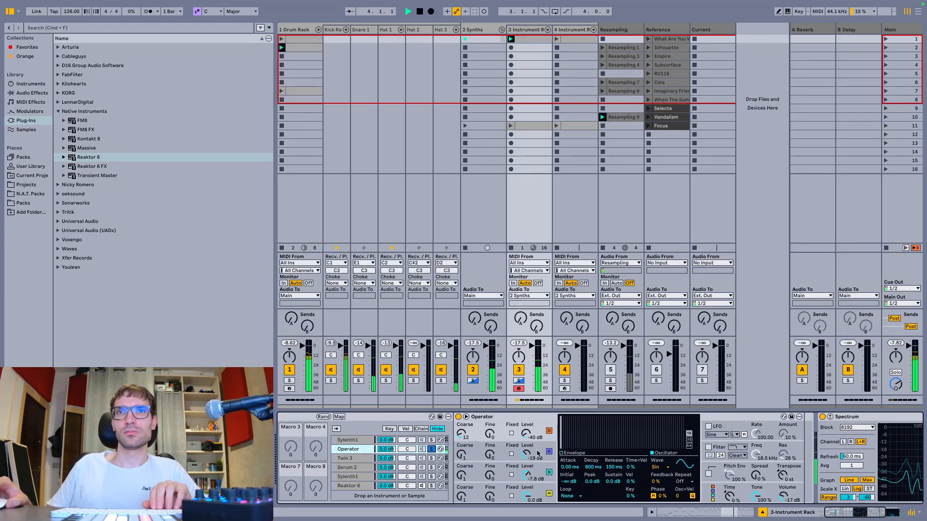
left_click(525, 433)
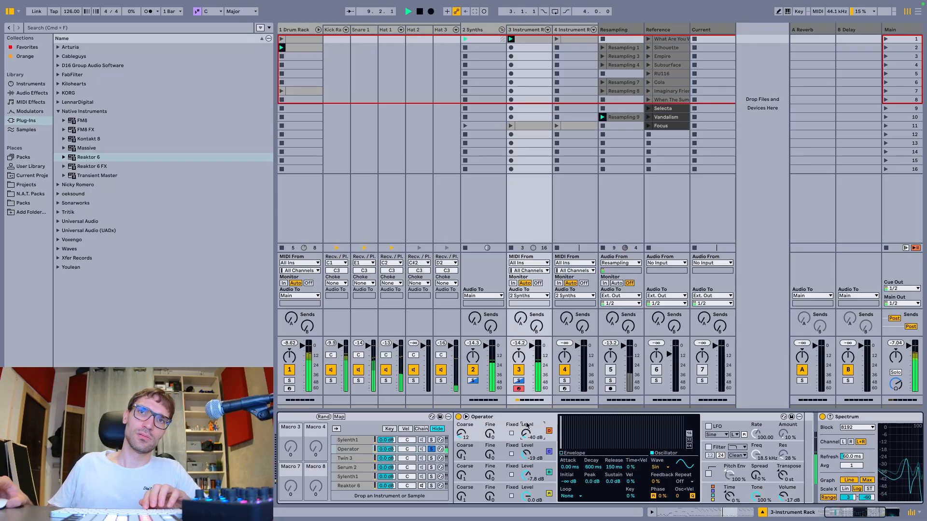
- Solo the first Sylenth1 chain, open its plug-in window and audition it with the groove
left_click(432, 440)
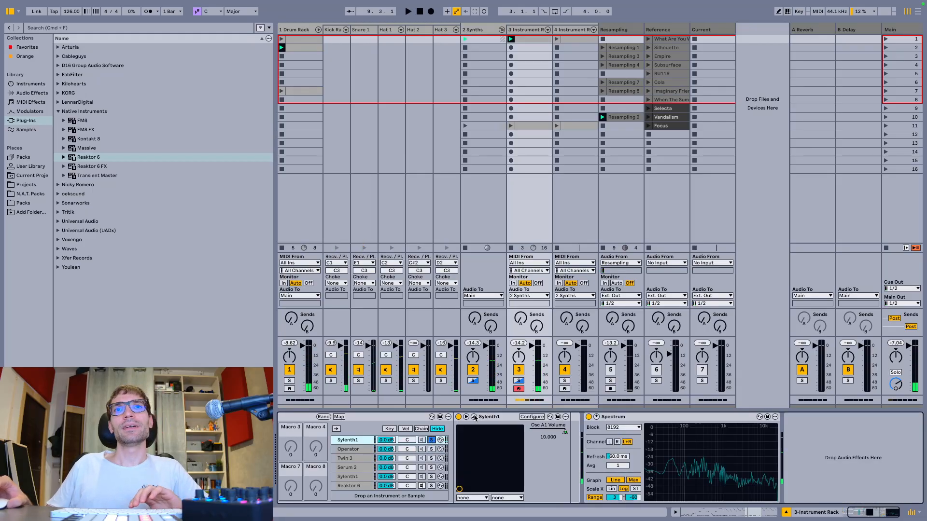
left_click(475, 417)
key("space")
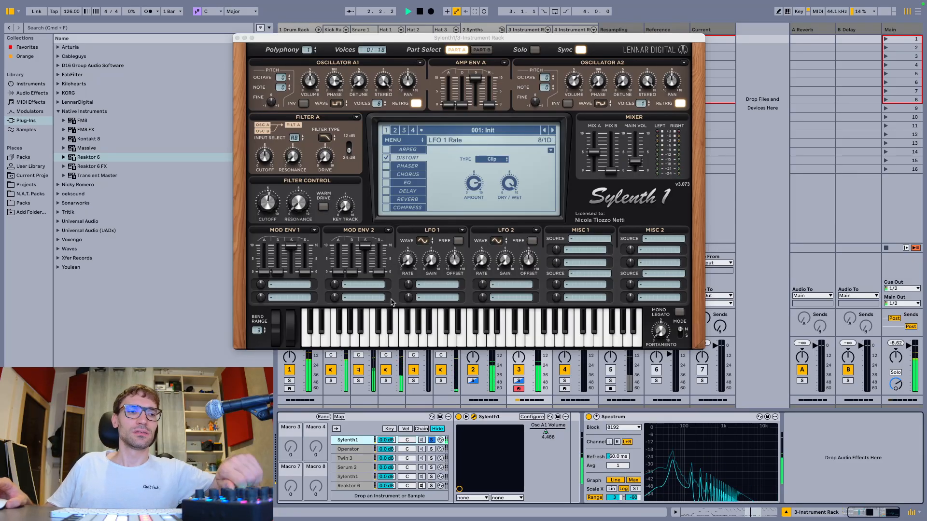
- Duplicate the Instrument Rack track's first clip into slot 2, open the copy and select its upper notes in bars 17 to 20
left_click_drag(534, 38, 529, 112)
left_click(525, 42)
key("super+d")
key("space")
left_click(523, 41)
double_click(523, 42)
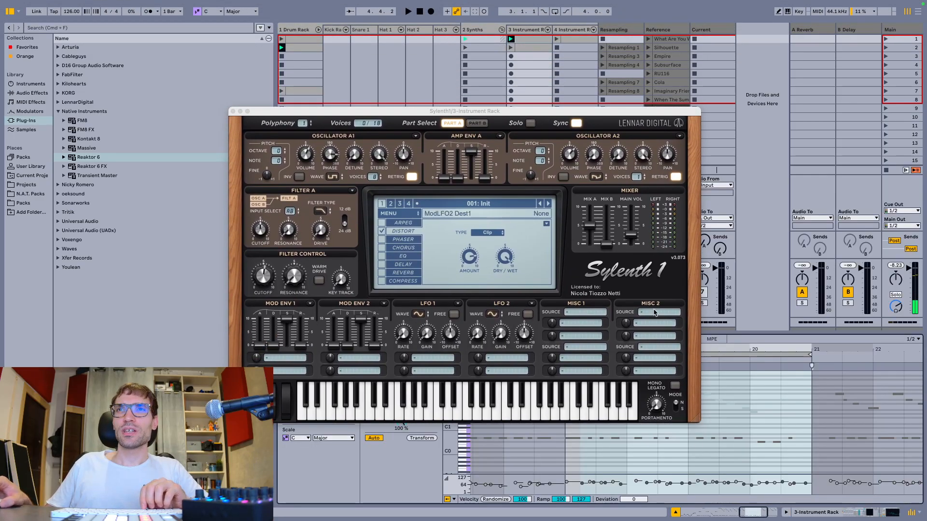
left_click_drag(534, 116, 507, 27)
left_click_drag(578, 378, 571, 425)
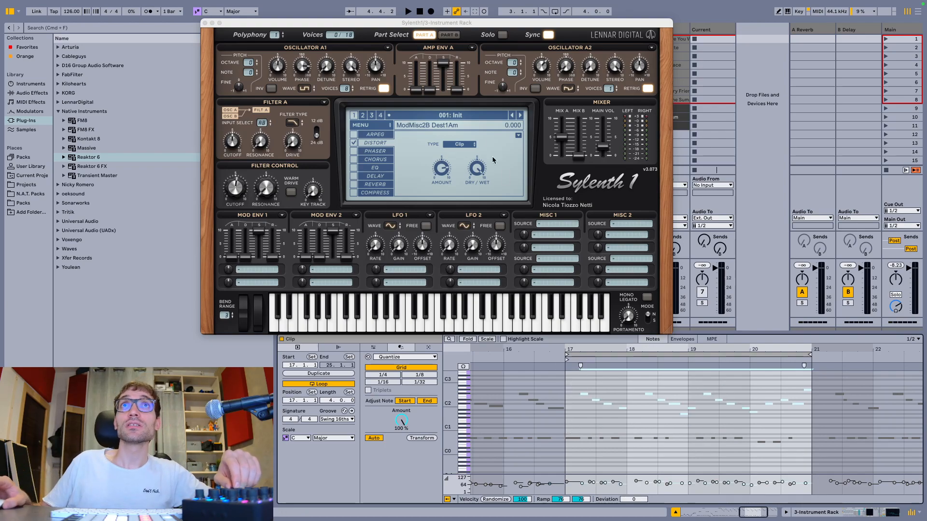
- Switch on session recording for the duplicated clip, replay it from the start and close the Sylenth1 window
left_click(485, 11)
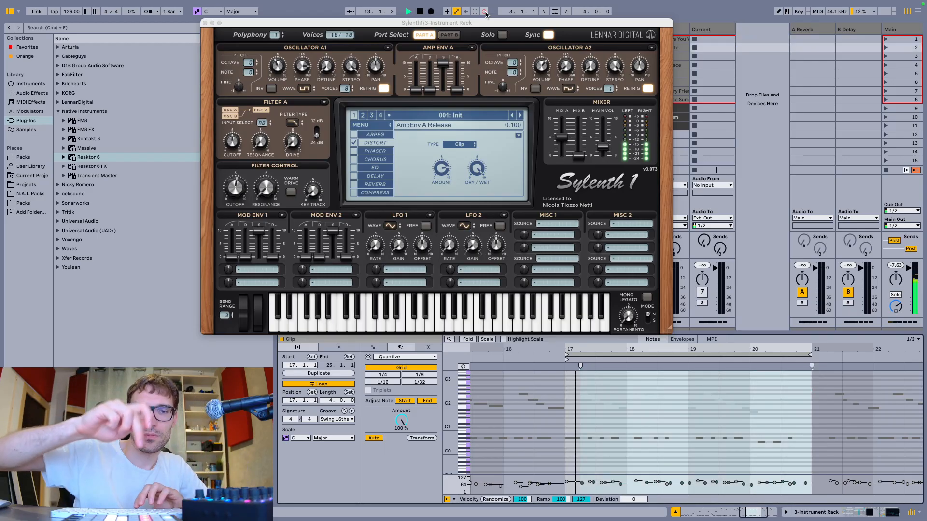
key("space")
key("space")
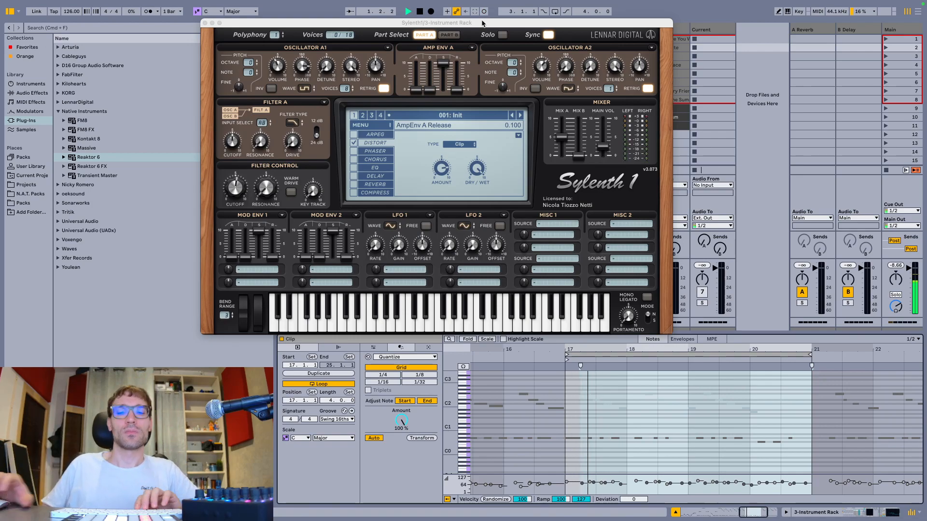
key("super+w")
key("space")
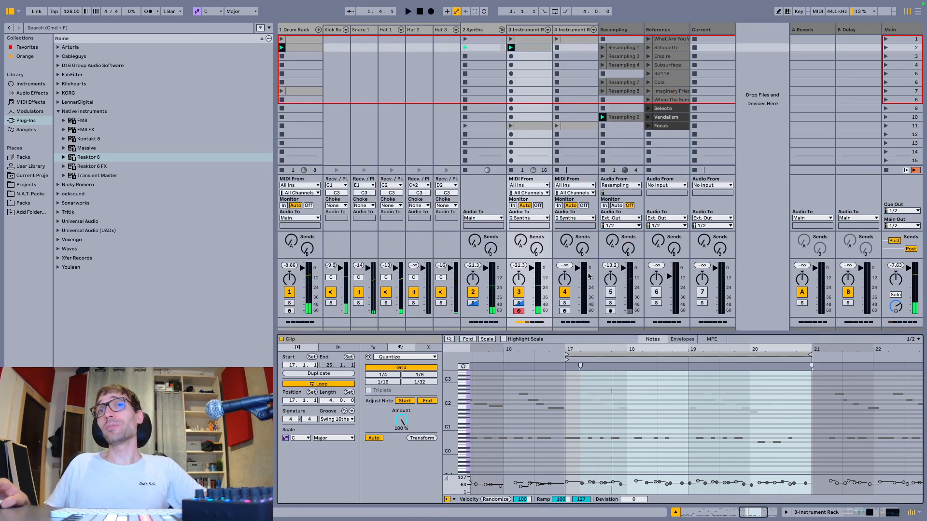